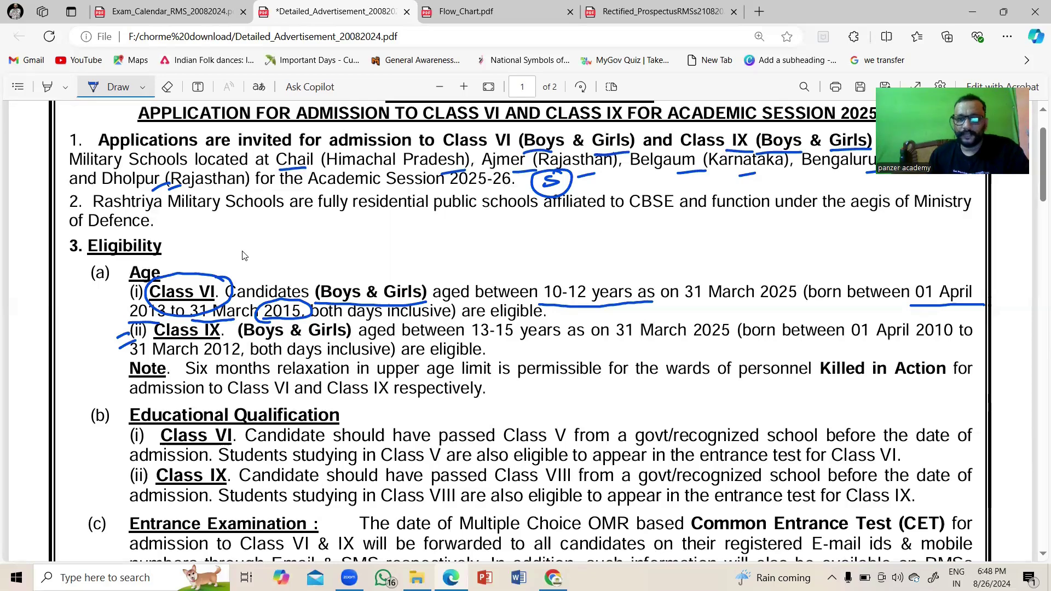
- Underline 13-15 years, 01 April 2010, 2012 and six months, and bracket the Killed in Action clause
{"action": "left_click_drag", "start_coordinate": [471, 343], "coordinate": [537, 342]}
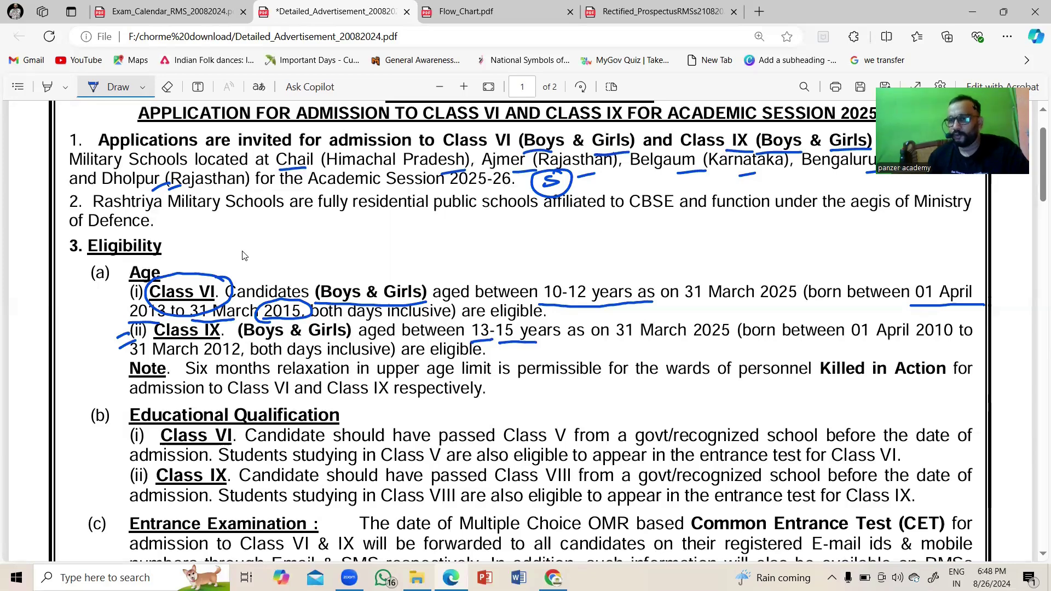
{"action": "left_click_drag", "start_coordinate": [850, 344], "coordinate": [959, 341]}
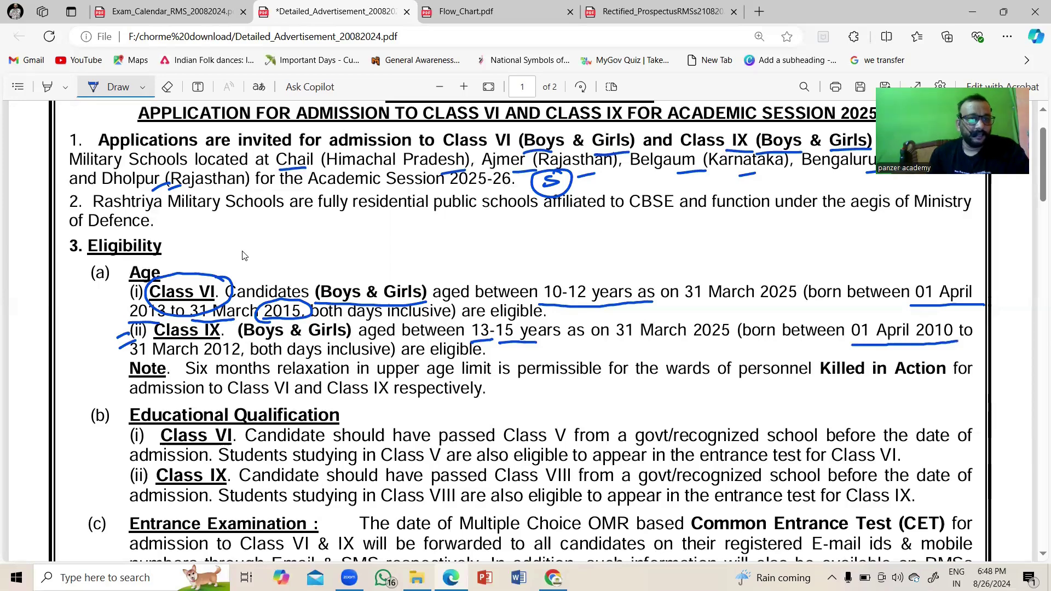
{"action": "left_click_drag", "start_coordinate": [126, 362], "coordinate": [247, 357]}
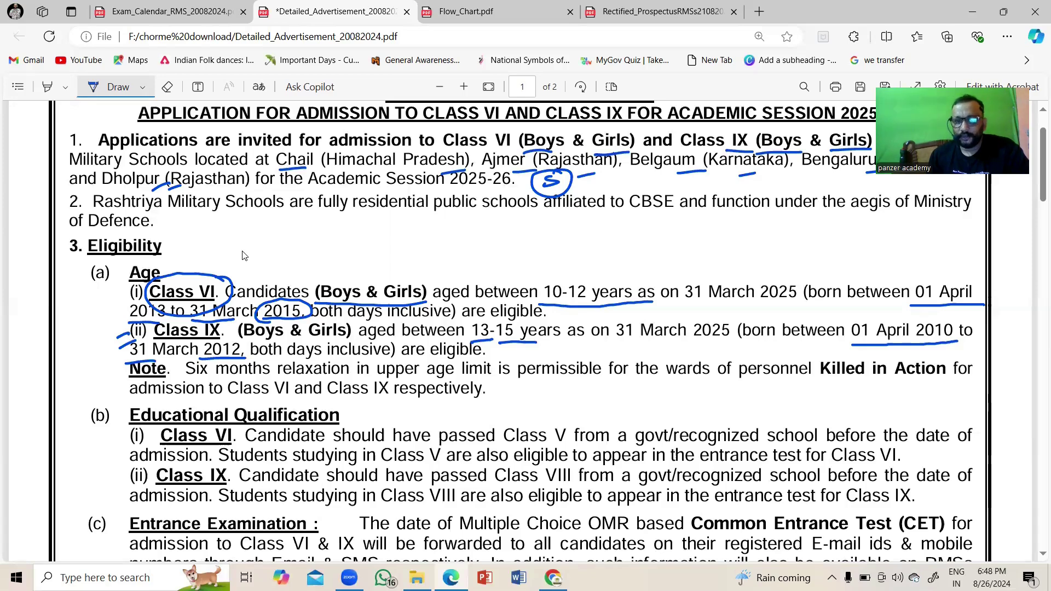
{"action": "left_click_drag", "start_coordinate": [187, 378], "coordinate": [289, 374]}
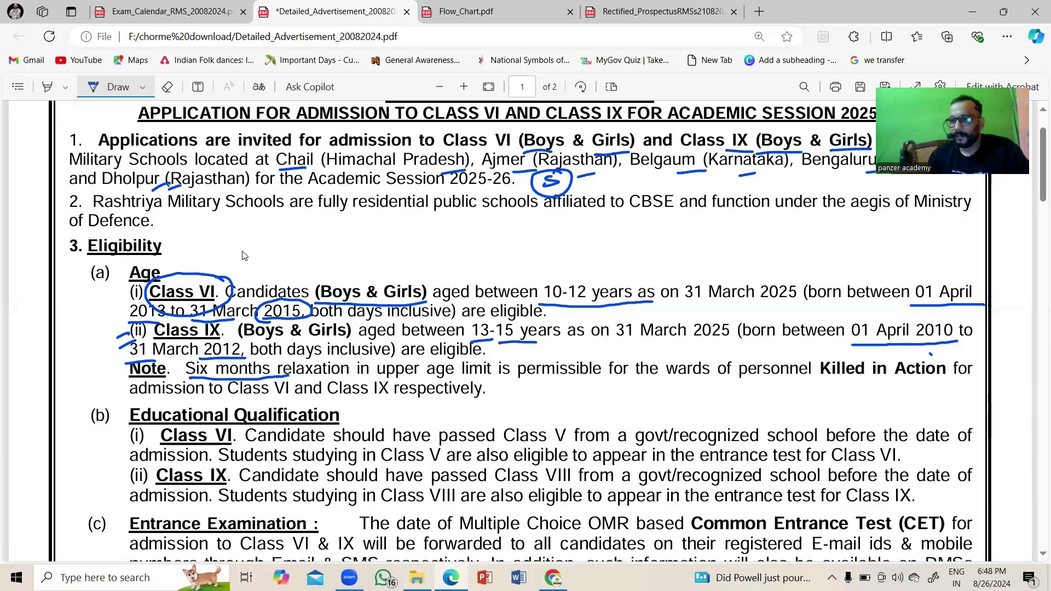
{"action": "mouse_move", "coordinate": [931, 355]}
{"action": "left_mouse_down"}
{"action": "mouse_move", "coordinate": [955, 356]}
{"action": "mouse_move", "coordinate": [934, 386]}
{"action": "left_mouse_up"}
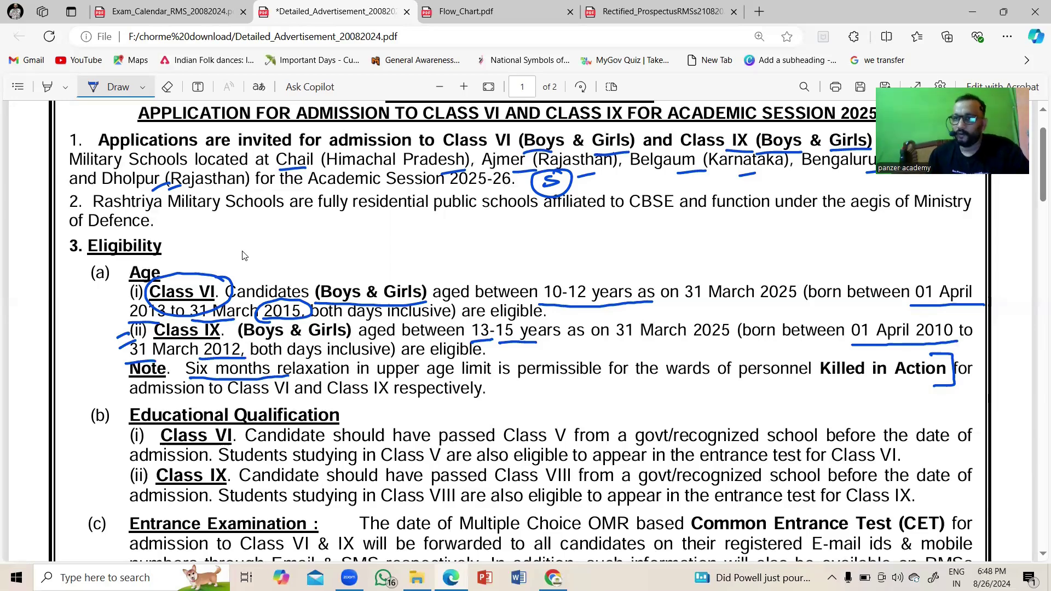
- Circle item (i), Class V and VIII in Educational Qualification and write April in the margin
{"action": "scroll", "coordinate": [245, 256], "scroll_direction": "down", "scroll_amount": 5}
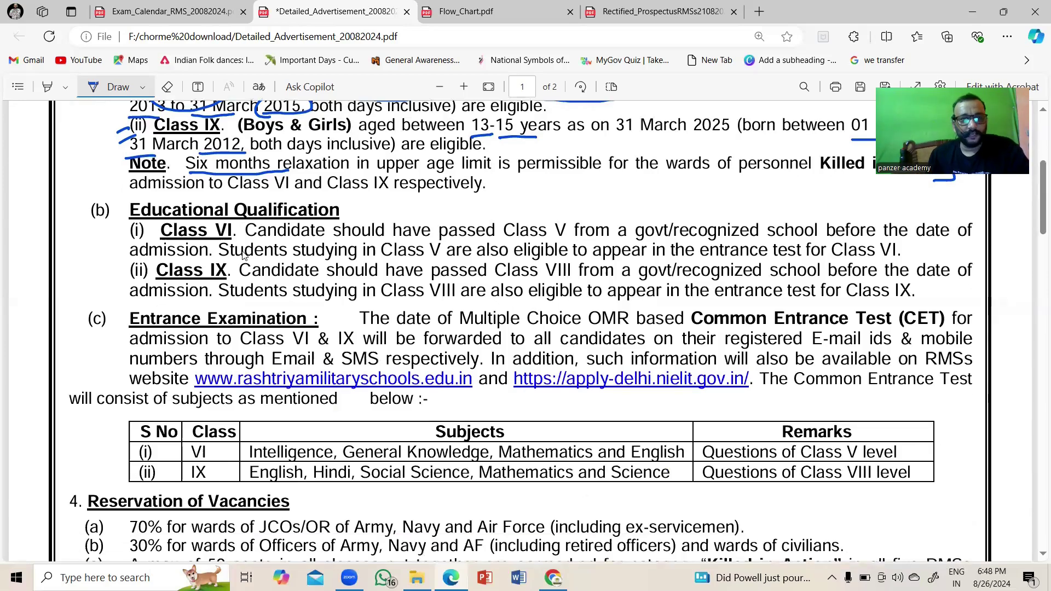
{"action": "mouse_move", "coordinate": [154, 218]}
{"action": "left_mouse_down"}
{"action": "mouse_move", "coordinate": [130, 215]}
{"action": "mouse_move", "coordinate": [160, 236]}
{"action": "mouse_move", "coordinate": [155, 219]}
{"action": "left_mouse_up"}
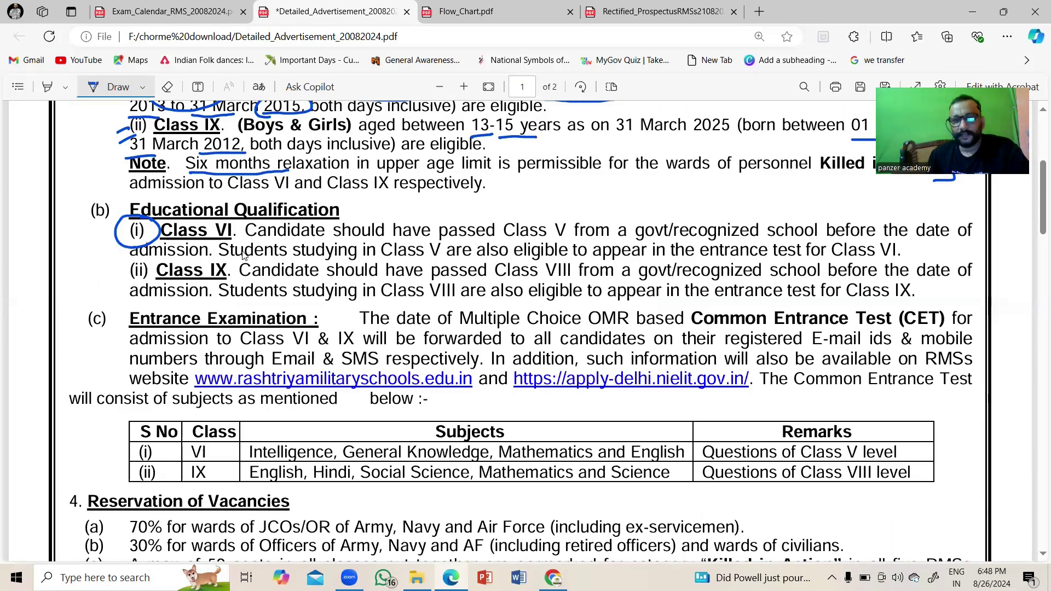
{"action": "mouse_move", "coordinate": [500, 240]}
{"action": "left_mouse_down"}
{"action": "mouse_move", "coordinate": [580, 235]}
{"action": "mouse_move", "coordinate": [543, 204]}
{"action": "mouse_move", "coordinate": [497, 227]}
{"action": "mouse_move", "coordinate": [504, 241]}
{"action": "left_mouse_up"}
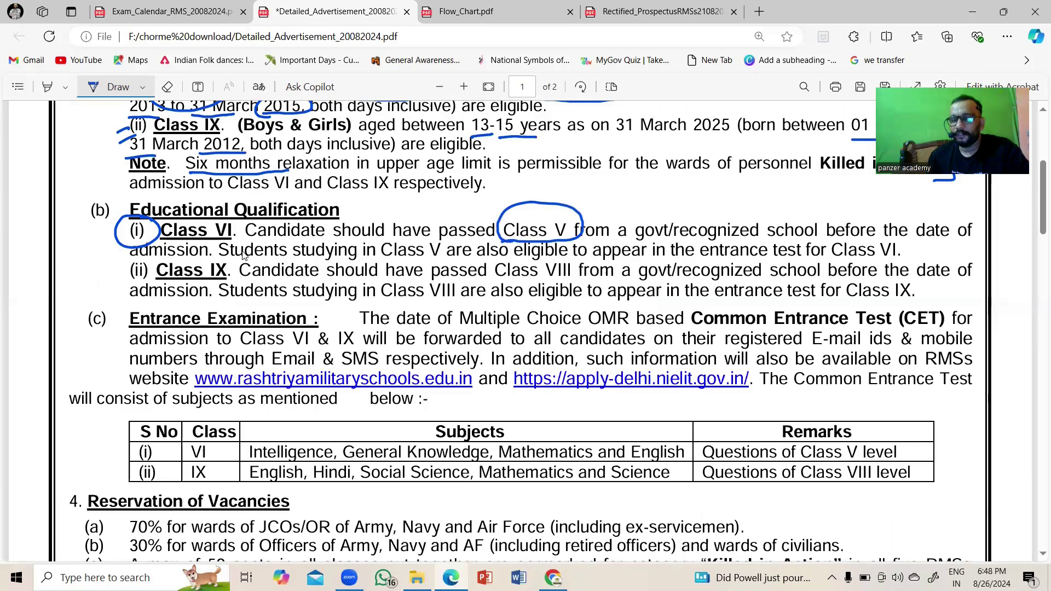
{"action": "mouse_move", "coordinate": [846, 213]}
{"action": "left_mouse_down"}
{"action": "mouse_move", "coordinate": [861, 198]}
{"action": "mouse_move", "coordinate": [869, 210]}
{"action": "mouse_move", "coordinate": [912, 197]}
{"action": "mouse_move", "coordinate": [940, 214]}
{"action": "mouse_move", "coordinate": [871, 177]}
{"action": "mouse_move", "coordinate": [823, 218]}
{"action": "left_mouse_up"}
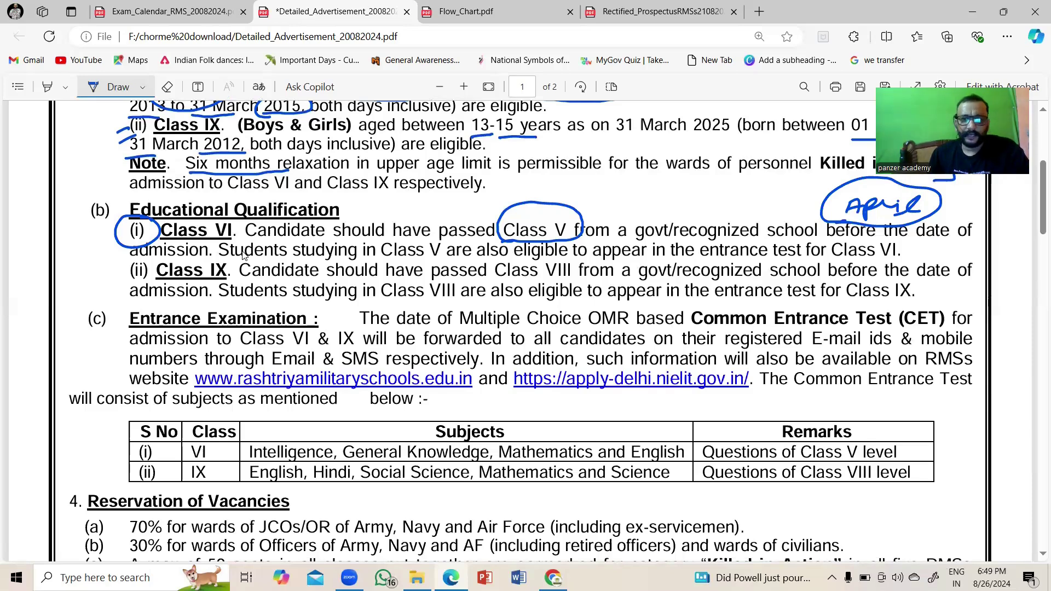
{"action": "mouse_move", "coordinate": [581, 264]}
{"action": "left_mouse_down"}
{"action": "mouse_move", "coordinate": [574, 254]}
{"action": "mouse_move", "coordinate": [536, 290]}
{"action": "mouse_move", "coordinate": [598, 260]}
{"action": "mouse_move", "coordinate": [565, 250]}
{"action": "mouse_move", "coordinate": [547, 260]}
{"action": "left_mouse_up"}
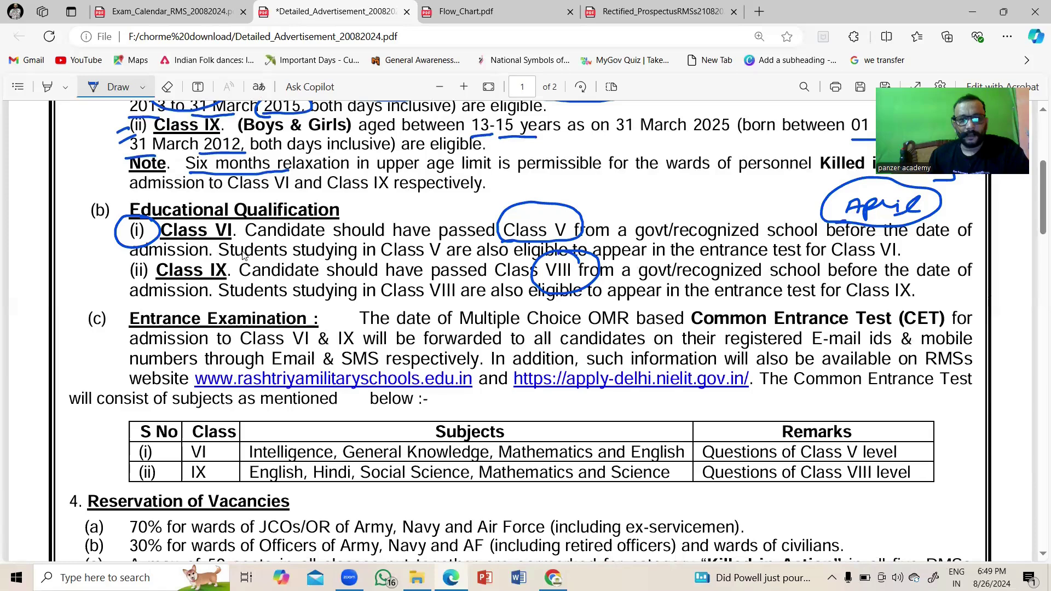
- Underline 'OMR based' and 'Common Entrance Test' in the entrance examination paragraph
{"action": "left_click_drag", "start_coordinate": [584, 332], "coordinate": [644, 333]}
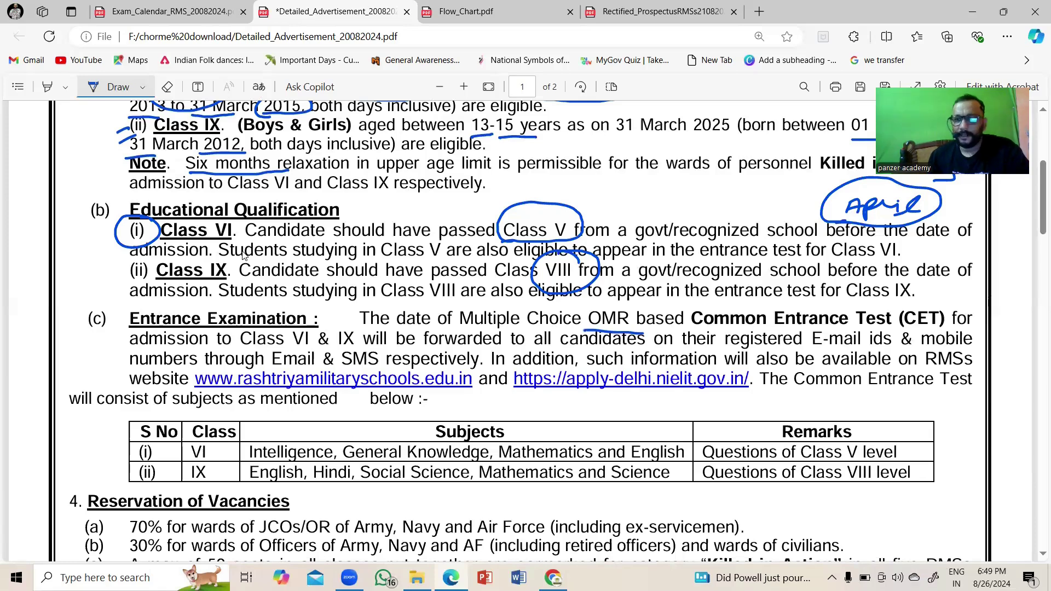
{"action": "left_click_drag", "start_coordinate": [692, 330], "coordinate": [737, 328]}
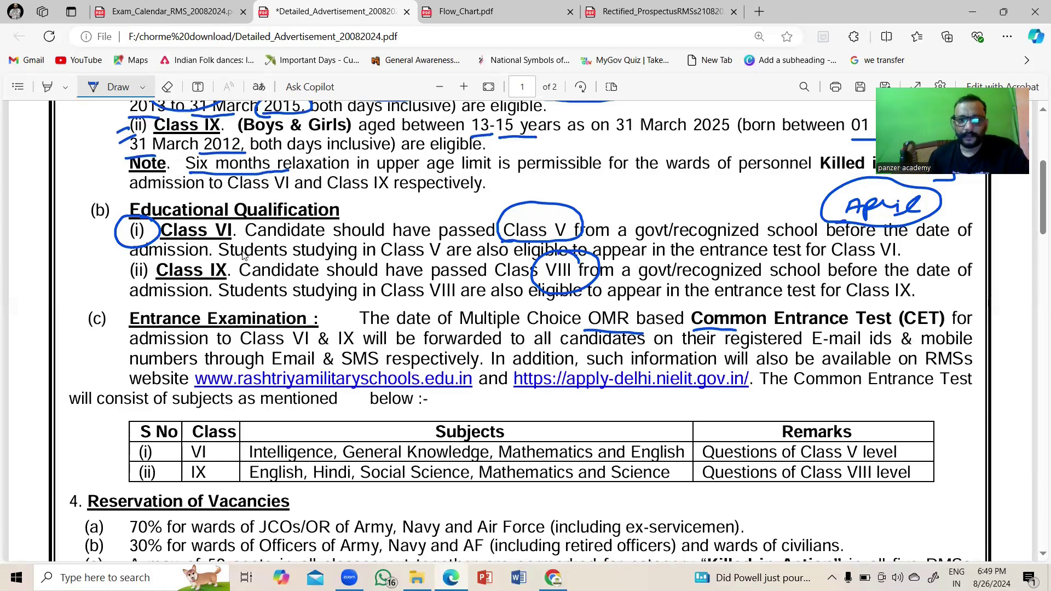
{"action": "scroll", "coordinate": [243, 255], "scroll_direction": "down", "scroll_amount": 2}
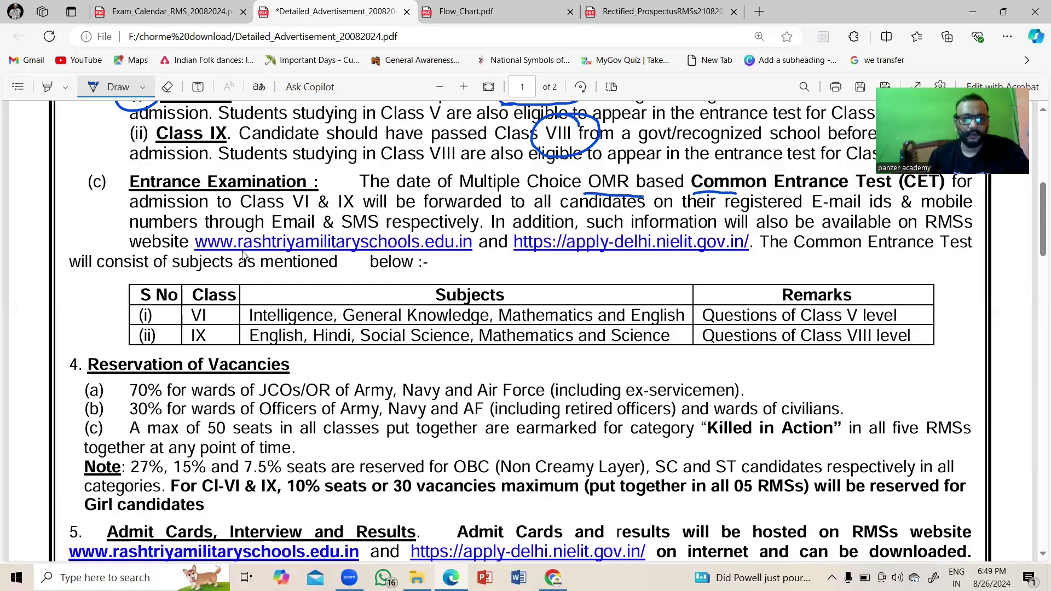
- Underline Intelligence, Mathematics and English for Class VI and circle V level
{"action": "left_click_drag", "start_coordinate": [311, 321], "coordinate": [390, 317]}
{"action": "left_click_drag", "start_coordinate": [559, 323], "coordinate": [586, 315]}
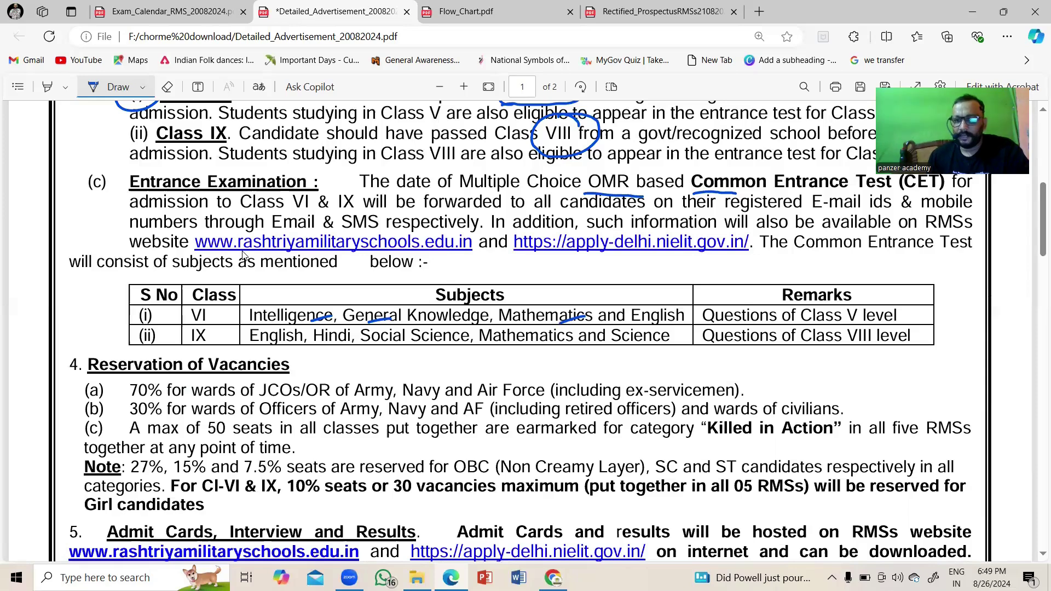
{"action": "left_click_drag", "start_coordinate": [668, 322], "coordinate": [689, 313]}
{"action": "mouse_move", "coordinate": [910, 300]}
{"action": "left_mouse_down"}
{"action": "mouse_move", "coordinate": [837, 318]}
{"action": "mouse_move", "coordinate": [909, 299]}
{"action": "left_mouse_up"}
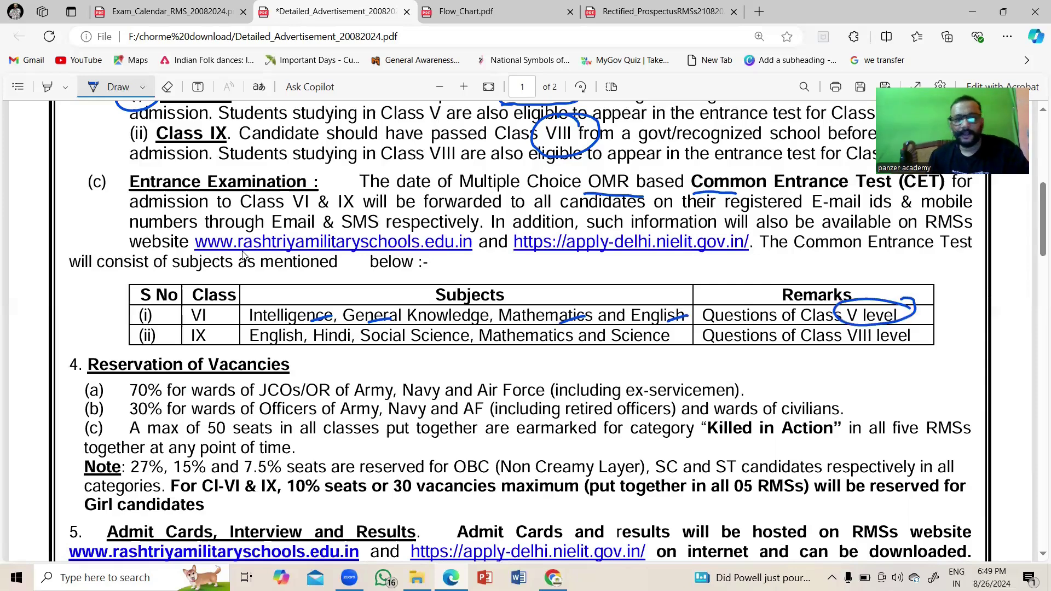
- Underline English, Hindi and the remaining Class IX subjects in row (ii)
{"action": "left_click_drag", "start_coordinate": [283, 347], "coordinate": [303, 341]}
{"action": "left_click_drag", "start_coordinate": [330, 353], "coordinate": [345, 346]}
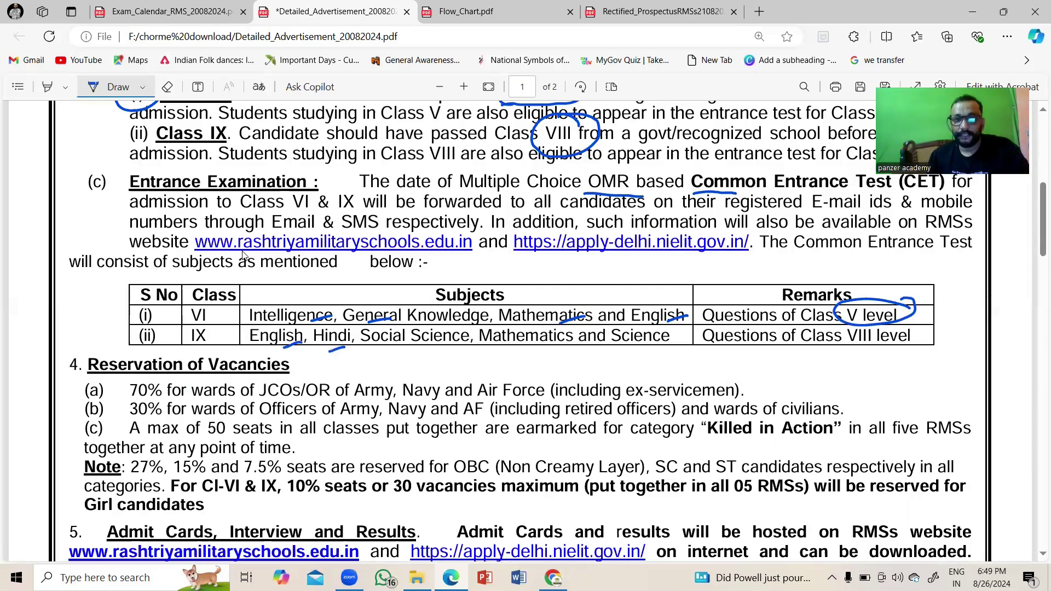
{"action": "left_click_drag", "start_coordinate": [423, 353], "coordinate": [454, 343]}
{"action": "left_click_drag", "start_coordinate": [567, 356], "coordinate": [592, 347]}
{"action": "left_click_drag", "start_coordinate": [676, 346], "coordinate": [693, 345]}
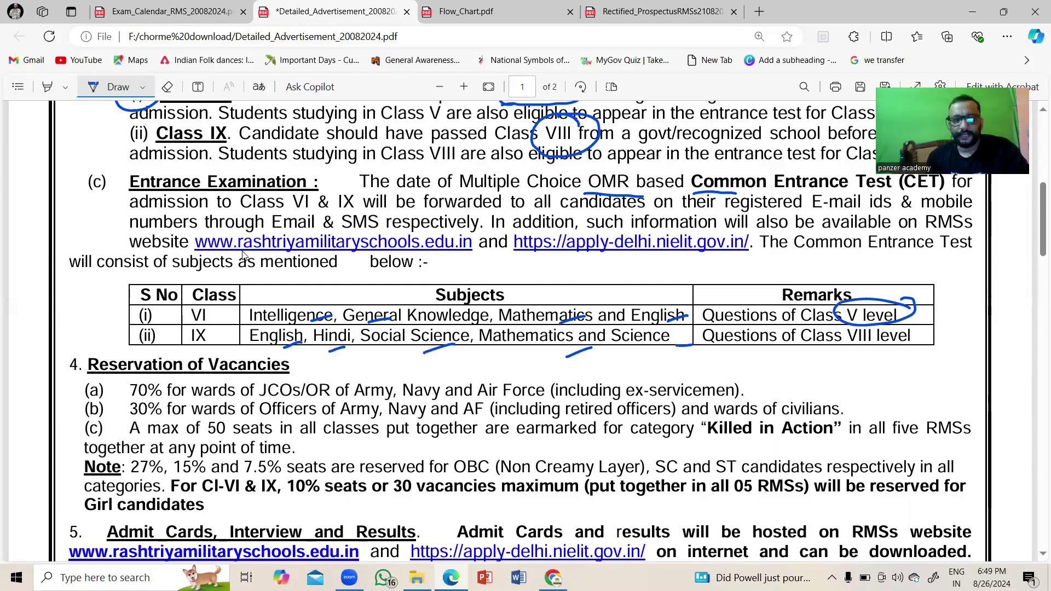
{"action": "scroll", "coordinate": [244, 254], "scroll_direction": "down", "scroll_amount": 1}
- Underline the 70% reservation, JCOs, Army and Navy in line (a) and bracket its ex-servicemen clause
{"action": "scroll", "coordinate": [243, 255], "scroll_direction": "down", "scroll_amount": 1}
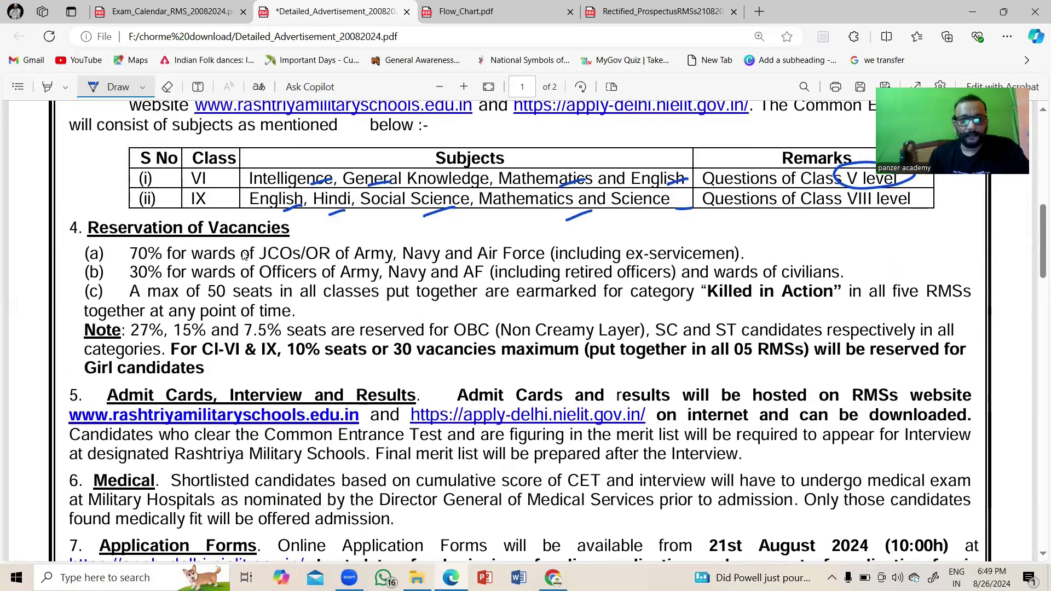
{"action": "left_click_drag", "start_coordinate": [130, 265], "coordinate": [164, 262]}
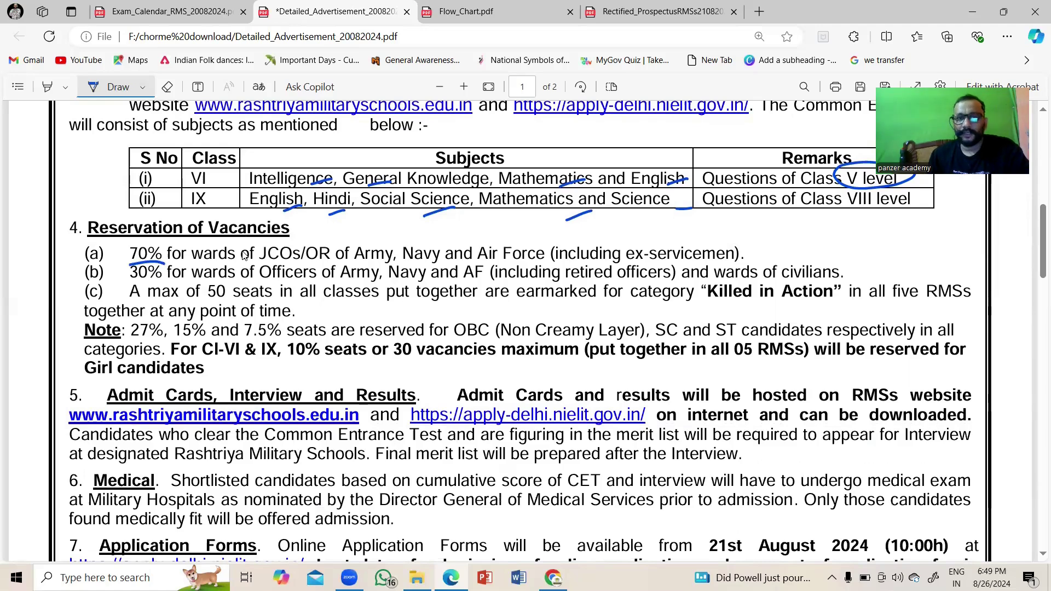
{"action": "left_click_drag", "start_coordinate": [269, 266], "coordinate": [300, 257]}
{"action": "left_click_drag", "start_coordinate": [363, 265], "coordinate": [453, 261]}
{"action": "left_click_drag", "start_coordinate": [517, 268], "coordinate": [612, 257]}
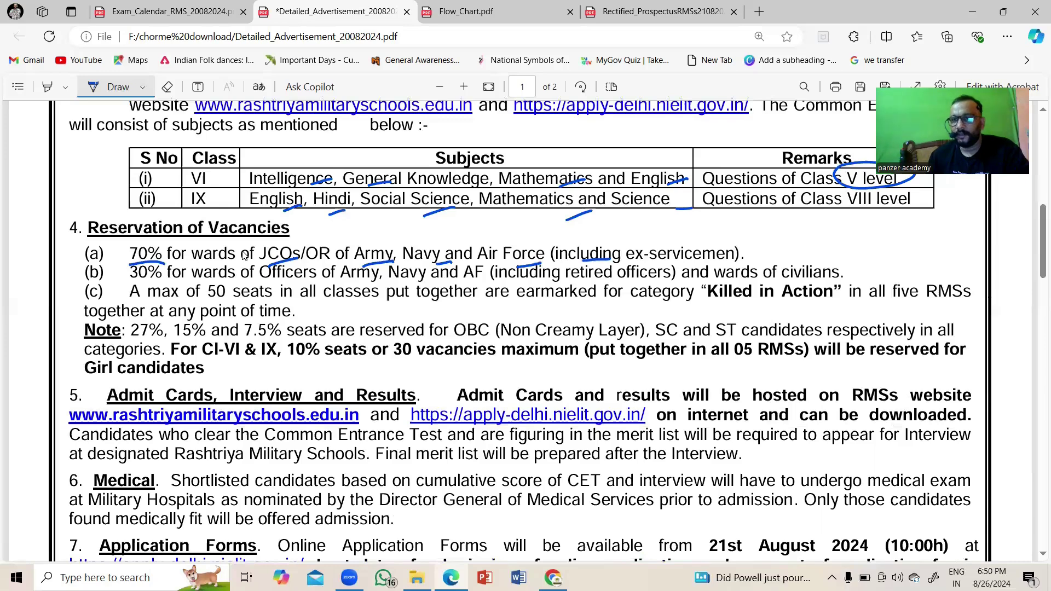
{"action": "mouse_move", "coordinate": [723, 236]}
{"action": "left_mouse_down"}
{"action": "mouse_move", "coordinate": [749, 237]}
{"action": "mouse_move", "coordinate": [726, 263]}
{"action": "left_mouse_up"}
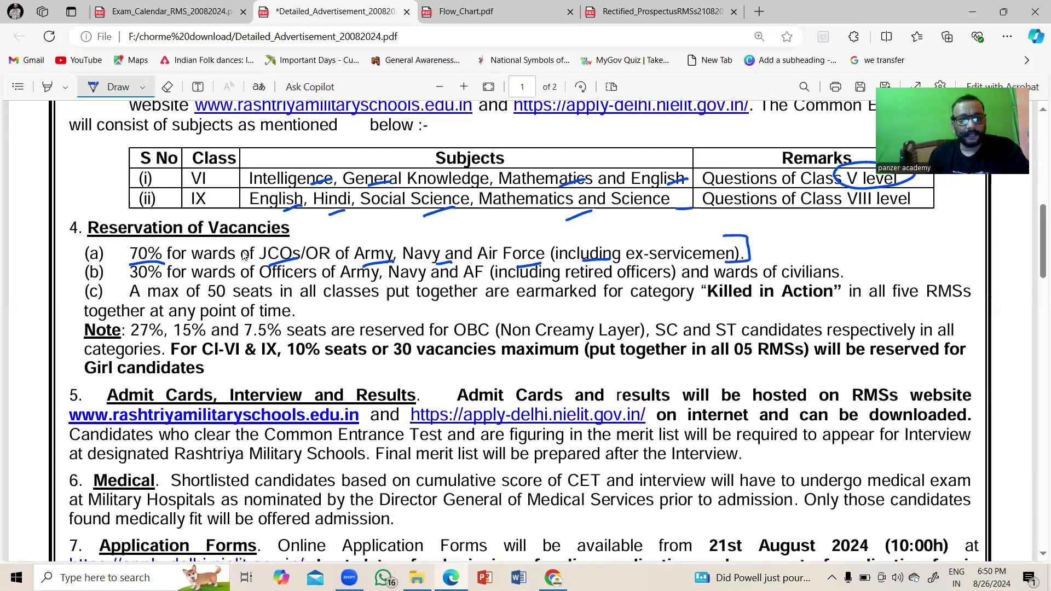
- Mark the 30% reservation, wards, Army, Navy and AF in line (b) and write 30% in the margin
{"action": "left_click_drag", "start_coordinate": [130, 285], "coordinate": [159, 279]}
{"action": "left_click_drag", "start_coordinate": [223, 281], "coordinate": [242, 277]}
{"action": "left_click_drag", "start_coordinate": [340, 282], "coordinate": [554, 279]}
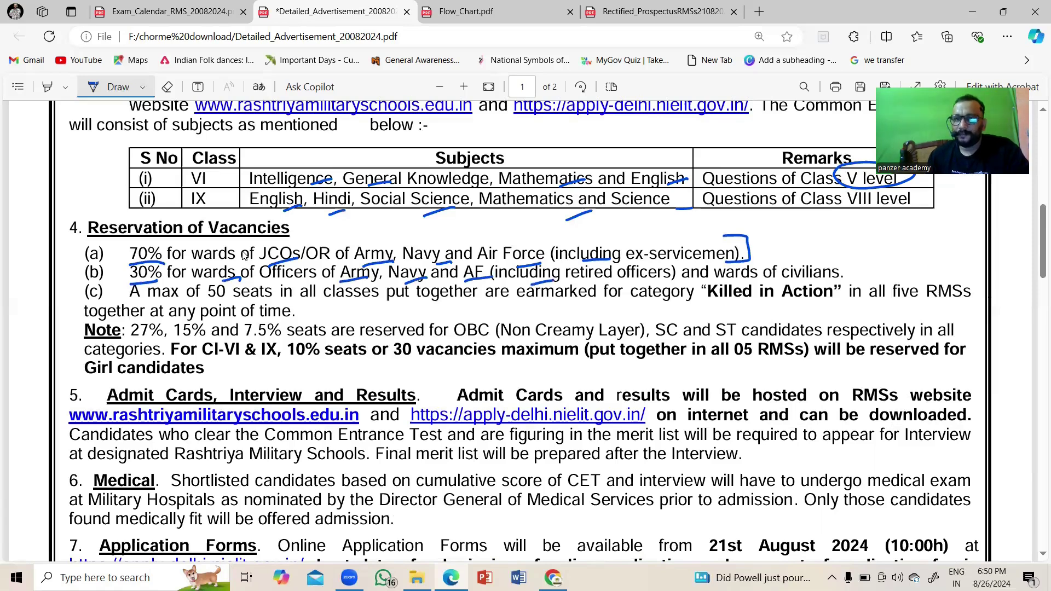
{"action": "left_click_drag", "start_coordinate": [631, 285], "coordinate": [659, 278]}
{"action": "mouse_move", "coordinate": [748, 281]}
{"action": "left_mouse_down"}
{"action": "mouse_move", "coordinate": [830, 277]}
{"action": "mouse_move", "coordinate": [706, 250]}
{"action": "mouse_move", "coordinate": [762, 281]}
{"action": "left_mouse_up"}
{"action": "mouse_move", "coordinate": [869, 233]}
{"action": "left_mouse_down"}
{"action": "mouse_move", "coordinate": [875, 247]}
{"action": "mouse_move", "coordinate": [899, 233]}
{"action": "left_mouse_up"}
{"action": "mouse_move", "coordinate": [927, 225]}
{"action": "left_mouse_down"}
{"action": "mouse_move", "coordinate": [918, 243]}
{"action": "mouse_move", "coordinate": [882, 259]}
{"action": "mouse_move", "coordinate": [868, 205]}
{"action": "mouse_move", "coordinate": [895, 253]}
{"action": "left_mouse_up"}
- Underline the 50-seat limit, Killed in Action and 27%, 15%, 7.5% quotas; circle OBC, SC, ST
{"action": "left_click_drag", "start_coordinate": [201, 308], "coordinate": [237, 310]}
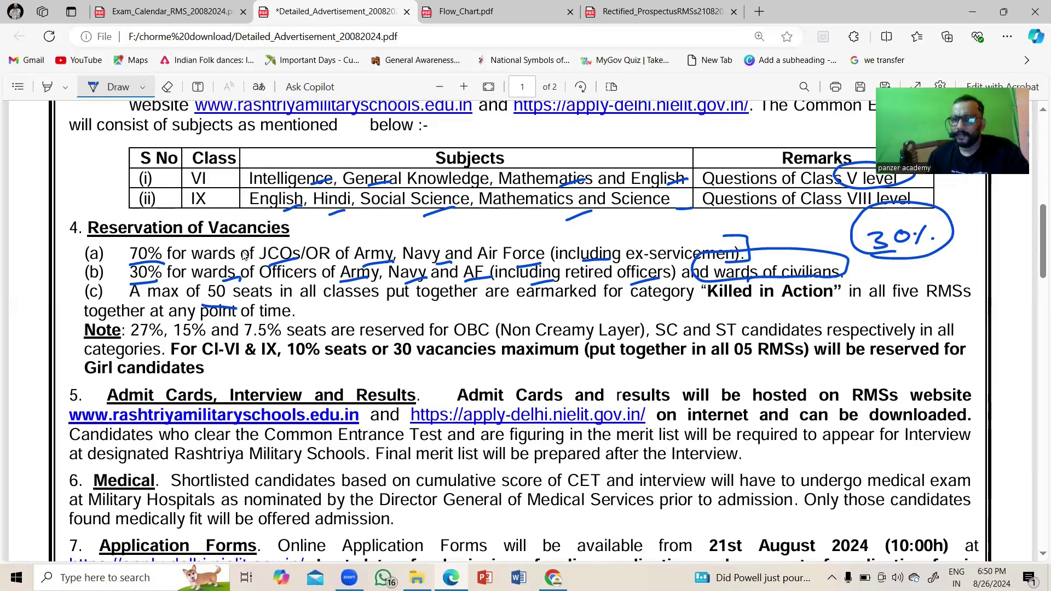
{"action": "left_click_drag", "start_coordinate": [640, 309], "coordinate": [672, 305]}
{"action": "left_click_drag", "start_coordinate": [735, 310], "coordinate": [927, 311]}
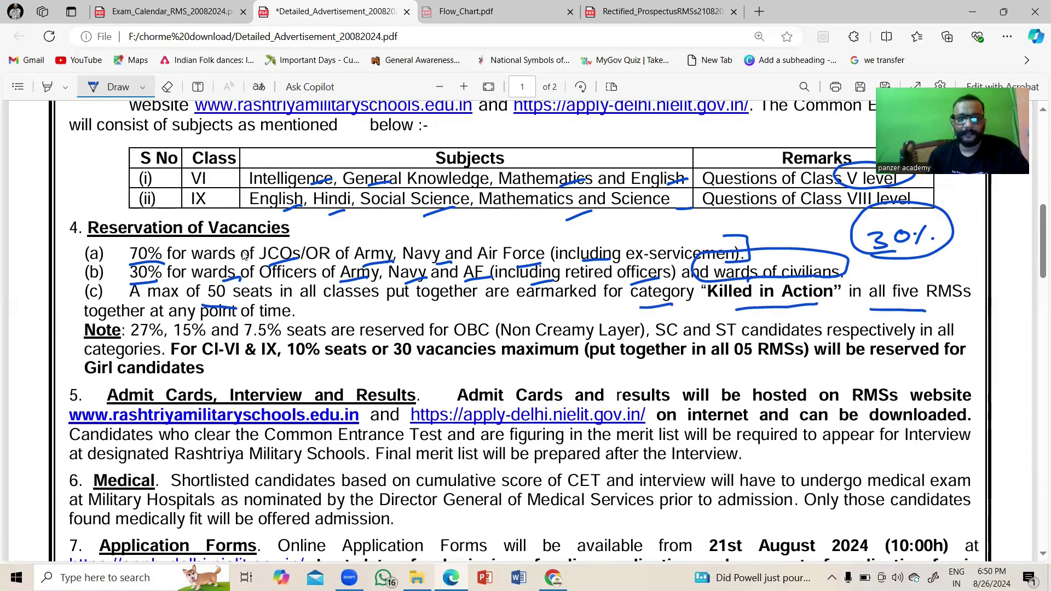
{"action": "left_click_drag", "start_coordinate": [127, 344], "coordinate": [279, 335]}
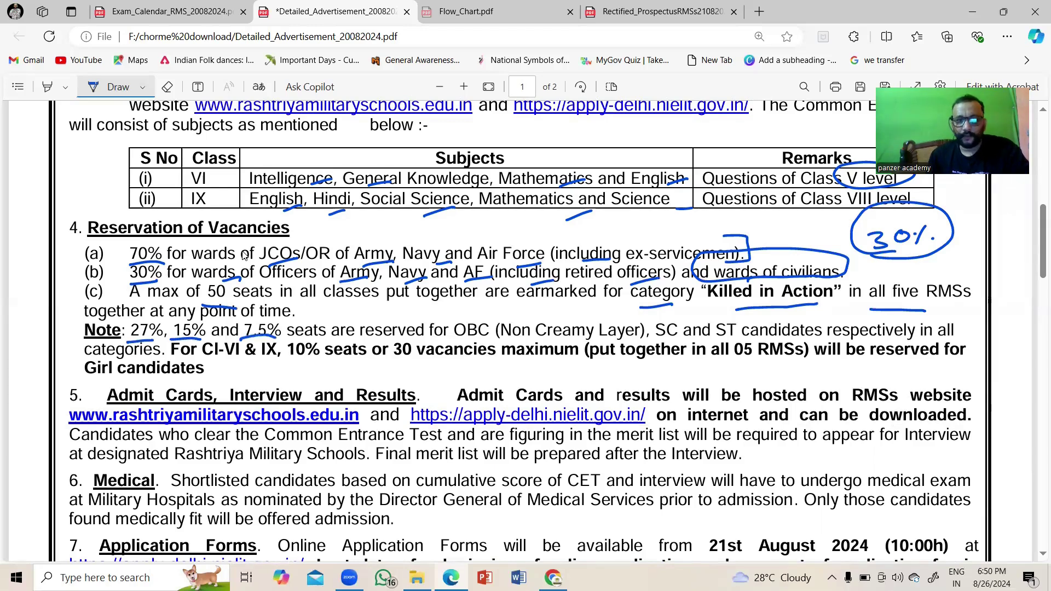
{"action": "mouse_move", "coordinate": [495, 324]}
{"action": "left_mouse_down"}
{"action": "mouse_move", "coordinate": [470, 312]}
{"action": "mouse_move", "coordinate": [486, 346]}
{"action": "mouse_move", "coordinate": [479, 317]}
{"action": "mouse_move", "coordinate": [529, 340]}
{"action": "mouse_move", "coordinate": [594, 338]}
{"action": "left_mouse_up"}
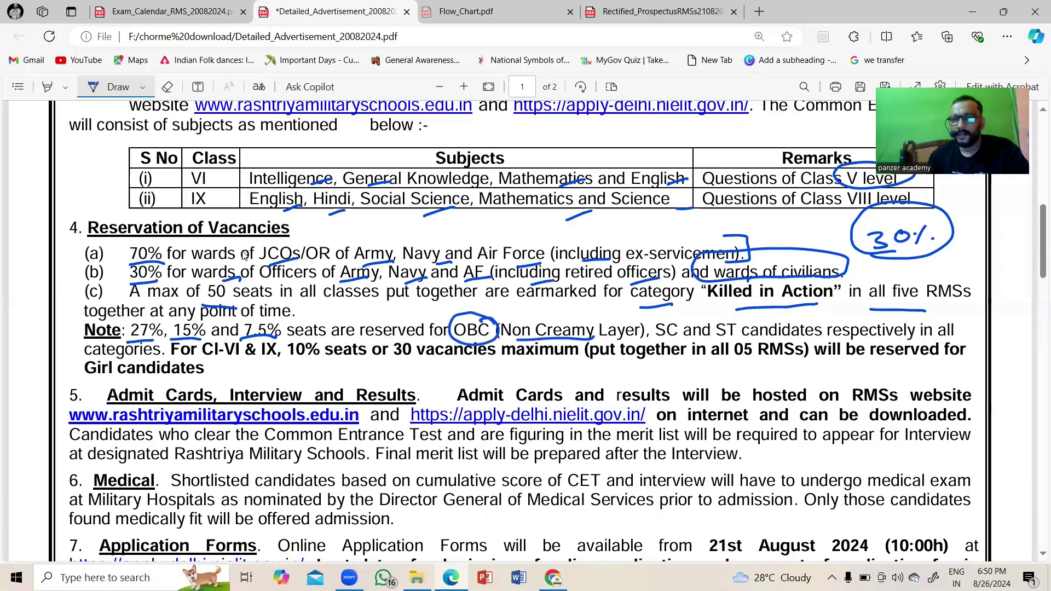
{"action": "mouse_move", "coordinate": [686, 314]}
{"action": "left_mouse_down"}
{"action": "mouse_move", "coordinate": [647, 318]}
{"action": "mouse_move", "coordinate": [679, 310]}
{"action": "left_mouse_up"}
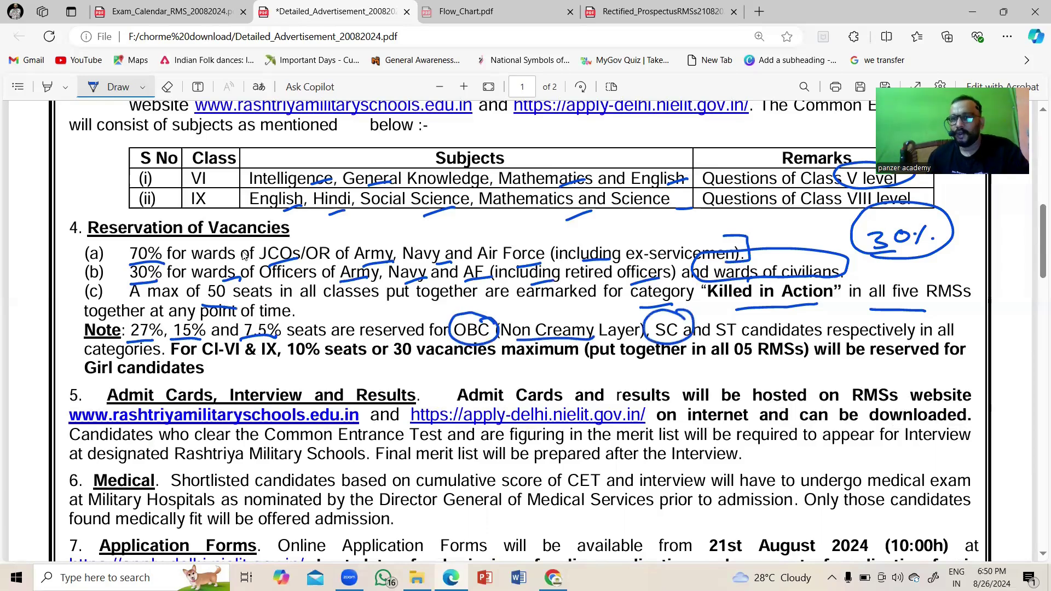
{"action": "mouse_move", "coordinate": [744, 311]}
{"action": "left_mouse_down"}
{"action": "mouse_move", "coordinate": [701, 336]}
{"action": "mouse_move", "coordinate": [756, 317]}
{"action": "mouse_move", "coordinate": [722, 311]}
{"action": "left_mouse_up"}
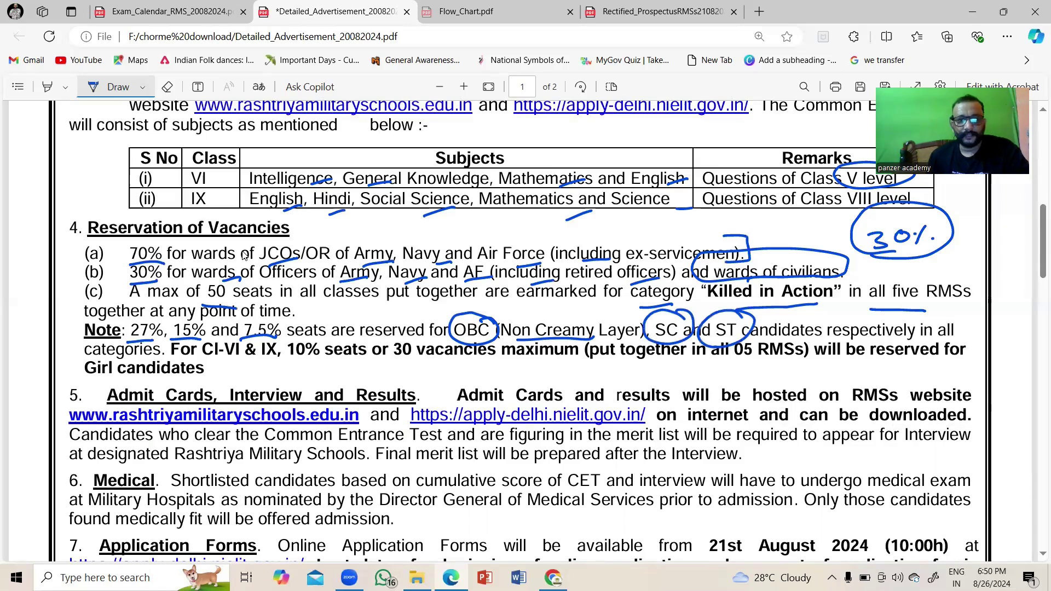
- Write the OBC, SC and ST percentages above each category
{"action": "mouse_move", "coordinate": [465, 302]}
{"action": "left_mouse_down"}
{"action": "mouse_move", "coordinate": [489, 316]}
{"action": "mouse_move", "coordinate": [504, 293]}
{"action": "mouse_move", "coordinate": [497, 316]}
{"action": "left_mouse_up"}
{"action": "left_click_drag", "start_coordinate": [660, 307], "coordinate": [664, 322]}
{"action": "left_click_drag", "start_coordinate": [663, 306], "coordinate": [744, 317]}
{"action": "mouse_move", "coordinate": [777, 281]}
{"action": "left_mouse_down"}
{"action": "mouse_move", "coordinate": [730, 324]}
{"action": "mouse_move", "coordinate": [769, 281]}
{"action": "left_mouse_up"}
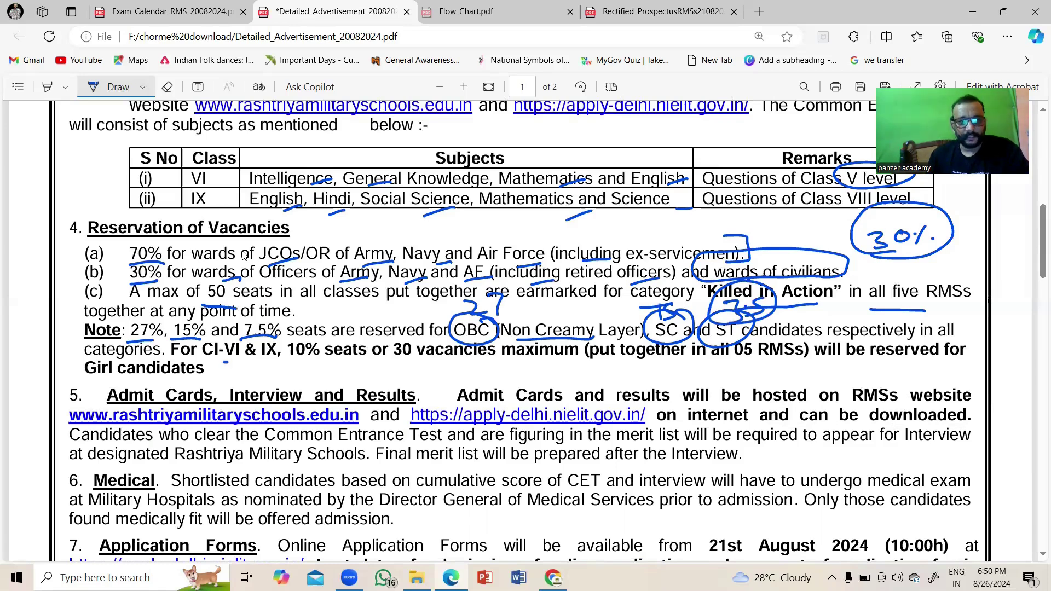
- Underline CI-VI and IX, circle the 30 girl vacancies and underline 05 RMSs in the Note
{"action": "left_click_drag", "start_coordinate": [224, 362], "coordinate": [338, 363]}
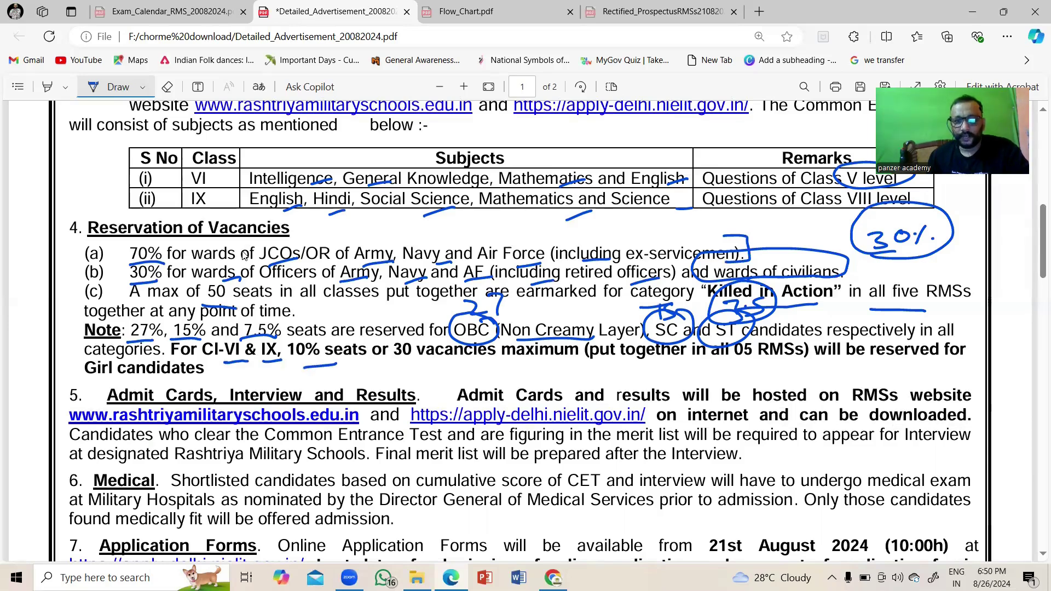
{"action": "mouse_move", "coordinate": [416, 336]}
{"action": "left_mouse_down"}
{"action": "mouse_move", "coordinate": [388, 357]}
{"action": "mouse_move", "coordinate": [421, 346]}
{"action": "mouse_move", "coordinate": [402, 336]}
{"action": "left_mouse_up"}
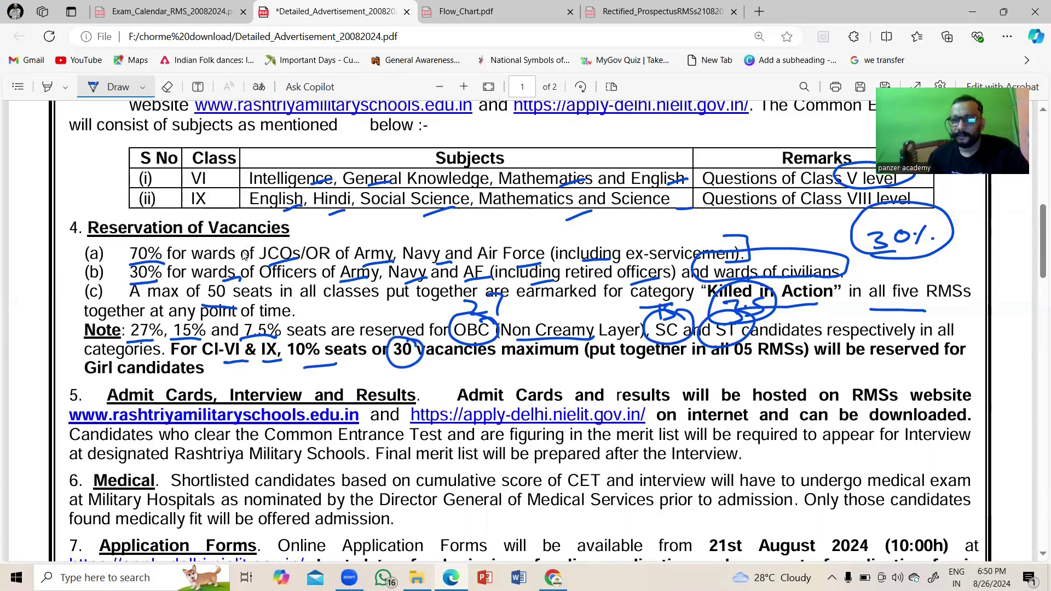
{"action": "left_click_drag", "start_coordinate": [732, 358], "coordinate": [771, 355]}
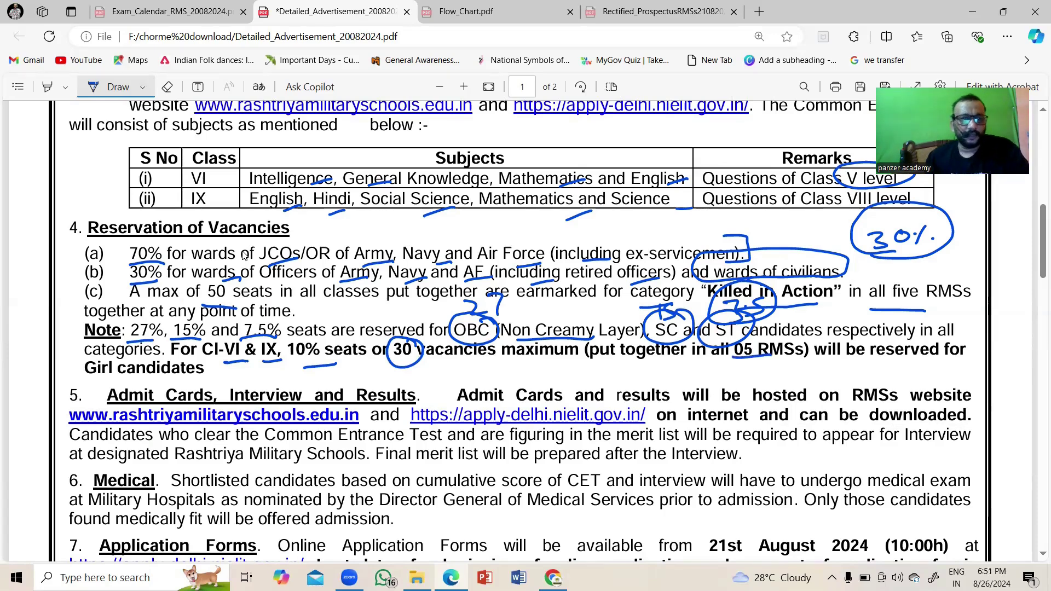
{"action": "scroll", "coordinate": [245, 256], "scroll_direction": "down", "scroll_amount": 3}
- Underline the RMS website and the 21st August start date, and bracket Important Instructions
{"action": "scroll", "coordinate": [244, 255], "scroll_direction": "down", "scroll_amount": 1}
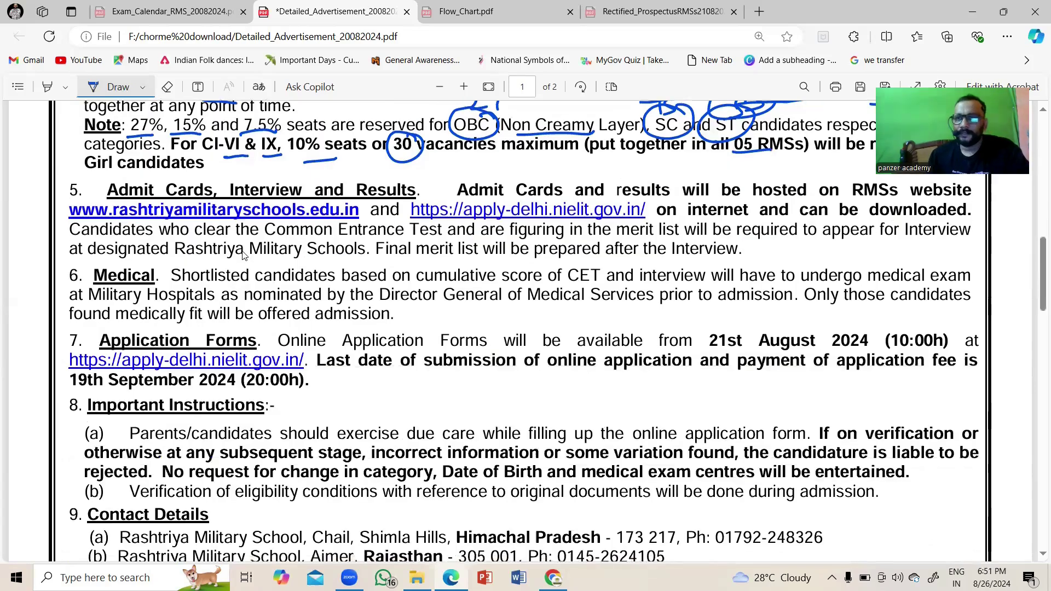
{"action": "mouse_move", "coordinate": [288, 207]}
{"action": "left_mouse_down"}
{"action": "mouse_move", "coordinate": [307, 200]}
{"action": "mouse_move", "coordinate": [314, 211]}
{"action": "left_mouse_up"}
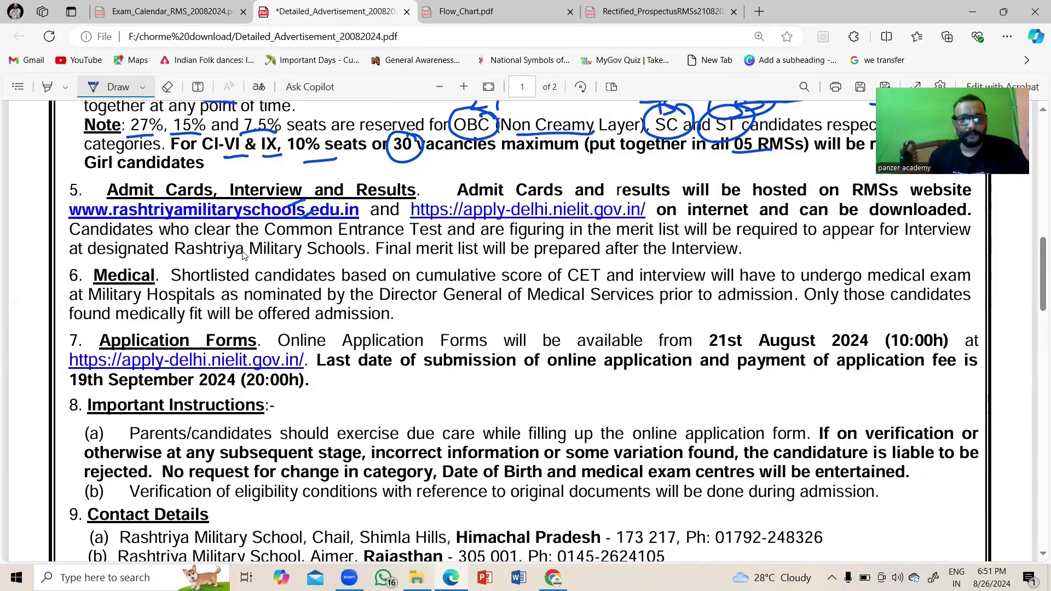
{"action": "left_click_drag", "start_coordinate": [704, 355], "coordinate": [742, 352]}
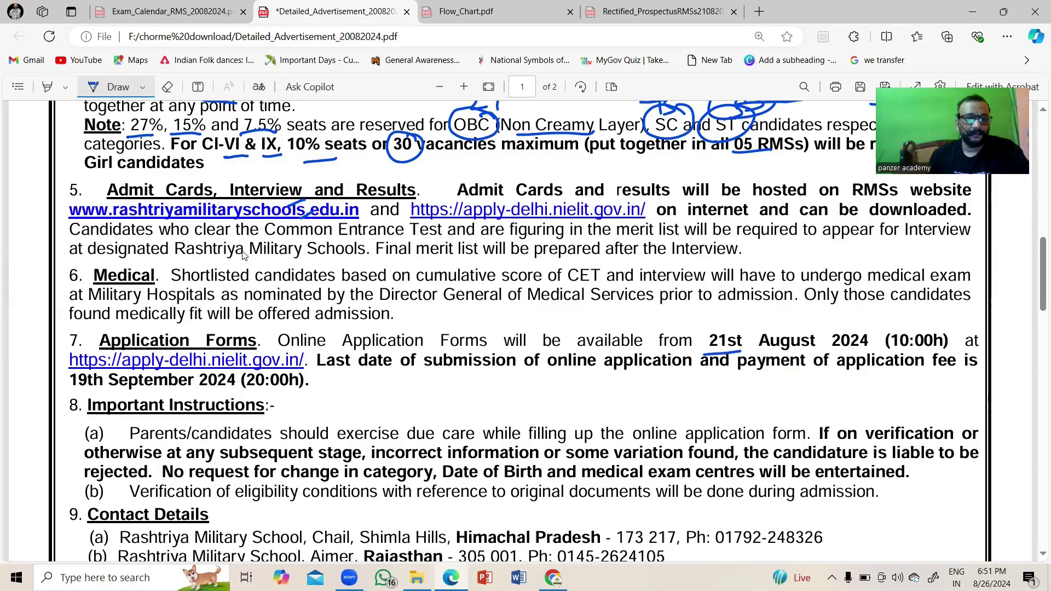
{"action": "scroll", "coordinate": [243, 255], "scroll_direction": "down", "scroll_amount": 2}
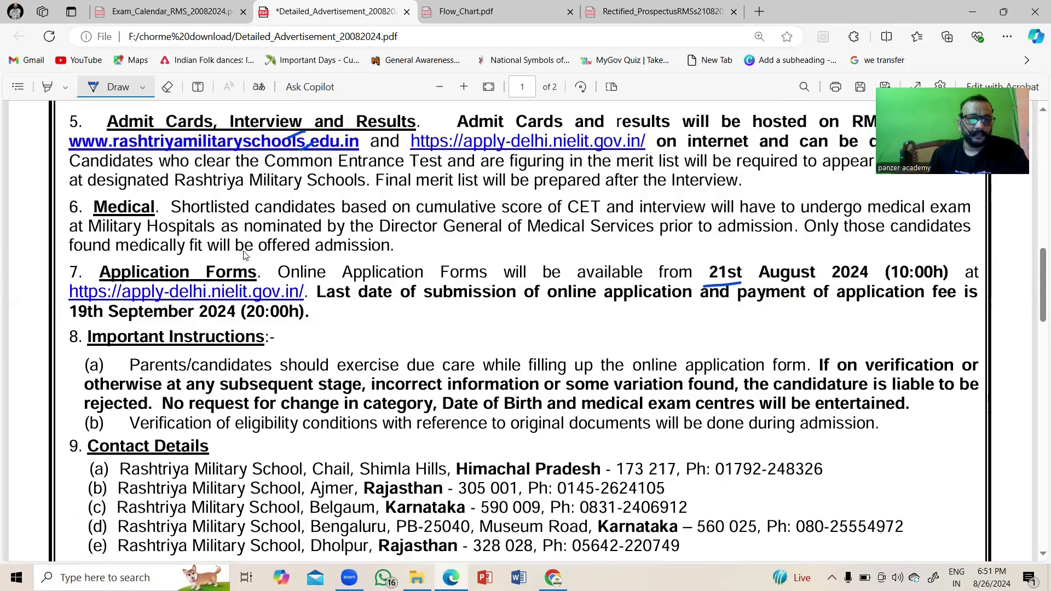
{"action": "mouse_move", "coordinate": [254, 324]}
{"action": "left_mouse_down"}
{"action": "mouse_move", "coordinate": [282, 351]}
{"action": "mouse_move", "coordinate": [263, 360]}
{"action": "left_mouse_up"}
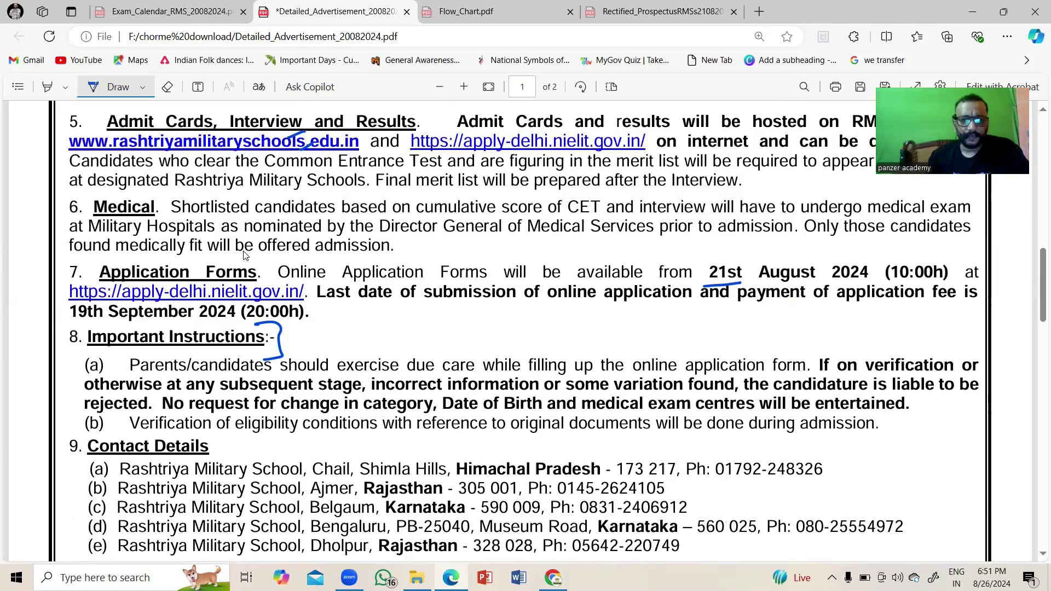
- Mark the Himachal Pradesh, Rajasthan and Karnataka school contacts, write and circle SPMS, then switch to Chrome
{"action": "scroll", "coordinate": [244, 256], "scroll_direction": "down", "scroll_amount": 3}
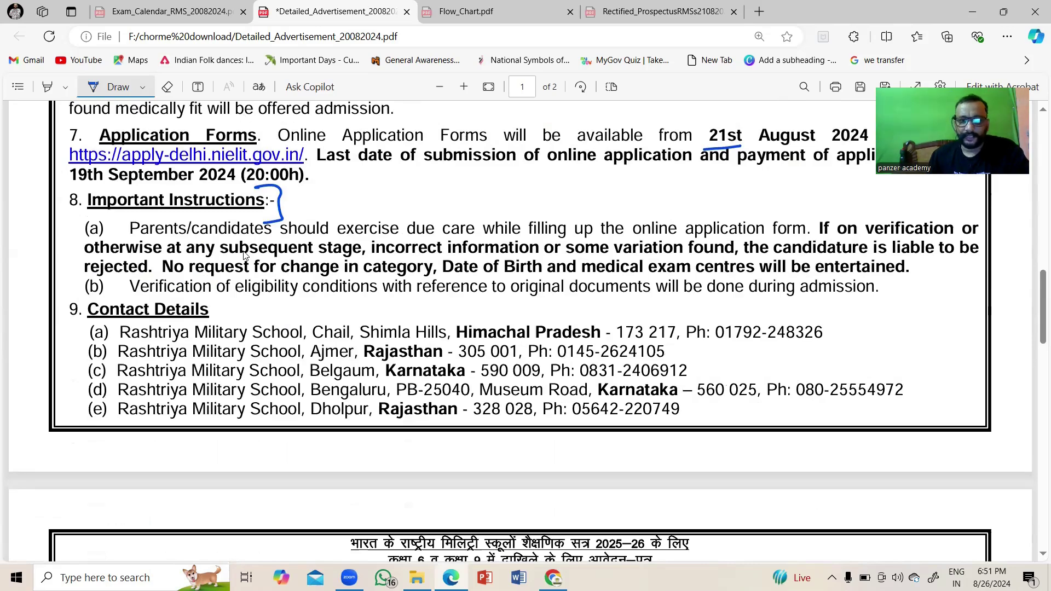
{"action": "left_click_drag", "start_coordinate": [462, 344], "coordinate": [489, 340]}
{"action": "mouse_move", "coordinate": [418, 359]}
{"action": "left_mouse_down"}
{"action": "mouse_move", "coordinate": [448, 350]}
{"action": "mouse_move", "coordinate": [491, 361]}
{"action": "left_mouse_up"}
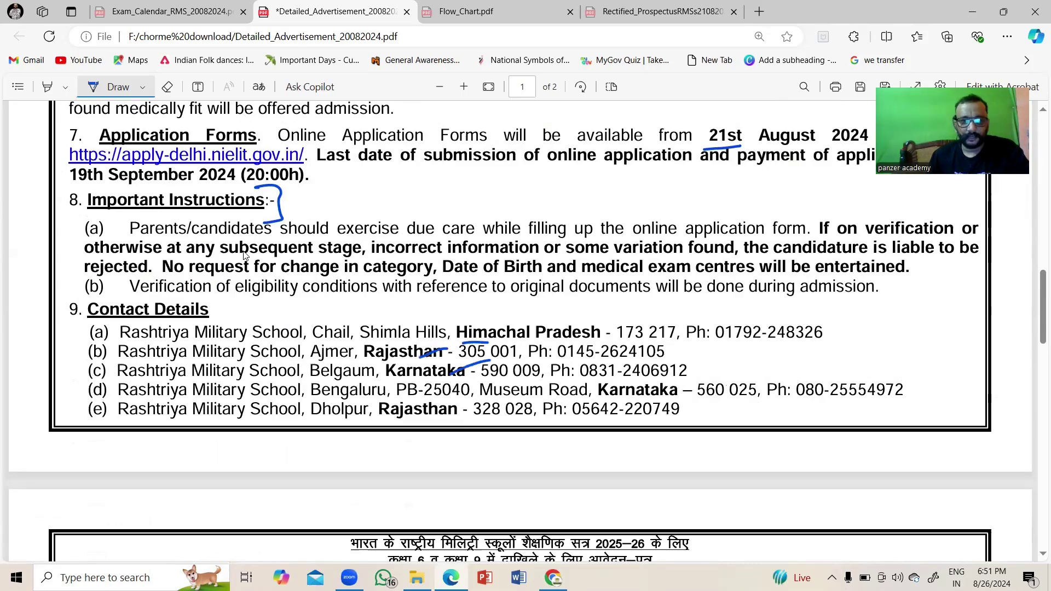
{"action": "left_click_drag", "start_coordinate": [622, 393], "coordinate": [659, 379]}
{"action": "left_click_drag", "start_coordinate": [417, 426], "coordinate": [444, 415]}
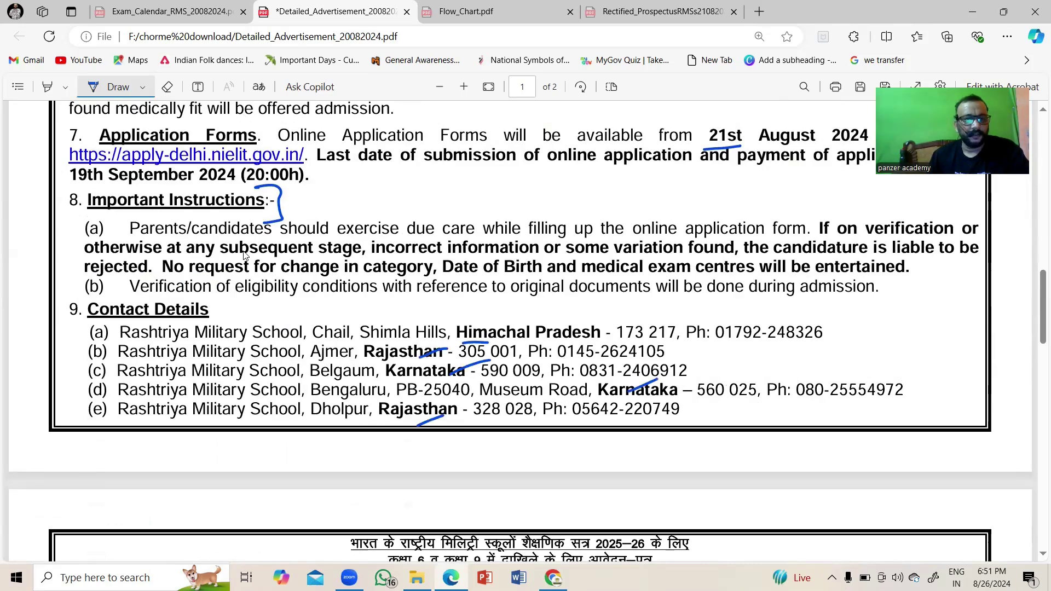
{"action": "mouse_move", "coordinate": [436, 308]}
{"action": "left_mouse_down"}
{"action": "mouse_move", "coordinate": [423, 324]}
{"action": "mouse_move", "coordinate": [448, 305]}
{"action": "mouse_move", "coordinate": [450, 317]}
{"action": "mouse_move", "coordinate": [490, 305]}
{"action": "mouse_move", "coordinate": [494, 322]}
{"action": "left_mouse_up"}
{"action": "mouse_move", "coordinate": [422, 341]}
{"action": "left_mouse_down"}
{"action": "mouse_move", "coordinate": [516, 306]}
{"action": "mouse_move", "coordinate": [397, 283]}
{"action": "mouse_move", "coordinate": [427, 335]}
{"action": "left_mouse_up"}
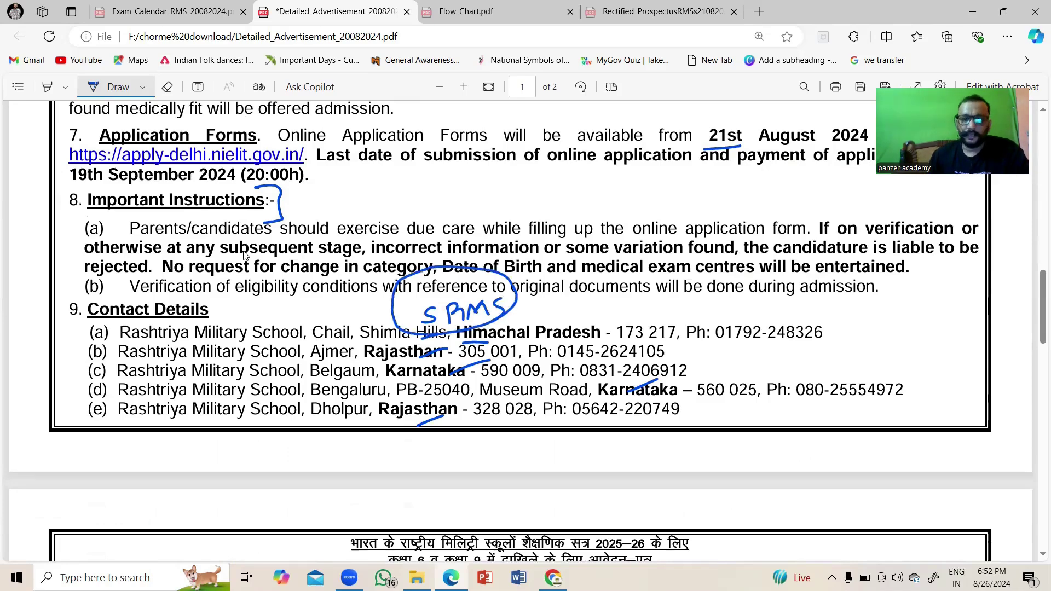
{"action": "left_click", "coordinate": [554, 578]}
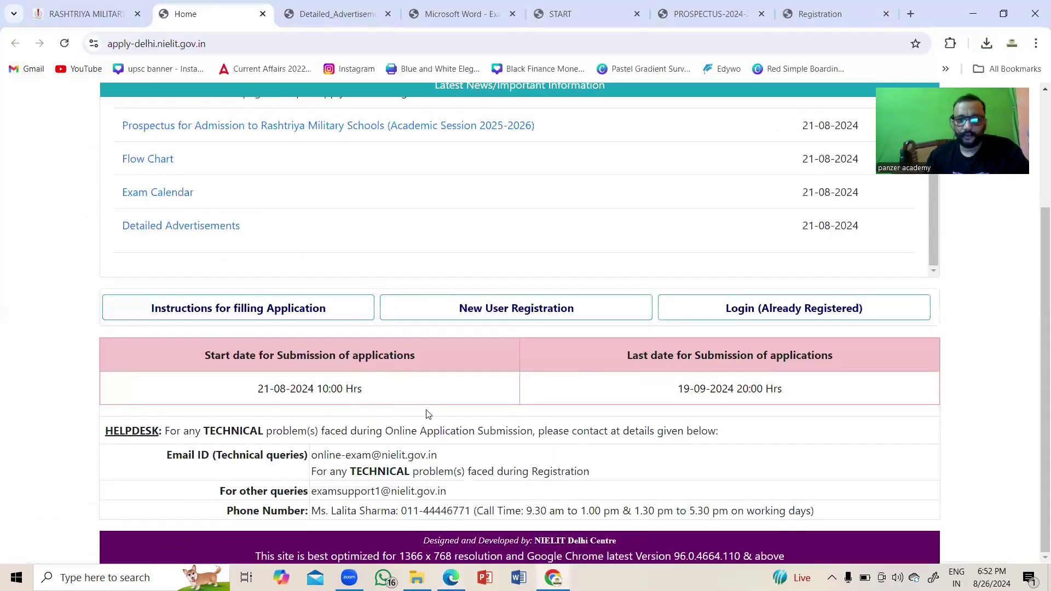
- Check the 21-08-2024 to 19-09-2024 submission dates and helpdesk details, then return to the Exam Calendar PDF
{"action": "scroll", "coordinate": [428, 415], "scroll_direction": "up", "scroll_amount": 3}
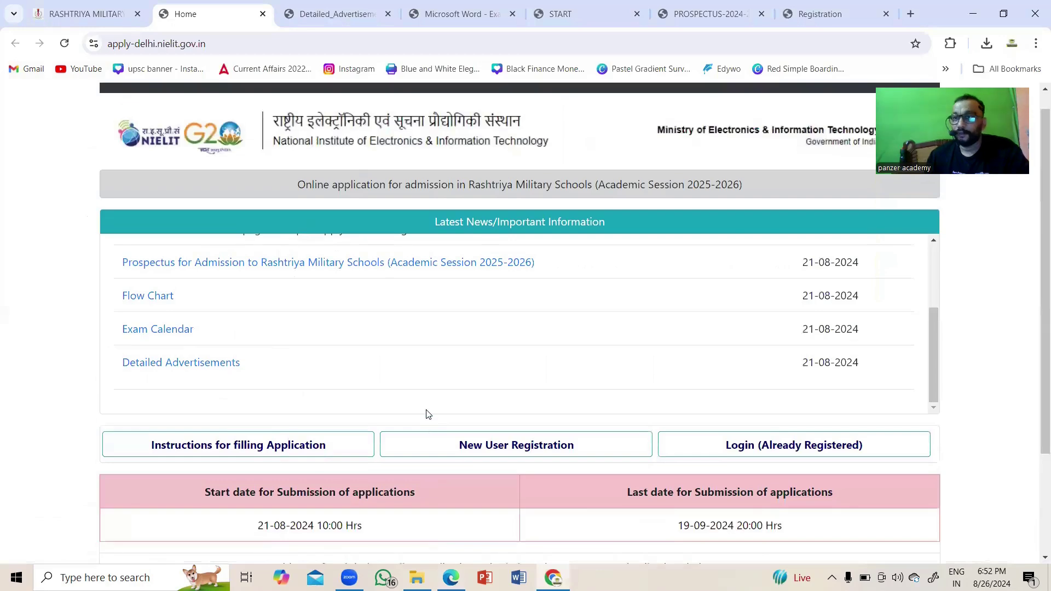
{"action": "scroll", "coordinate": [429, 415], "scroll_direction": "down", "scroll_amount": 3}
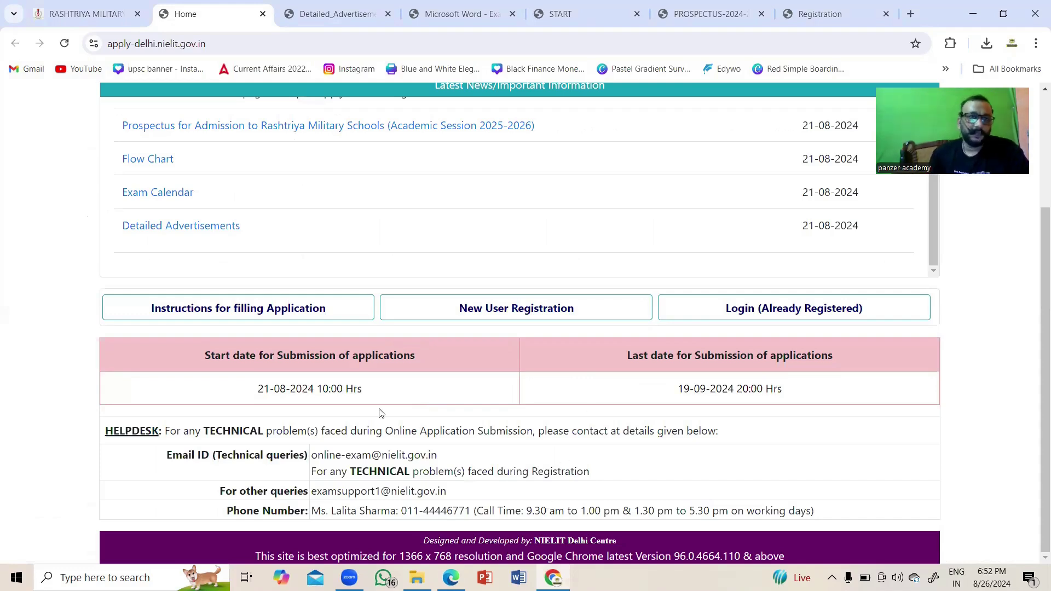
{"action": "key", "text": "alt+Tab"}
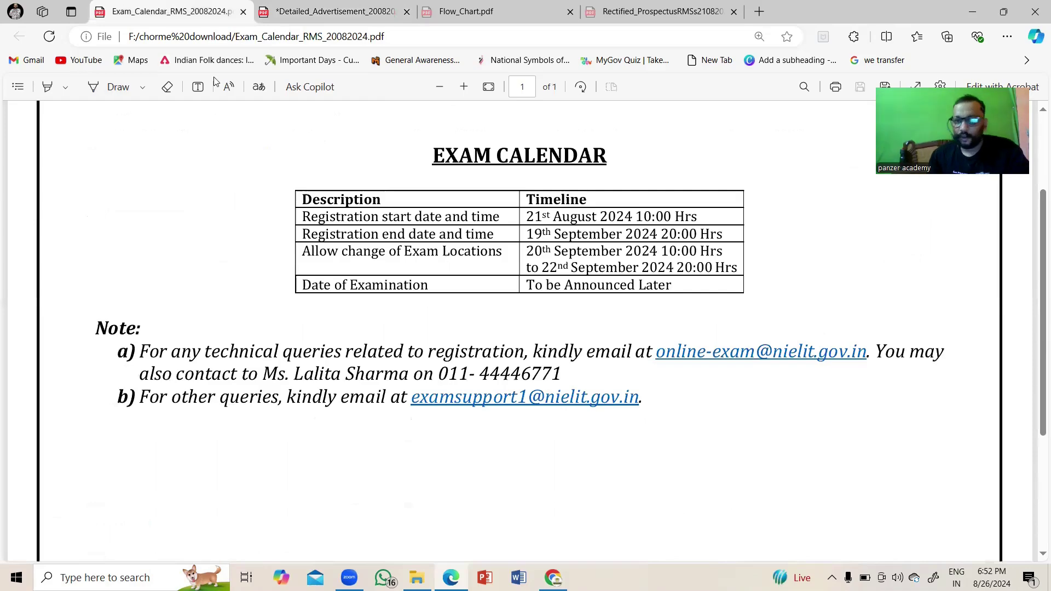
- Fit the Exam Calendar page to view, then look through the Flow_Chart PDF
{"action": "left_click", "coordinate": [489, 86]}
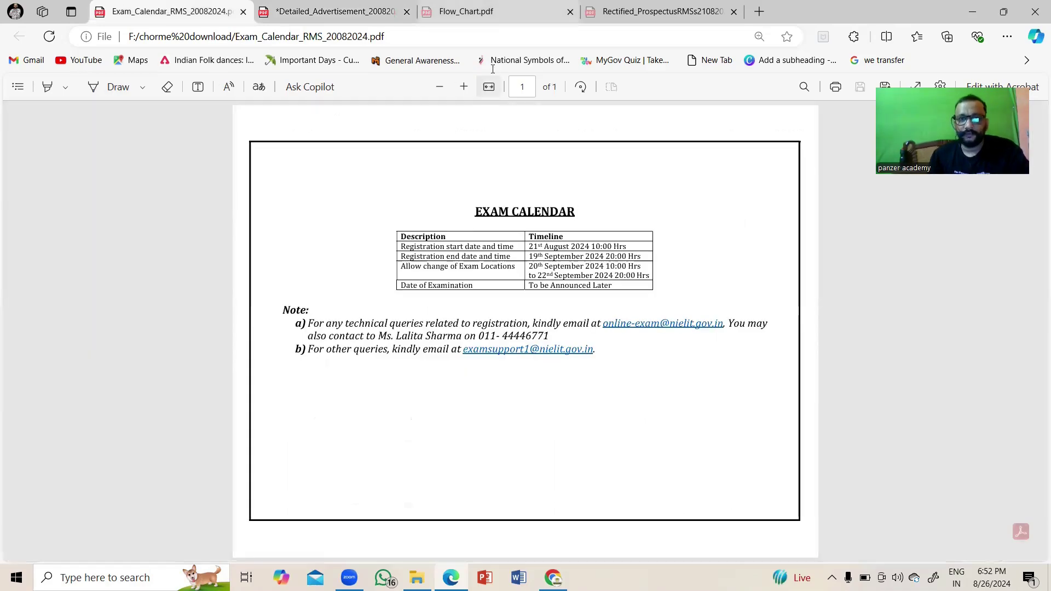
{"action": "left_click", "coordinate": [497, 7]}
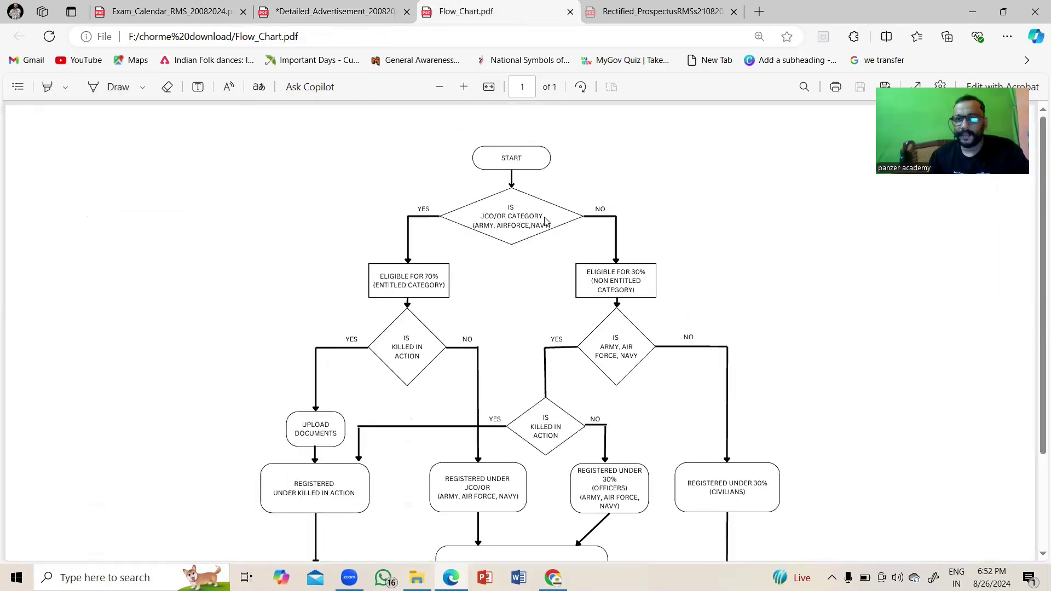
{"action": "scroll", "coordinate": [545, 220], "scroll_direction": "down", "scroll_amount": 2}
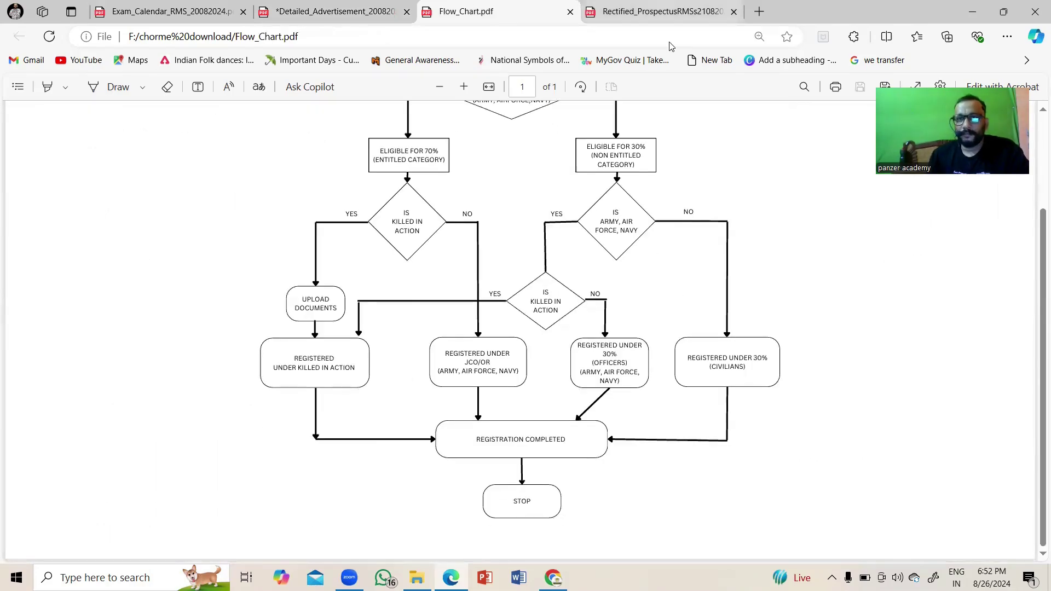
- Bring up the Rectified Prospectus at page 4's Class VI and IX Admission Test marks tables
{"action": "left_click", "coordinate": [665, 4]}
{"action": "scroll", "coordinate": [658, 110], "scroll_direction": "up", "scroll_amount": 1}
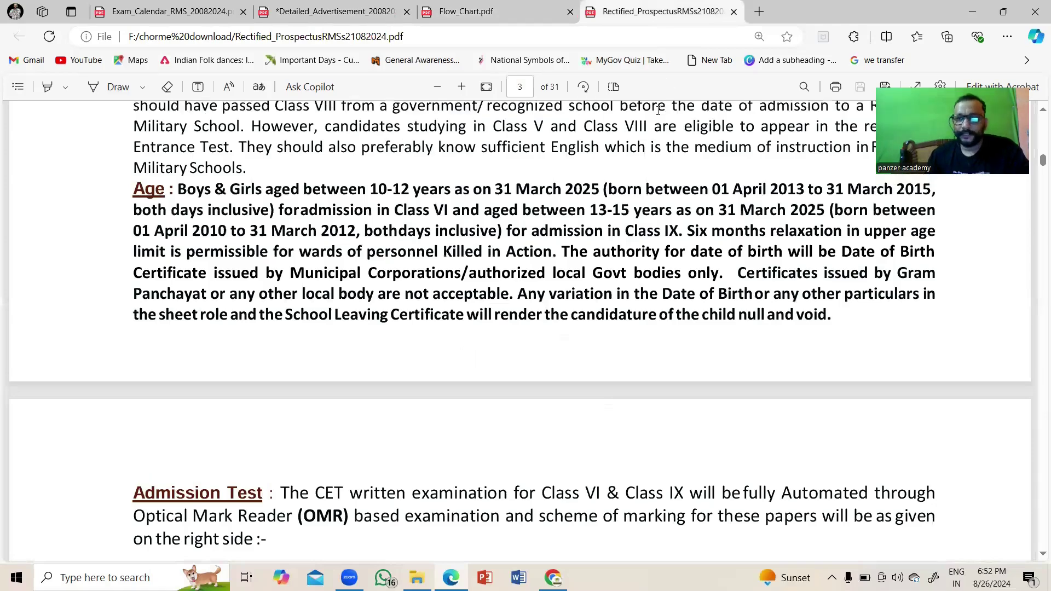
{"action": "scroll", "coordinate": [659, 109], "scroll_direction": "up", "scroll_amount": 10}
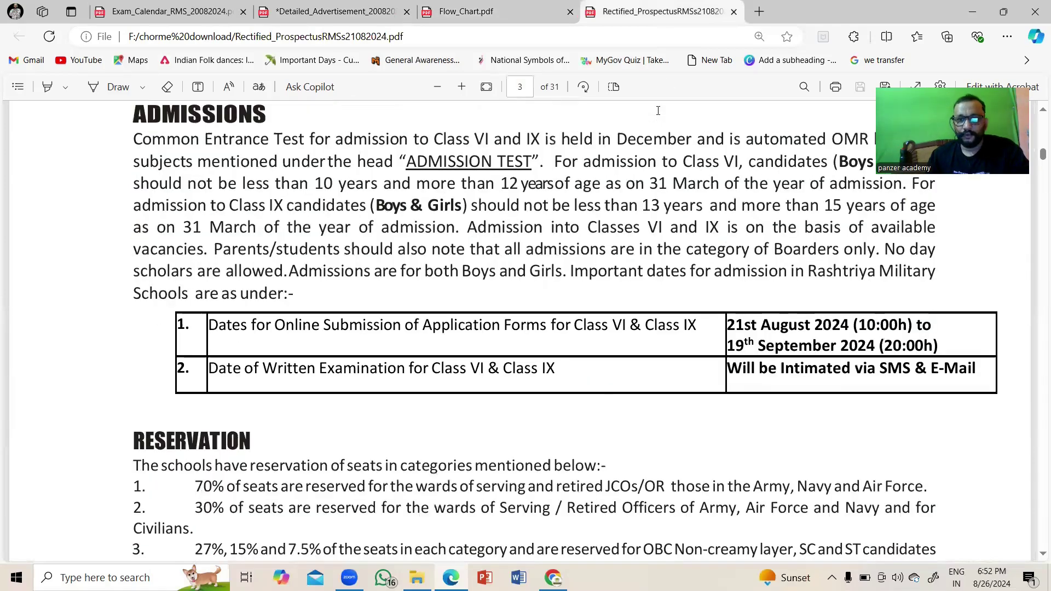
{"action": "scroll", "coordinate": [659, 111], "scroll_direction": "up", "scroll_amount": 12}
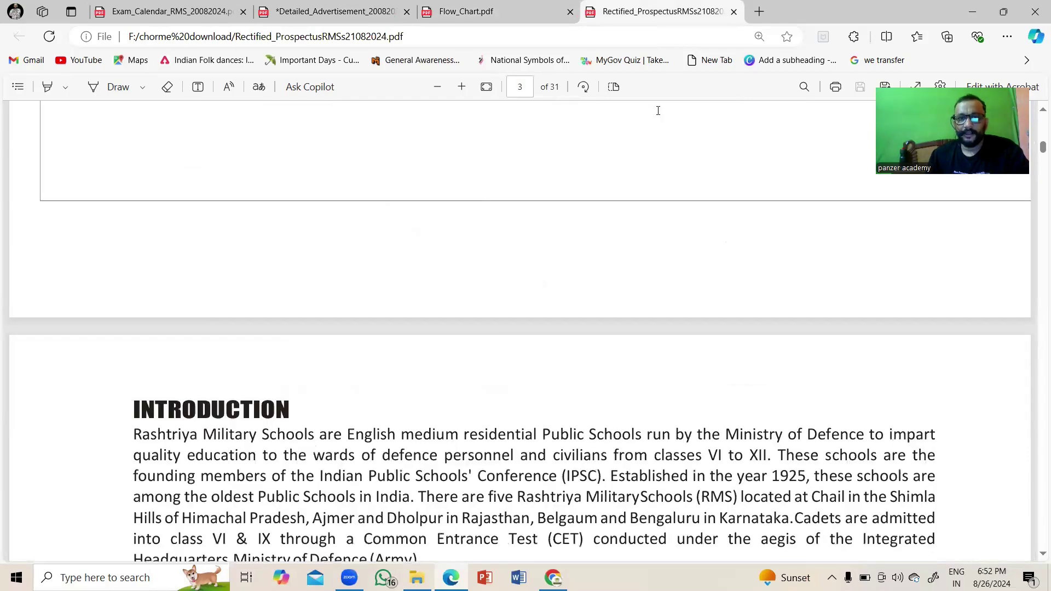
{"action": "scroll", "coordinate": [658, 111], "scroll_direction": "down", "scroll_amount": 5}
{"action": "scroll", "coordinate": [658, 111], "scroll_direction": "down", "scroll_amount": 5}
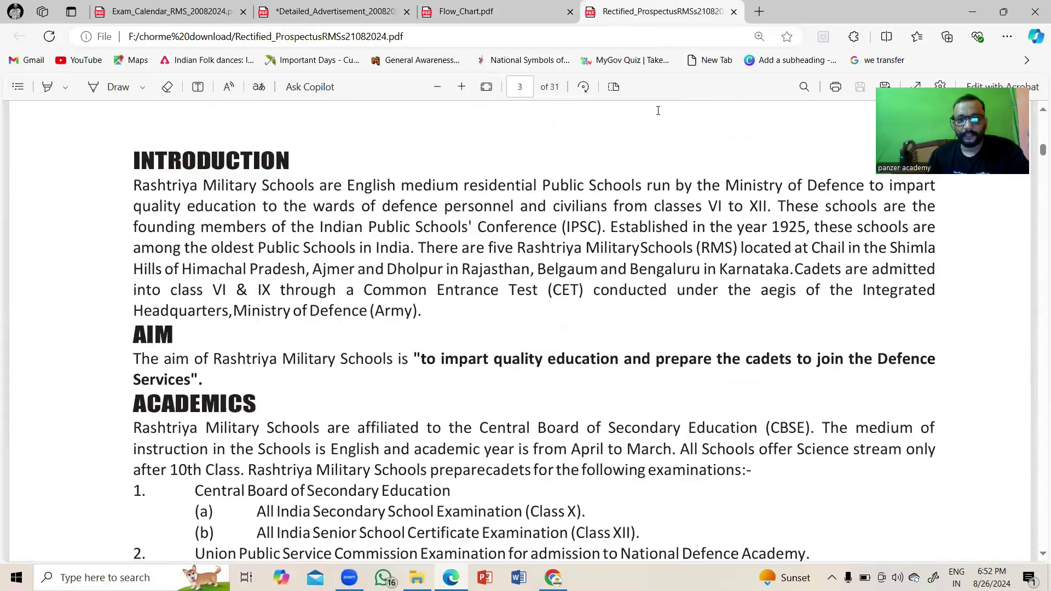
{"action": "scroll", "coordinate": [659, 111], "scroll_direction": "down", "scroll_amount": 10}
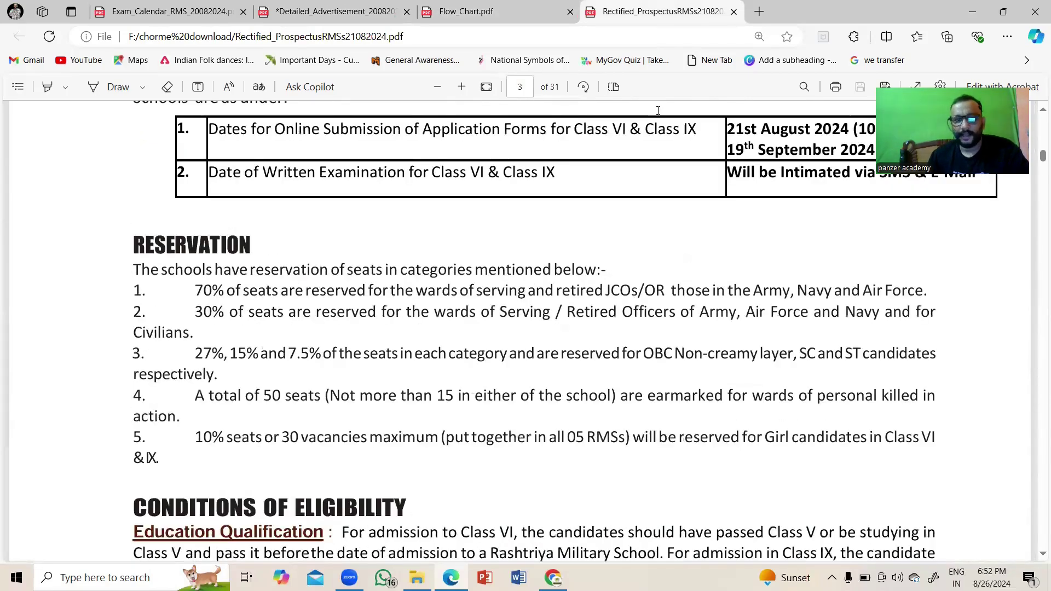
{"action": "scroll", "coordinate": [659, 111], "scroll_direction": "down", "scroll_amount": 13}
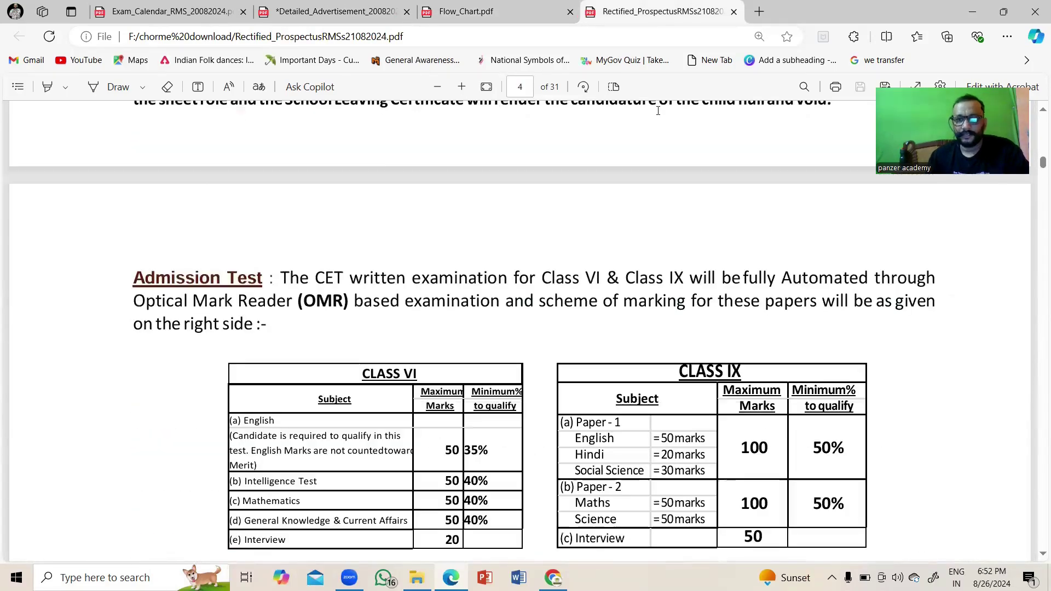
{"action": "scroll", "coordinate": [659, 111], "scroll_direction": "down", "scroll_amount": 3}
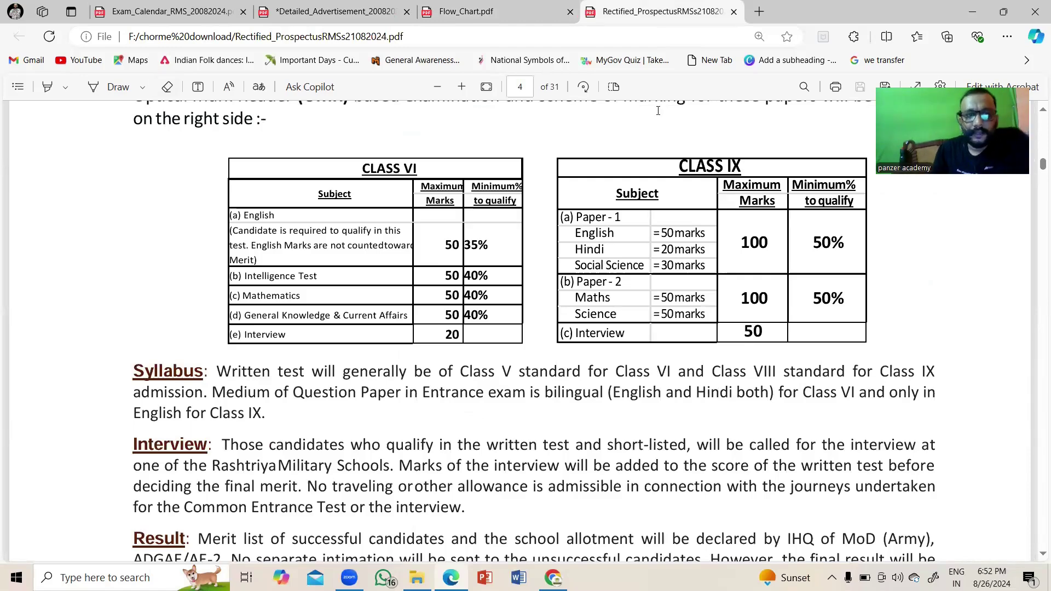
- Ink the Class VI table: circle English's 35% and 50, Intelligence Test 50, and mark remaining rows
{"action": "left_click", "coordinate": [109, 88]}
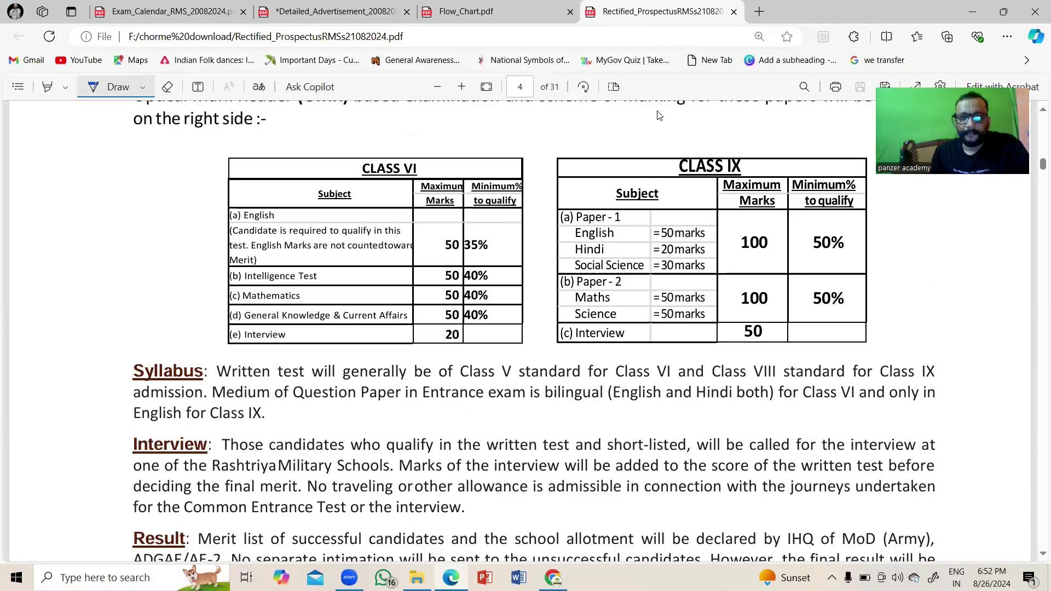
{"action": "left_click_drag", "start_coordinate": [292, 221], "coordinate": [315, 219]}
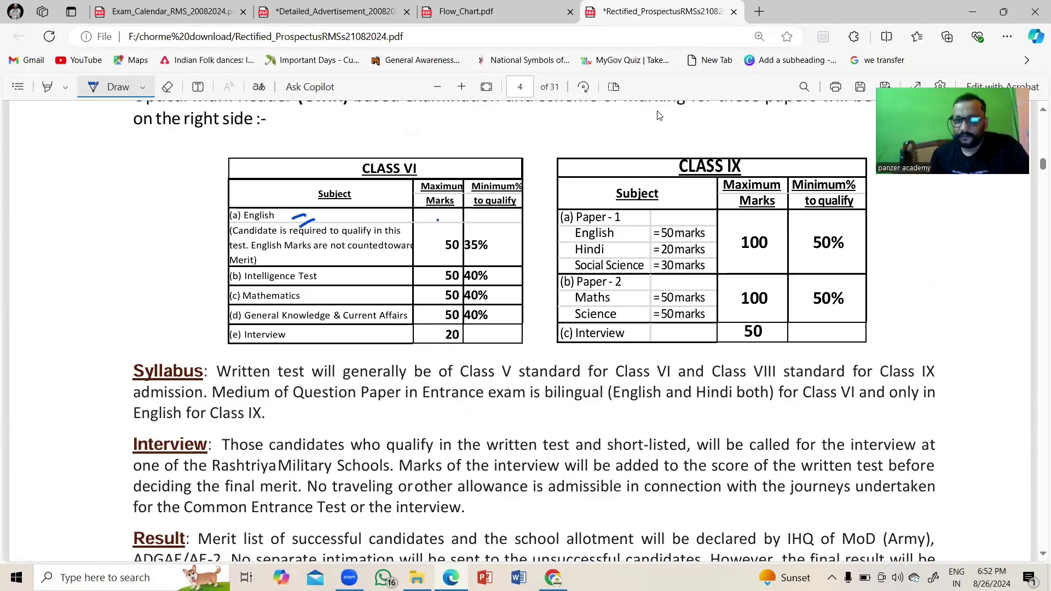
{"action": "mouse_move", "coordinate": [440, 262]}
{"action": "left_mouse_down"}
{"action": "mouse_move", "coordinate": [494, 225]}
{"action": "mouse_move", "coordinate": [461, 233]}
{"action": "mouse_move", "coordinate": [507, 235]}
{"action": "mouse_move", "coordinate": [482, 216]}
{"action": "mouse_move", "coordinate": [474, 223]}
{"action": "left_mouse_up"}
{"action": "mouse_move", "coordinate": [495, 209]}
{"action": "left_mouse_down"}
{"action": "mouse_move", "coordinate": [492, 222]}
{"action": "mouse_move", "coordinate": [507, 207]}
{"action": "left_mouse_up"}
{"action": "mouse_move", "coordinate": [516, 205]}
{"action": "left_mouse_down"}
{"action": "mouse_move", "coordinate": [511, 217]}
{"action": "mouse_move", "coordinate": [527, 225]}
{"action": "left_mouse_up"}
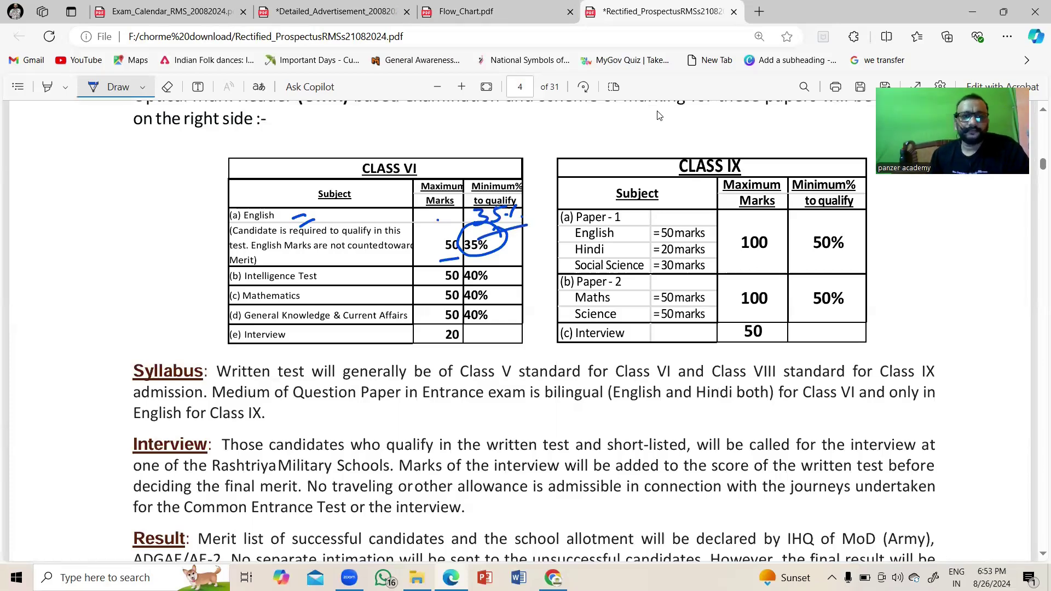
{"action": "left_click_drag", "start_coordinate": [315, 282], "coordinate": [371, 277]}
{"action": "mouse_move", "coordinate": [444, 283]}
{"action": "left_mouse_down"}
{"action": "mouse_move", "coordinate": [427, 281]}
{"action": "mouse_move", "coordinate": [510, 278]}
{"action": "left_mouse_up"}
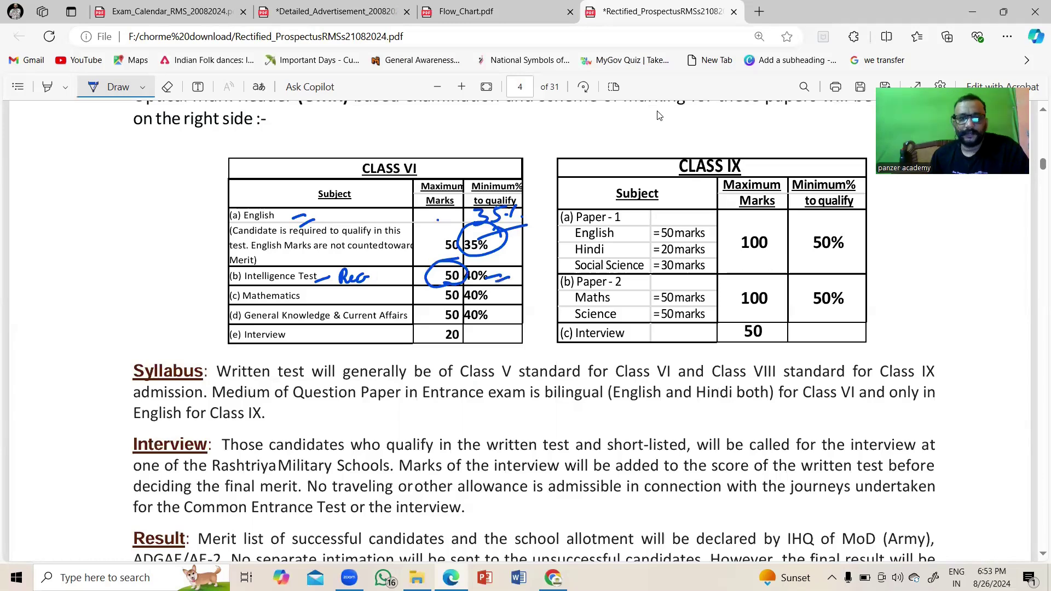
{"action": "mouse_move", "coordinate": [304, 301]}
{"action": "left_mouse_down"}
{"action": "mouse_move", "coordinate": [332, 292]}
{"action": "mouse_move", "coordinate": [333, 323]}
{"action": "left_mouse_up"}
{"action": "left_click_drag", "start_coordinate": [327, 327], "coordinate": [352, 322]}
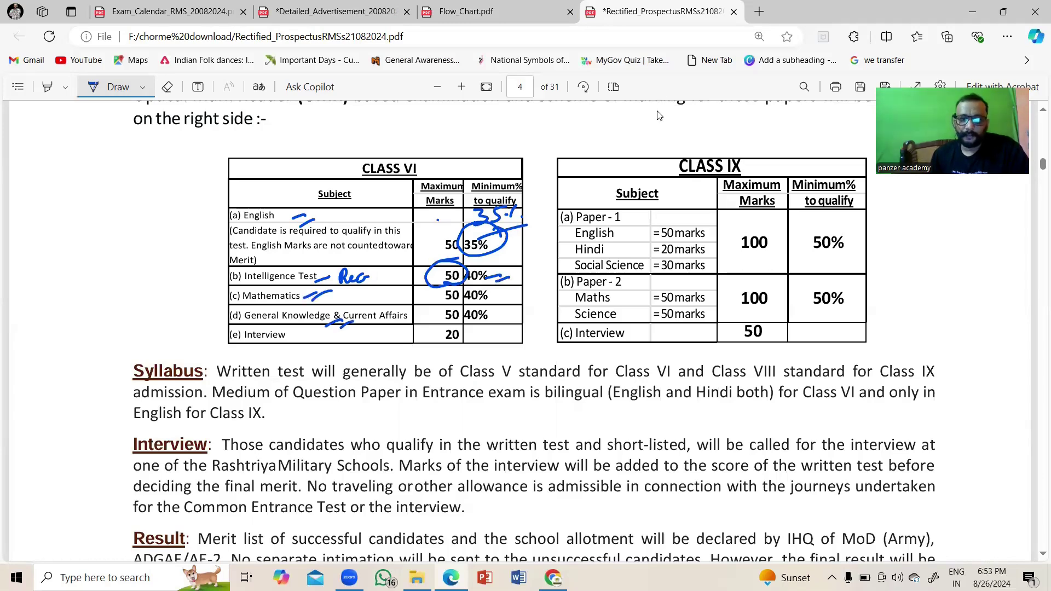
{"action": "mouse_move", "coordinate": [284, 326]}
{"action": "left_mouse_down"}
{"action": "mouse_move", "coordinate": [299, 348]}
{"action": "mouse_move", "coordinate": [278, 355]}
{"action": "left_mouse_up"}
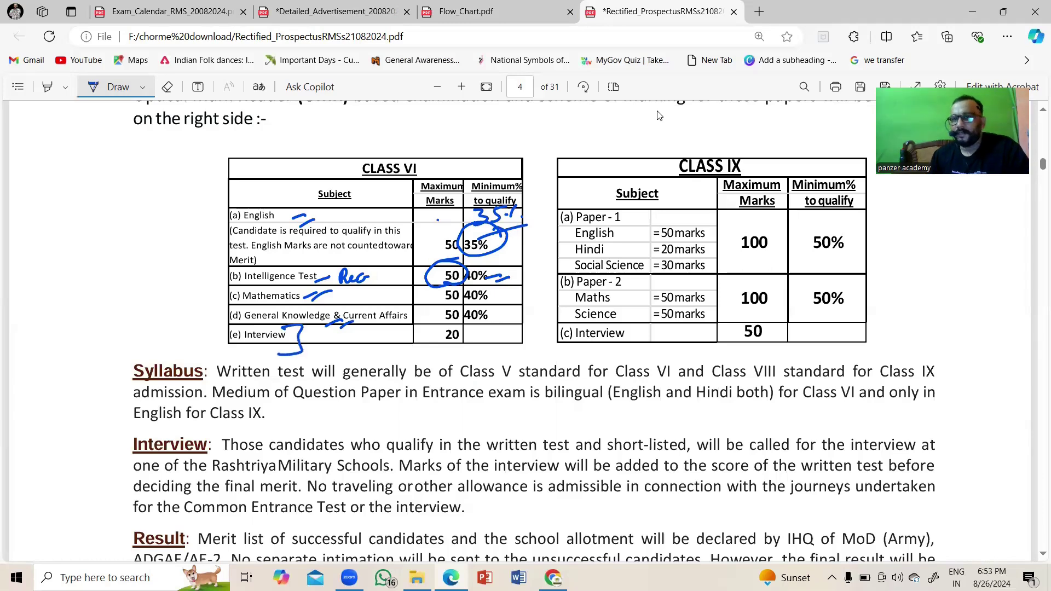
- Ink the Class IX table: subject marks, Paper-1 and Paper-2 100 and 50%, and interview 50 circled
{"action": "left_click_drag", "start_coordinate": [711, 150], "coordinate": [734, 151]}
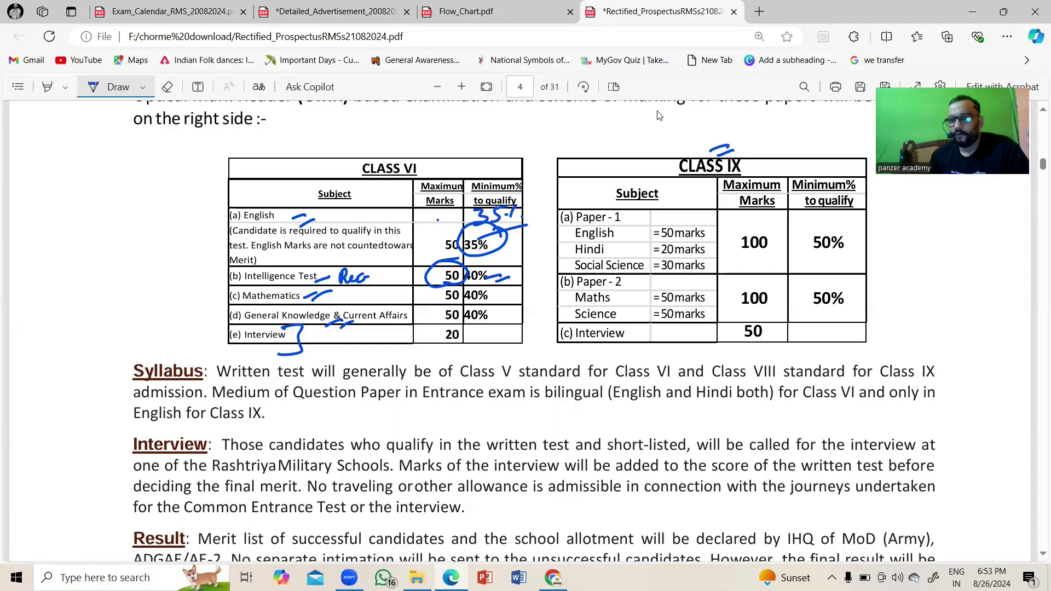
{"action": "mouse_move", "coordinate": [606, 239]}
{"action": "left_mouse_down"}
{"action": "mouse_move", "coordinate": [653, 226]}
{"action": "mouse_move", "coordinate": [681, 233]}
{"action": "mouse_move", "coordinate": [673, 219]}
{"action": "left_mouse_up"}
{"action": "left_click_drag", "start_coordinate": [607, 250], "coordinate": [706, 255]}
{"action": "left_click_drag", "start_coordinate": [616, 277], "coordinate": [635, 270]}
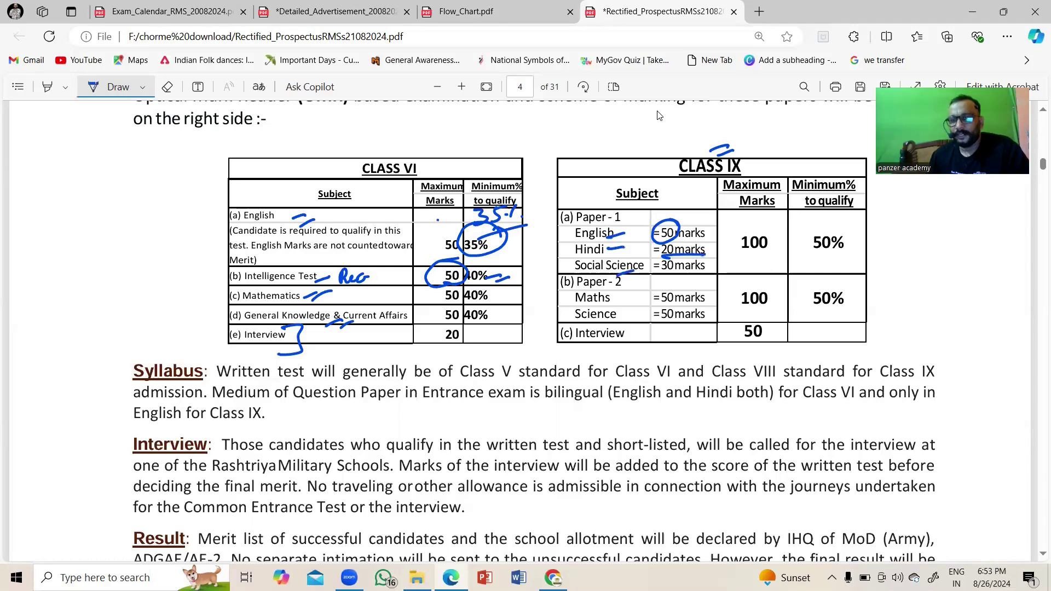
{"action": "mouse_move", "coordinate": [712, 266]}
{"action": "left_mouse_down"}
{"action": "mouse_move", "coordinate": [705, 255]}
{"action": "mouse_move", "coordinate": [690, 280]}
{"action": "mouse_move", "coordinate": [662, 253]}
{"action": "left_mouse_up"}
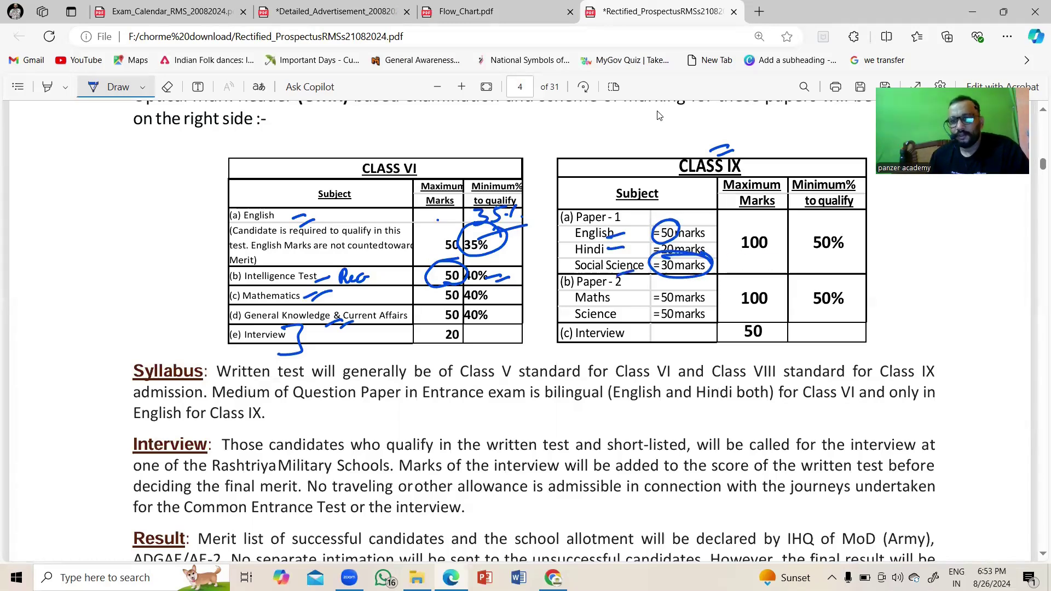
{"action": "mouse_move", "coordinate": [726, 256]}
{"action": "left_mouse_down"}
{"action": "mouse_move", "coordinate": [790, 229]}
{"action": "mouse_move", "coordinate": [719, 250]}
{"action": "left_mouse_up"}
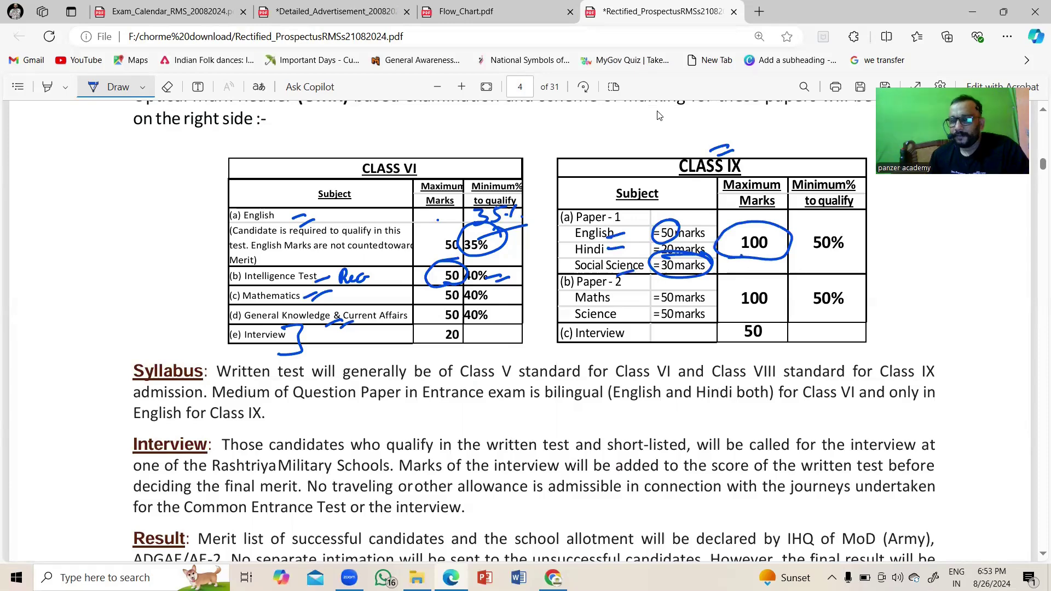
{"action": "mouse_move", "coordinate": [816, 262]}
{"action": "left_mouse_down"}
{"action": "mouse_move", "coordinate": [803, 224]}
{"action": "mouse_move", "coordinate": [792, 257]}
{"action": "left_mouse_up"}
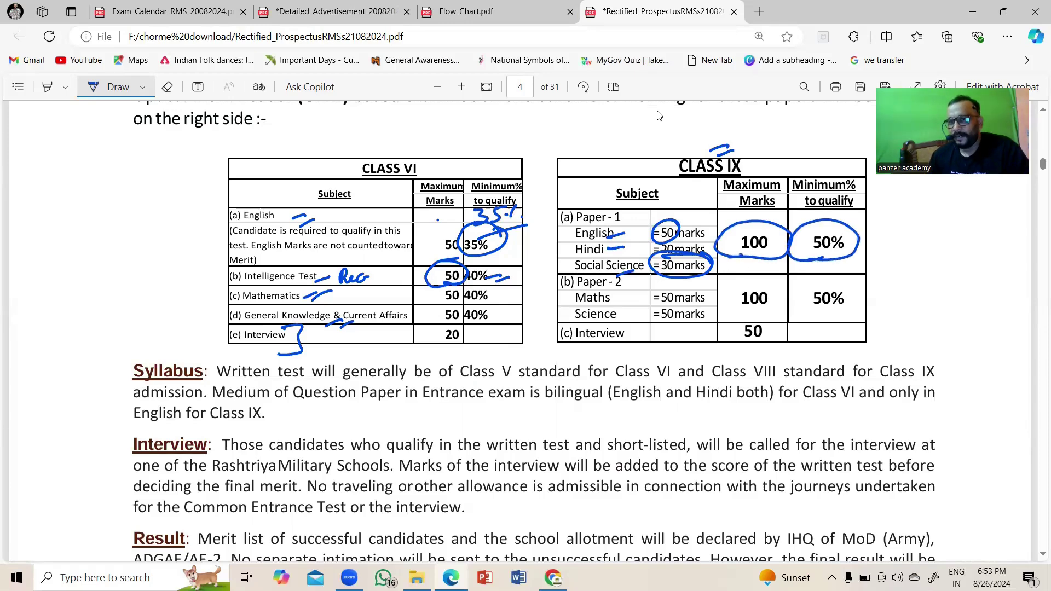
{"action": "mouse_move", "coordinate": [603, 303]}
{"action": "left_mouse_down"}
{"action": "mouse_move", "coordinate": [625, 298]}
{"action": "mouse_move", "coordinate": [628, 316]}
{"action": "mouse_move", "coordinate": [707, 285]}
{"action": "mouse_move", "coordinate": [645, 324]}
{"action": "left_mouse_up"}
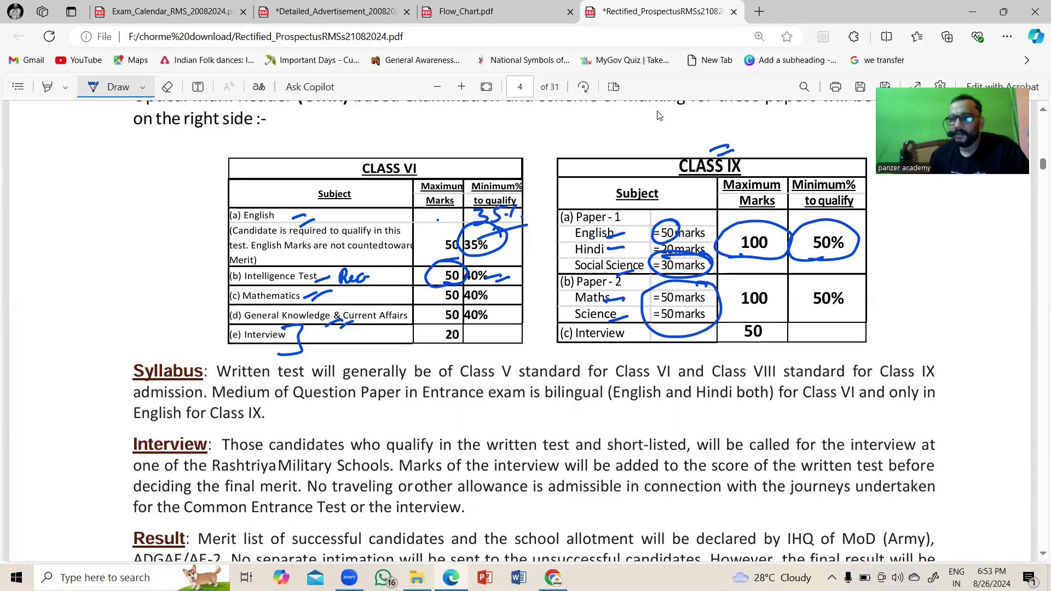
{"action": "mouse_move", "coordinate": [739, 311]}
{"action": "left_mouse_down"}
{"action": "mouse_move", "coordinate": [750, 310]}
{"action": "mouse_move", "coordinate": [734, 279]}
{"action": "mouse_move", "coordinate": [741, 311]}
{"action": "left_mouse_up"}
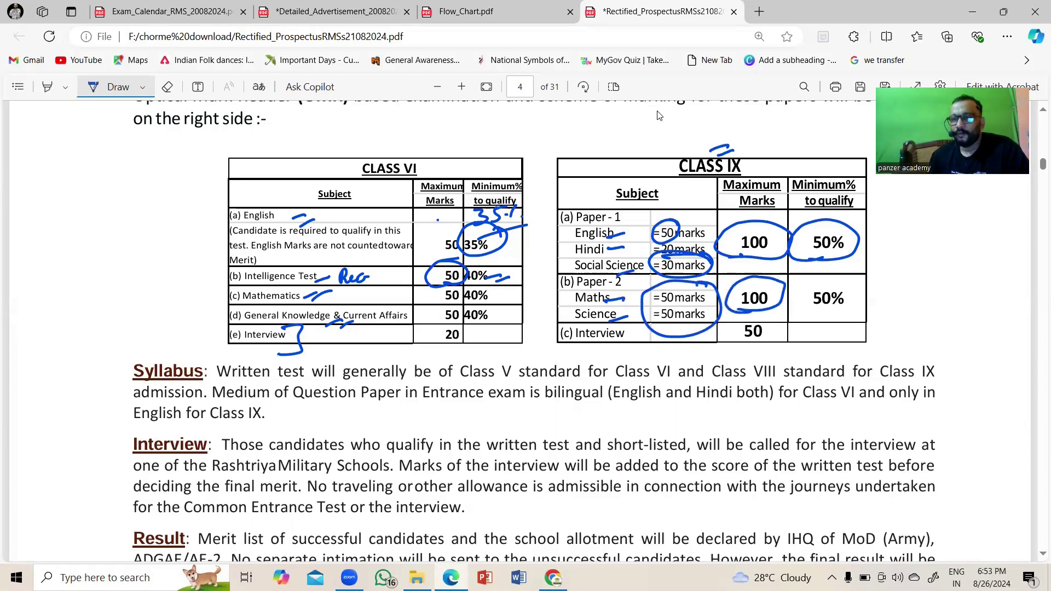
{"action": "mouse_move", "coordinate": [807, 287]}
{"action": "left_mouse_down"}
{"action": "mouse_move", "coordinate": [851, 285]}
{"action": "mouse_move", "coordinate": [827, 318]}
{"action": "mouse_move", "coordinate": [843, 281]}
{"action": "mouse_move", "coordinate": [869, 312]}
{"action": "left_mouse_up"}
{"action": "left_click", "coordinate": [890, 308]}
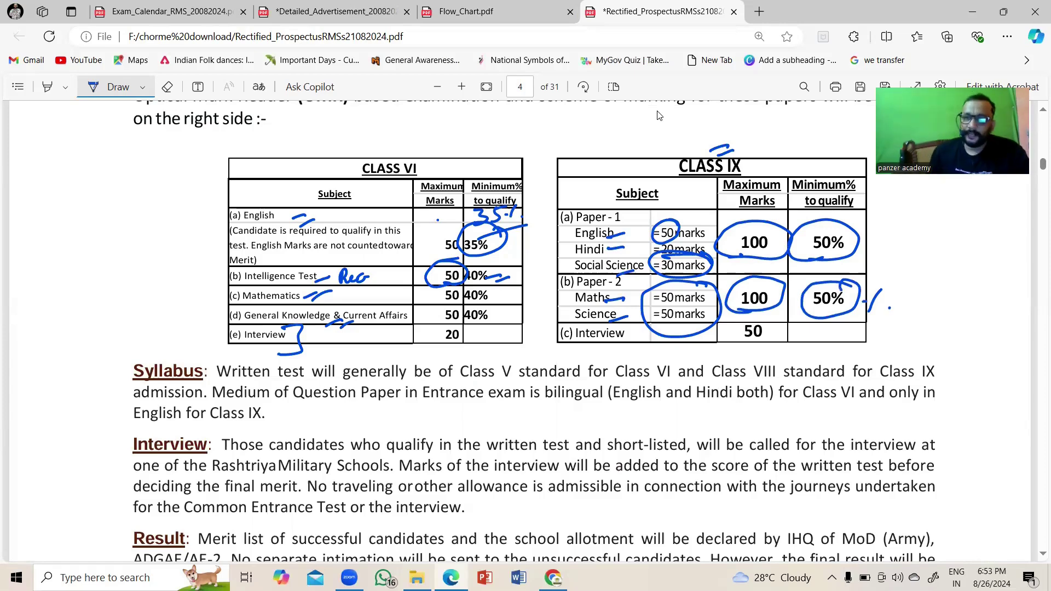
{"action": "mouse_move", "coordinate": [773, 328]}
{"action": "left_mouse_down"}
{"action": "mouse_move", "coordinate": [748, 318]}
{"action": "mouse_move", "coordinate": [726, 338]}
{"action": "mouse_move", "coordinate": [778, 327]}
{"action": "left_mouse_up"}
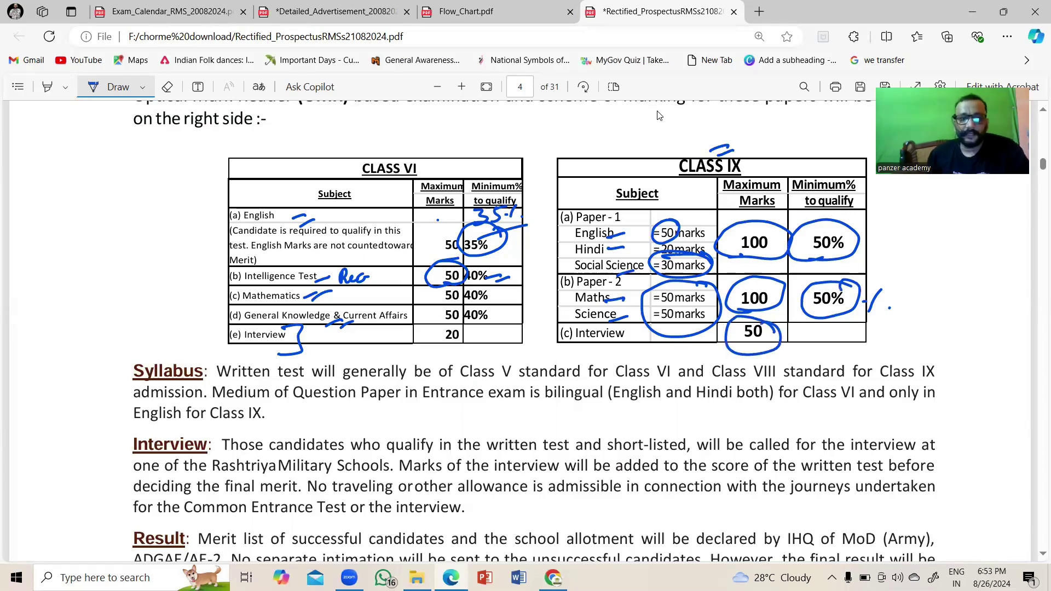
{"action": "scroll", "coordinate": [660, 109], "scroll_direction": "down", "scroll_amount": 2}
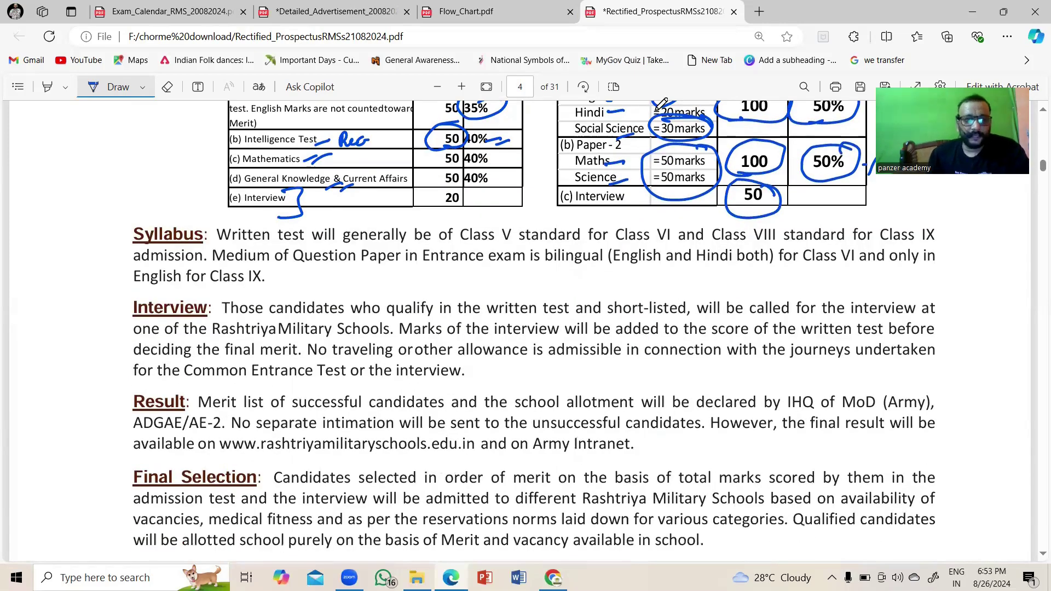
{"action": "left_click_drag", "start_coordinate": [134, 246], "coordinate": [157, 247]}
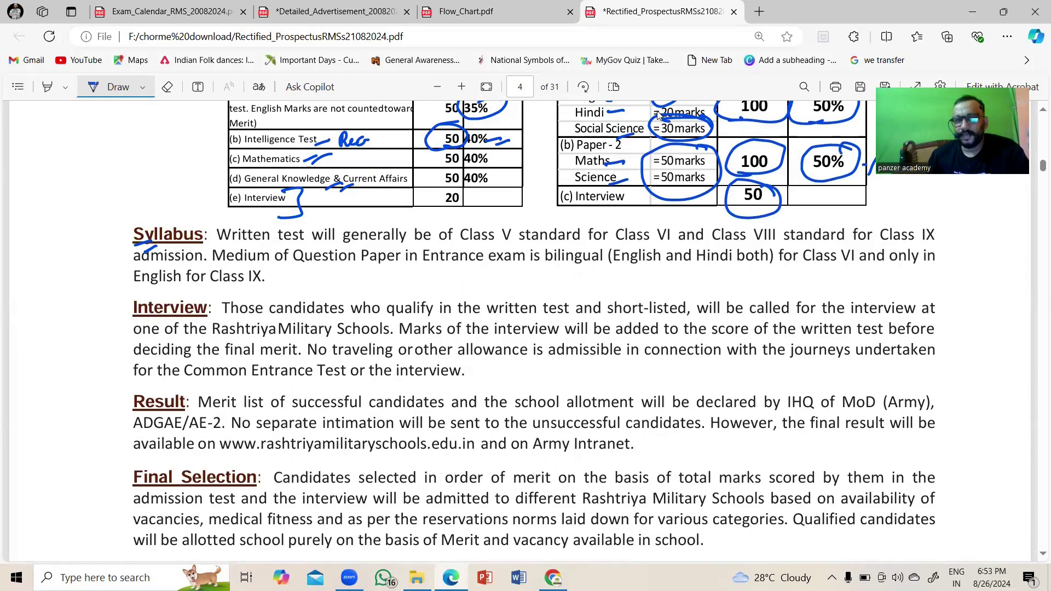
{"action": "scroll", "coordinate": [659, 113], "scroll_direction": "down", "scroll_amount": 1}
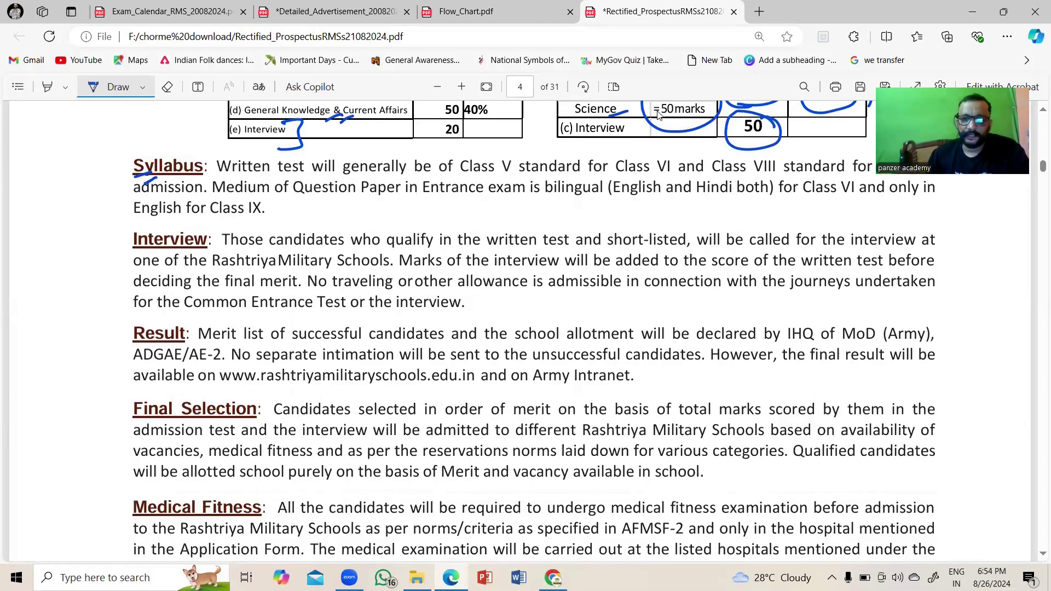
{"action": "scroll", "coordinate": [659, 113], "scroll_direction": "down", "scroll_amount": 1}
{"action": "scroll", "coordinate": [659, 114], "scroll_direction": "down", "scroll_amount": 10}
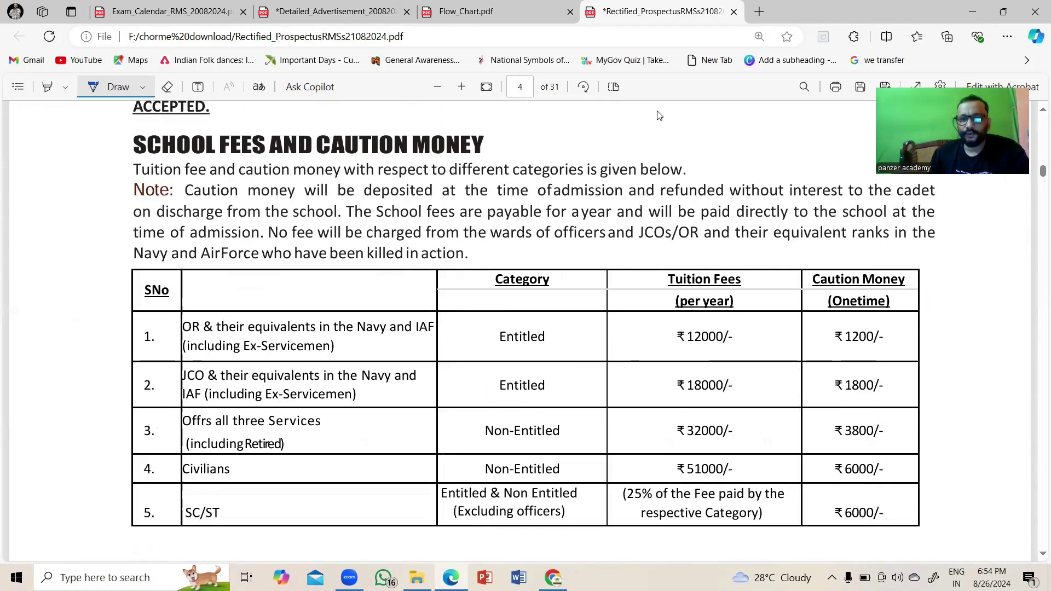
{"action": "mouse_move", "coordinate": [926, 247]}
{"action": "left_mouse_down"}
{"action": "mouse_move", "coordinate": [968, 442]}
{"action": "mouse_move", "coordinate": [893, 534]}
{"action": "left_mouse_up"}
{"action": "scroll", "coordinate": [671, 95], "scroll_direction": "down", "scroll_amount": 5}
{"action": "scroll", "coordinate": [670, 94], "scroll_direction": "down", "scroll_amount": 7}
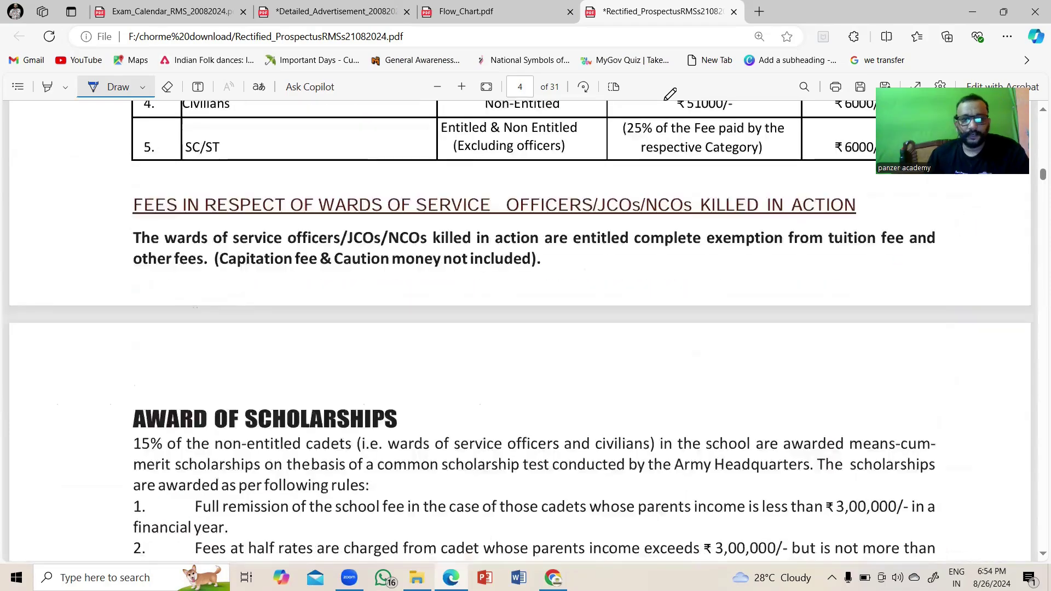
{"action": "scroll", "coordinate": [670, 94], "scroll_direction": "down", "scroll_amount": 4}
{"action": "scroll", "coordinate": [670, 95], "scroll_direction": "up", "scroll_amount": 2}
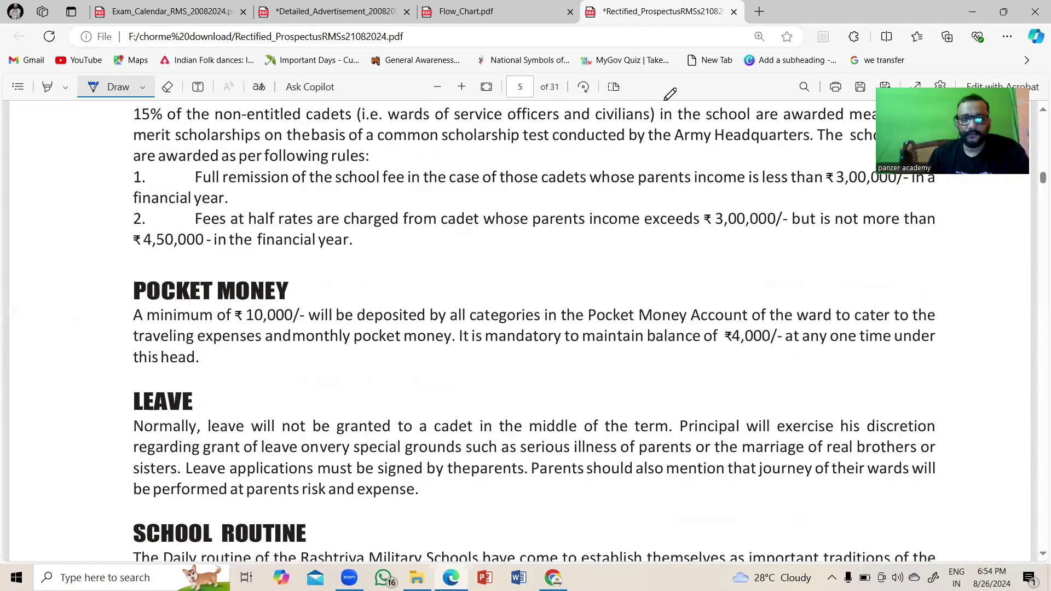
{"action": "scroll", "coordinate": [670, 94], "scroll_direction": "down", "scroll_amount": 4}
{"action": "scroll", "coordinate": [670, 94], "scroll_direction": "down", "scroll_amount": 9}
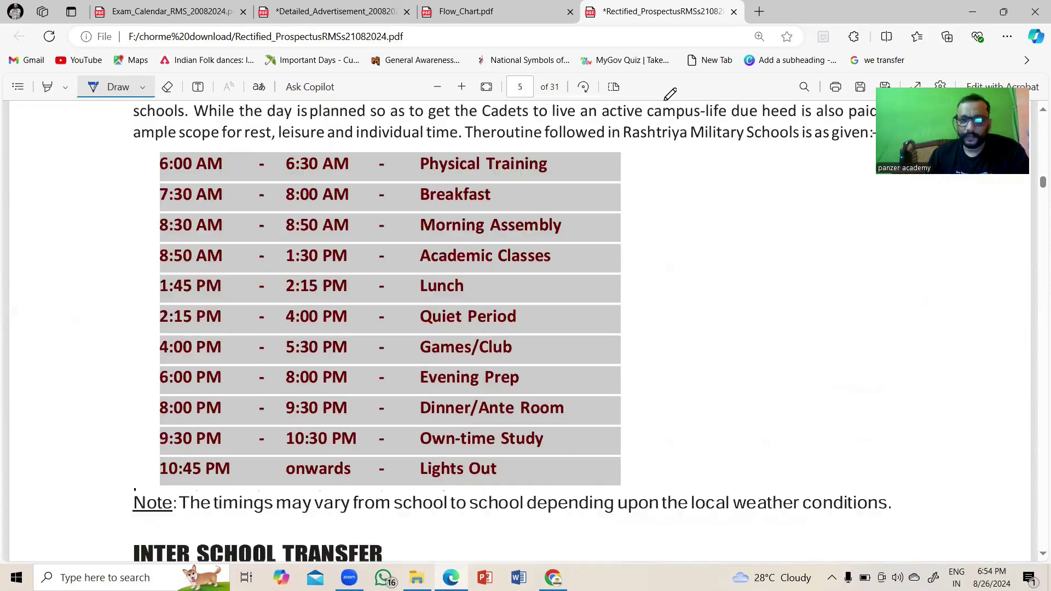
{"action": "scroll", "coordinate": [670, 94], "scroll_direction": "up", "scroll_amount": 1}
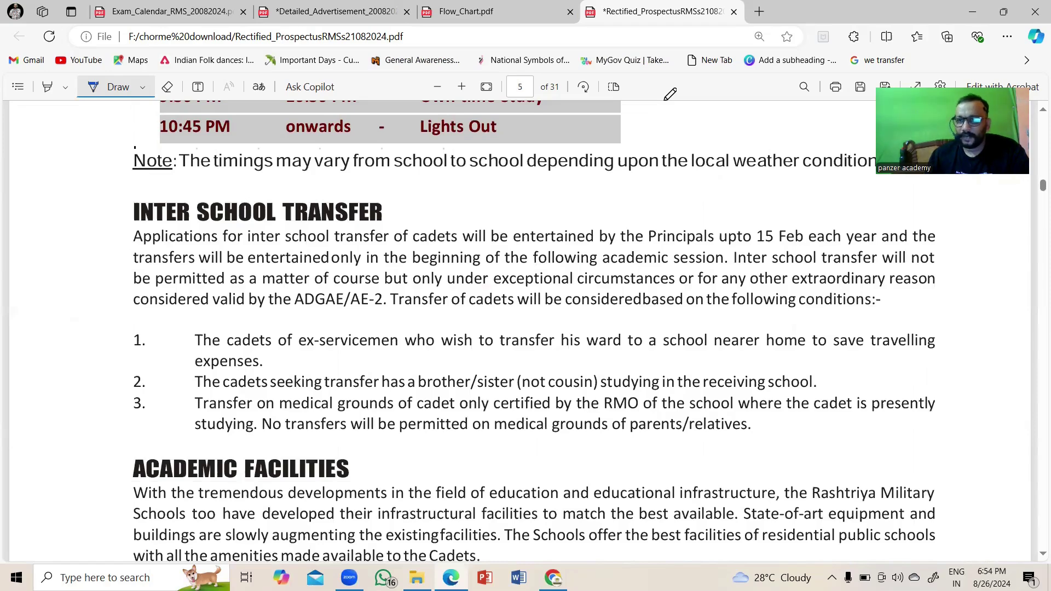
{"action": "scroll", "coordinate": [671, 94], "scroll_direction": "down", "scroll_amount": 1}
{"action": "scroll", "coordinate": [671, 94], "scroll_direction": "down", "scroll_amount": 5}
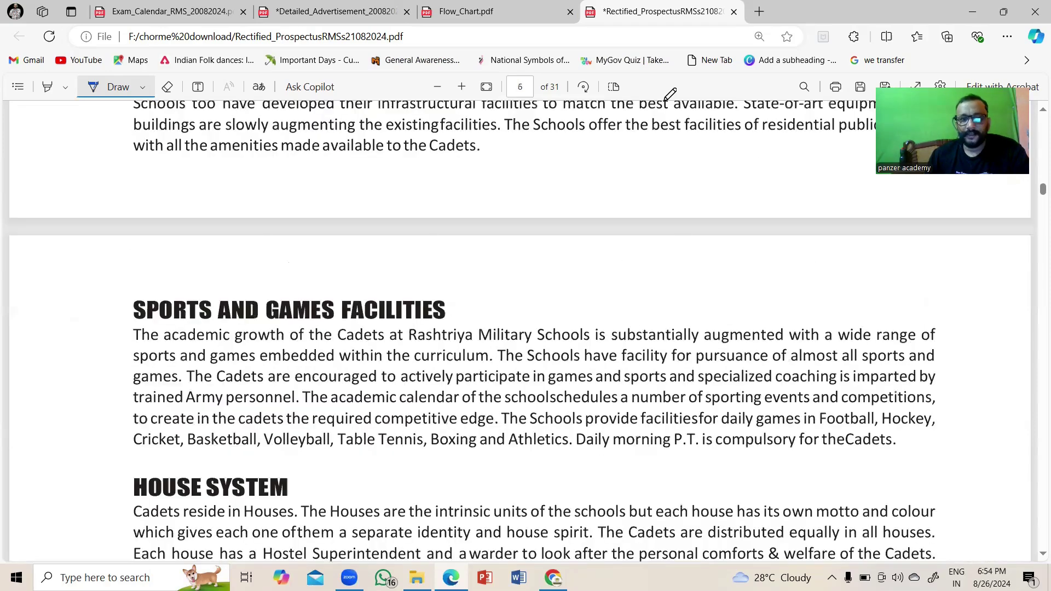
{"action": "scroll", "coordinate": [670, 94], "scroll_direction": "down", "scroll_amount": 11}
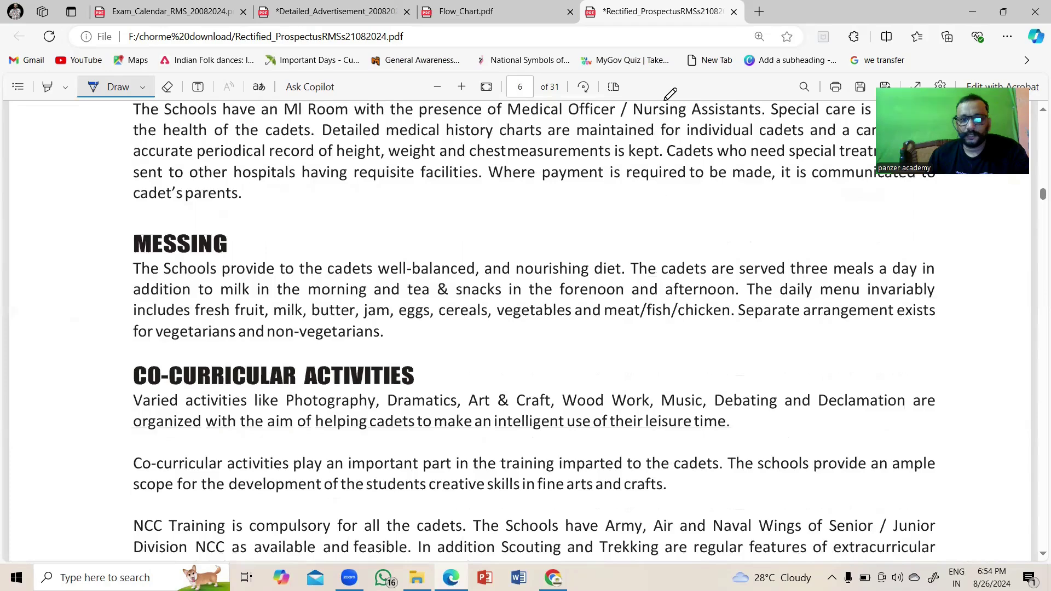
{"action": "scroll", "coordinate": [670, 94], "scroll_direction": "down", "scroll_amount": 12}
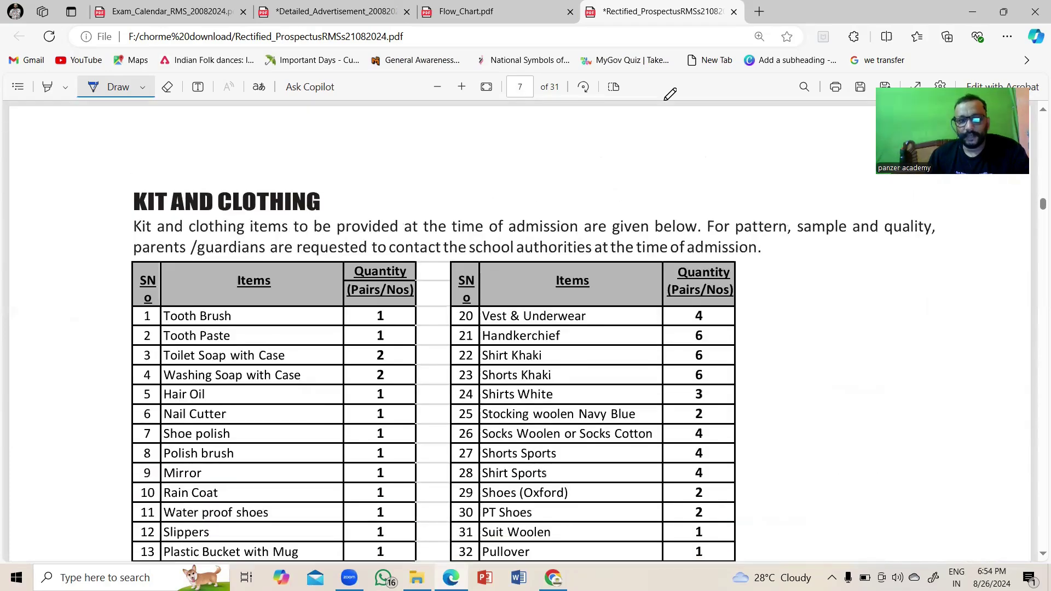
{"action": "scroll", "coordinate": [671, 94], "scroll_direction": "up", "scroll_amount": 2}
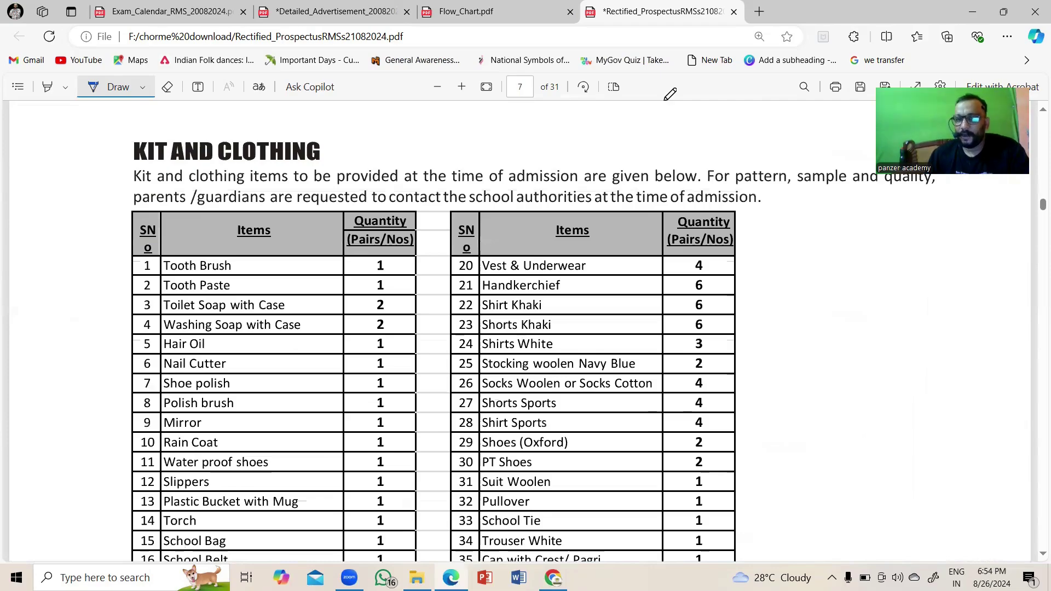
{"action": "scroll", "coordinate": [670, 94], "scroll_direction": "down", "scroll_amount": 12}
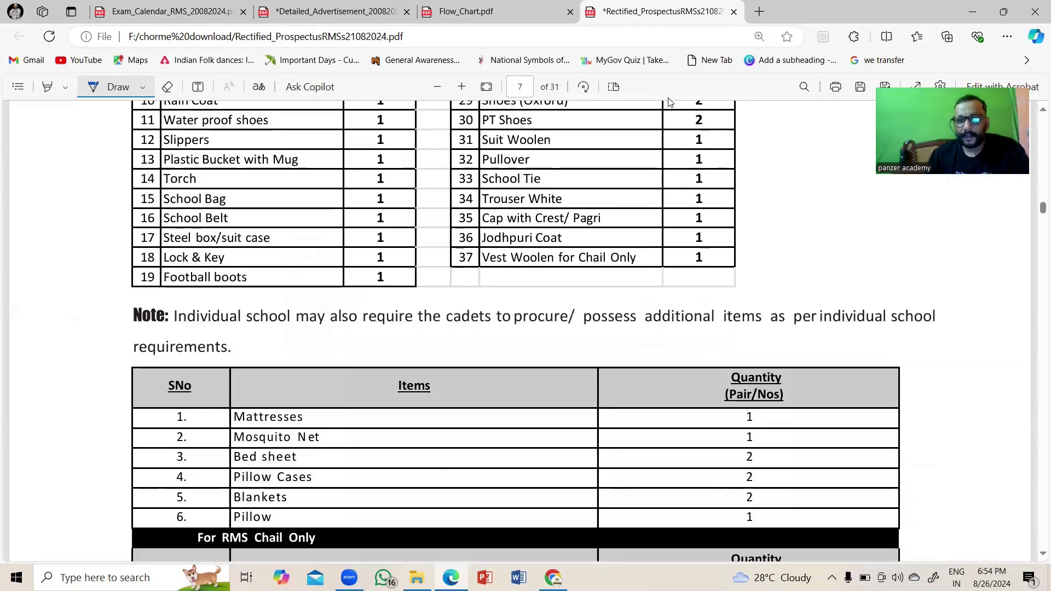
{"action": "scroll", "coordinate": [670, 102], "scroll_direction": "down", "scroll_amount": 11}
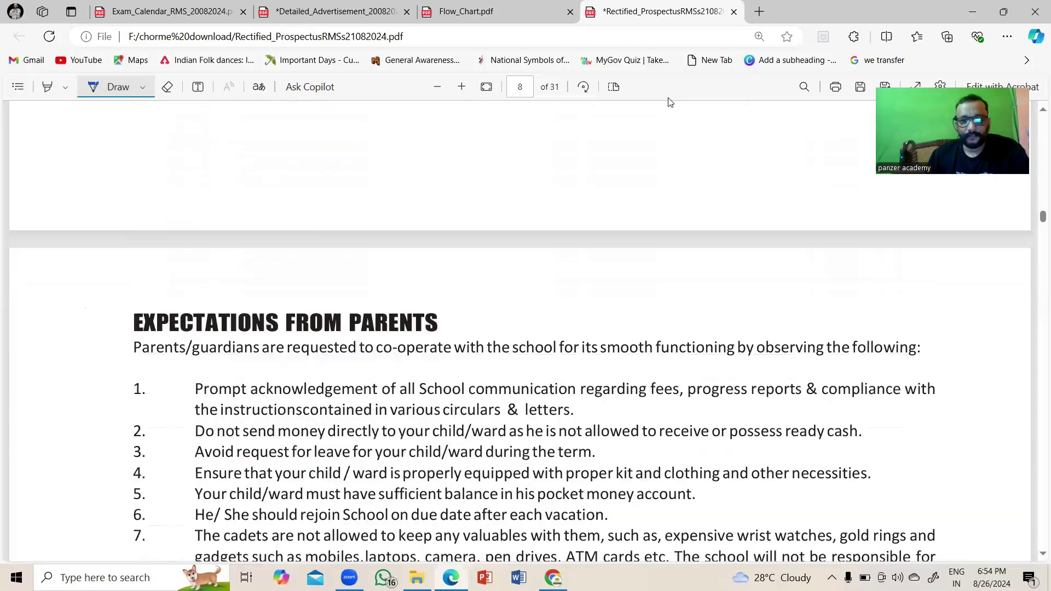
{"action": "scroll", "coordinate": [671, 102], "scroll_direction": "down", "scroll_amount": 4}
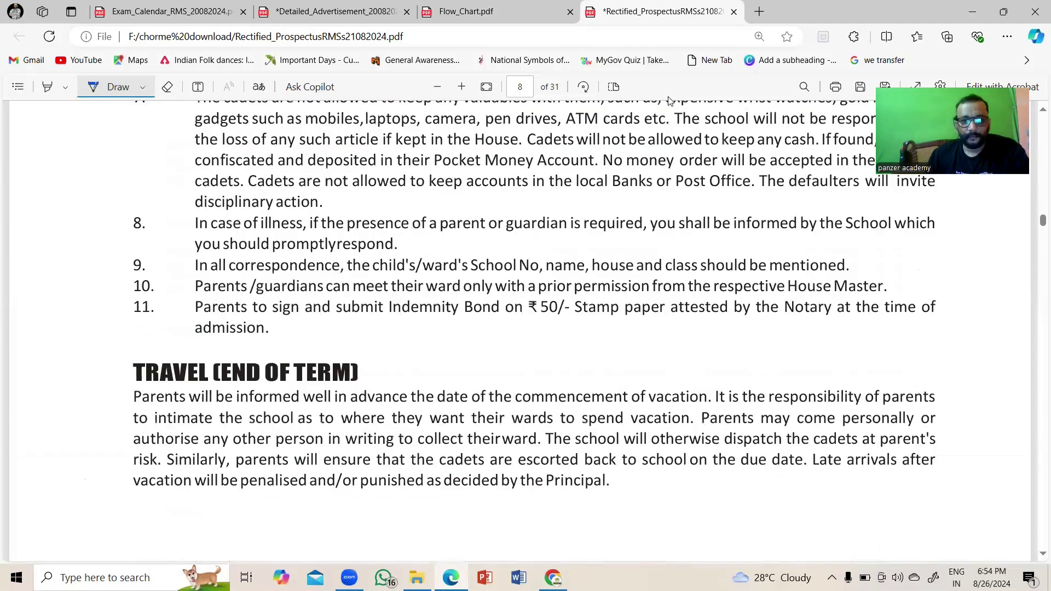
{"action": "scroll", "coordinate": [681, 160], "scroll_direction": "down", "scroll_amount": 9}
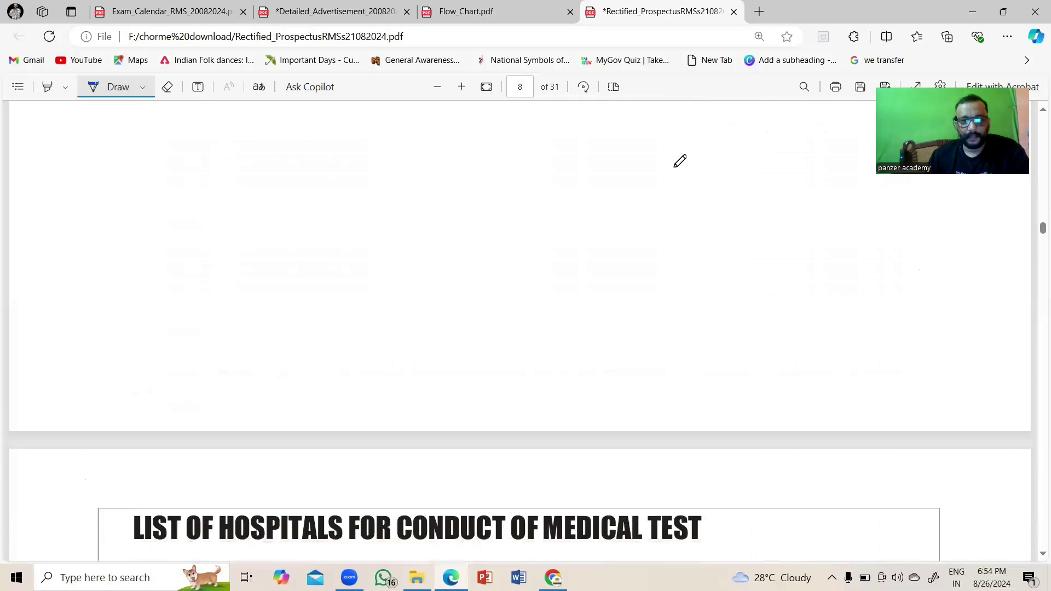
{"action": "scroll", "coordinate": [680, 160], "scroll_direction": "up", "scroll_amount": 2}
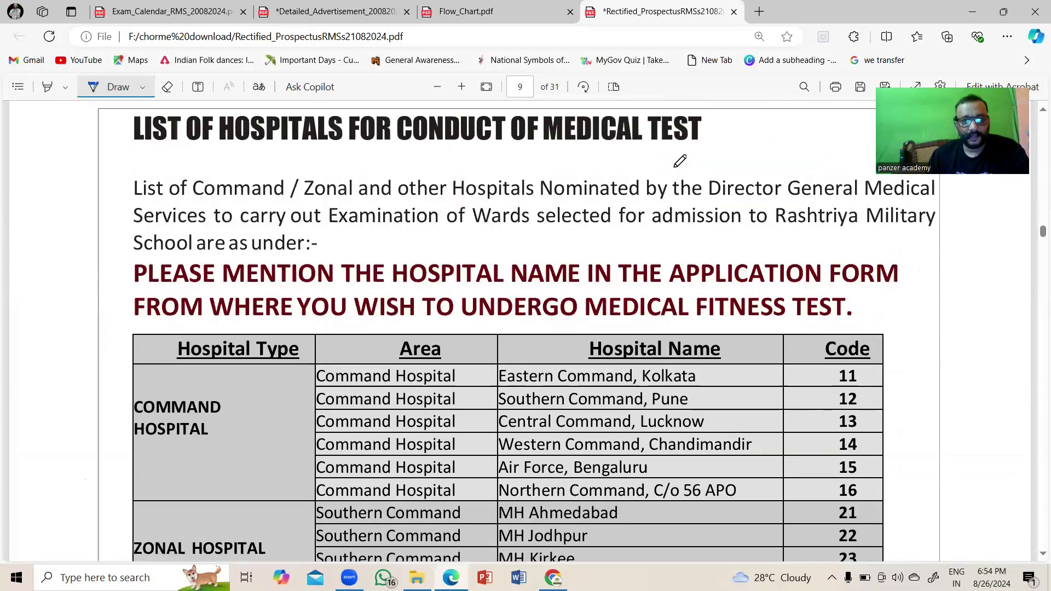
{"action": "scroll", "coordinate": [680, 160], "scroll_direction": "up", "scroll_amount": 1}
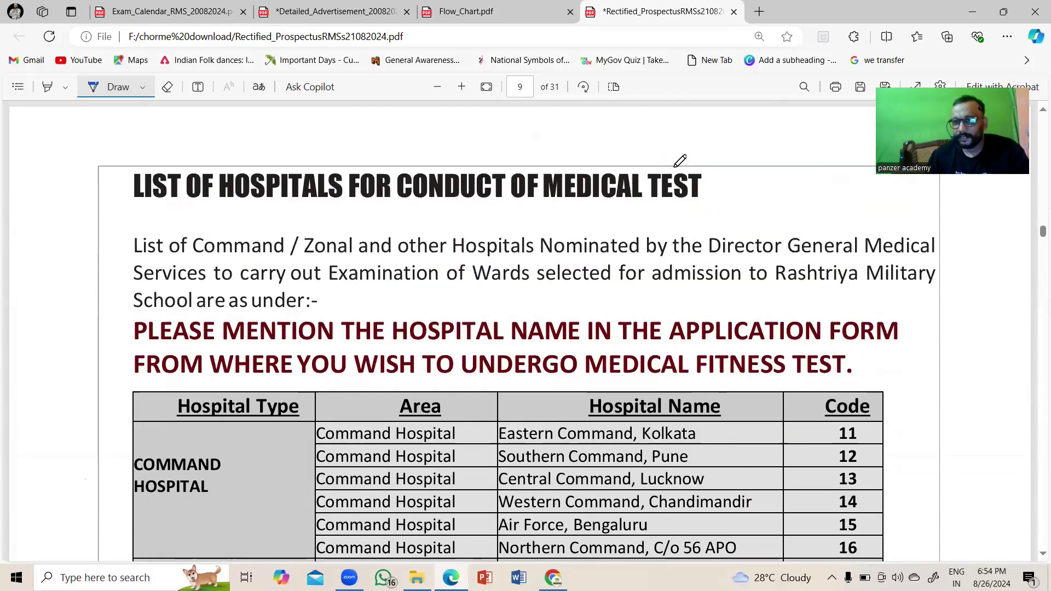
{"action": "scroll", "coordinate": [680, 160], "scroll_direction": "down", "scroll_amount": 5}
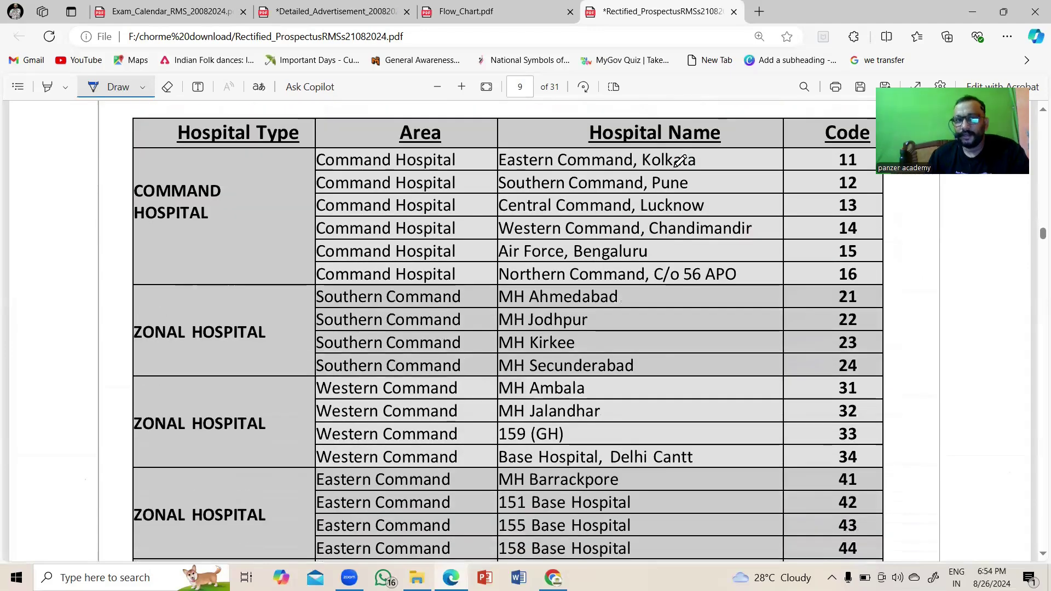
{"action": "scroll", "coordinate": [680, 160], "scroll_direction": "down", "scroll_amount": 4}
{"action": "scroll", "coordinate": [680, 164], "scroll_direction": "down", "scroll_amount": 14}
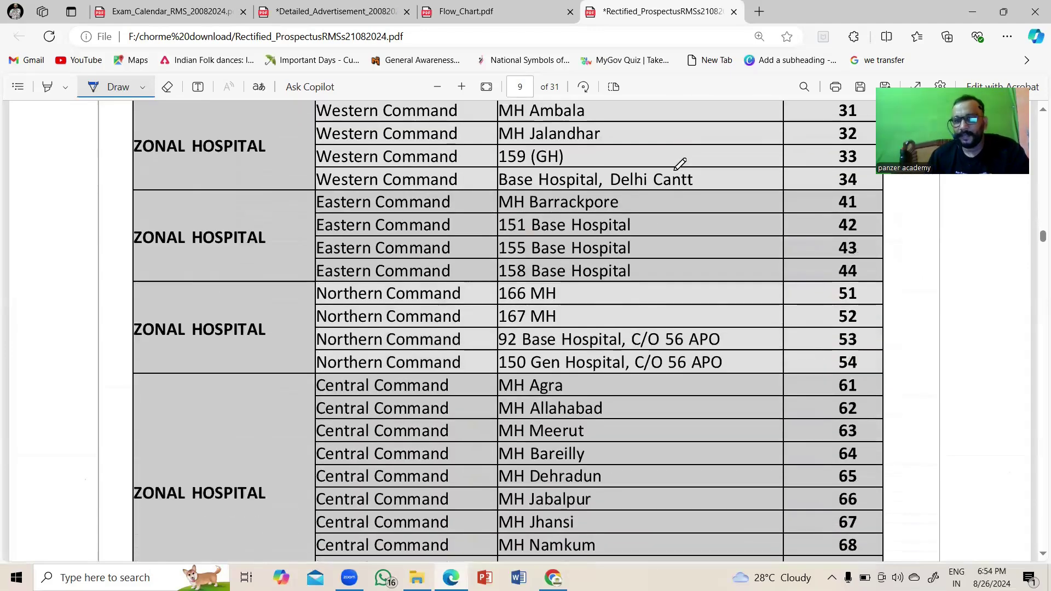
{"action": "scroll", "coordinate": [679, 167], "scroll_direction": "down", "scroll_amount": 9}
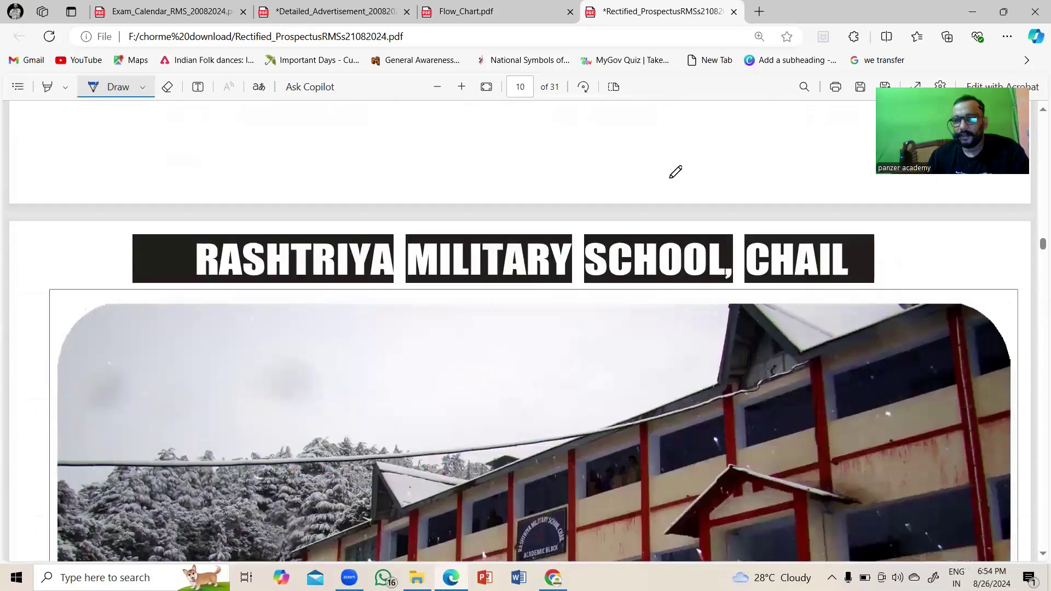
{"action": "scroll", "coordinate": [675, 174], "scroll_direction": "down", "scroll_amount": 10}
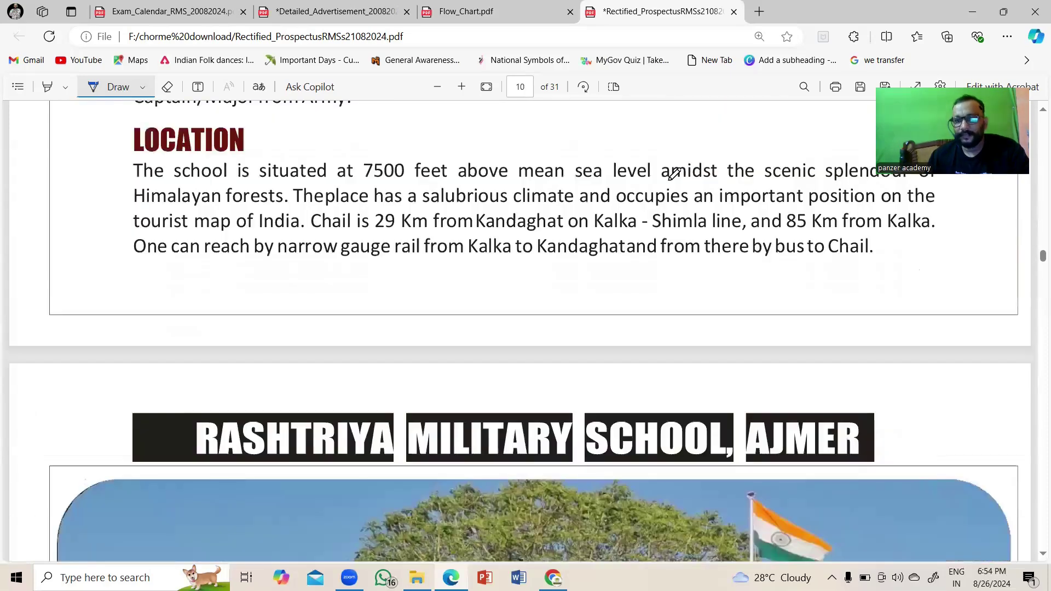
{"action": "scroll", "coordinate": [668, 178], "scroll_direction": "down", "scroll_amount": 10}
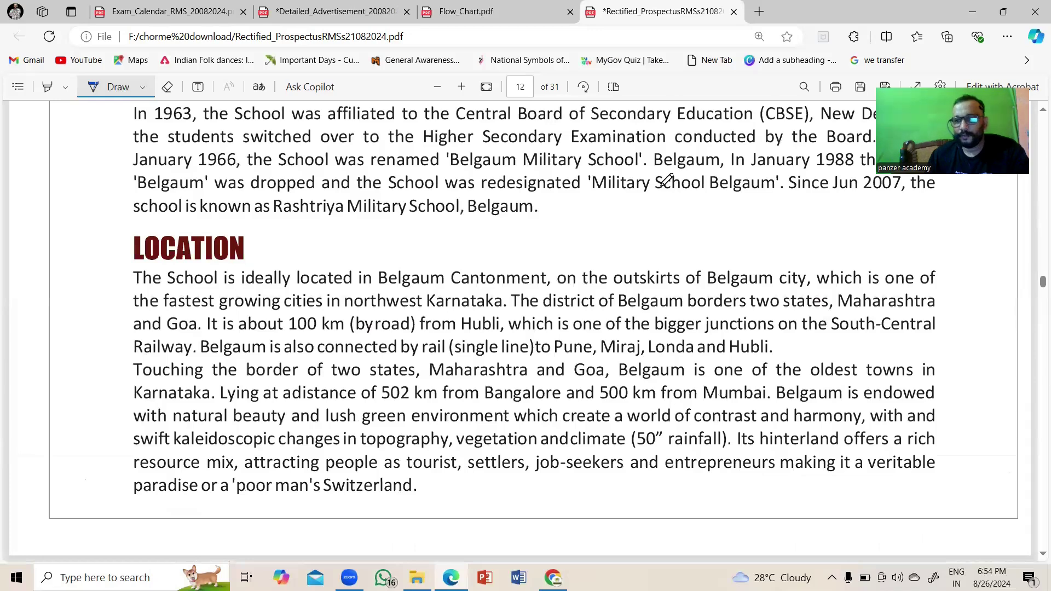
{"action": "scroll", "coordinate": [664, 181], "scroll_direction": "down", "scroll_amount": 10}
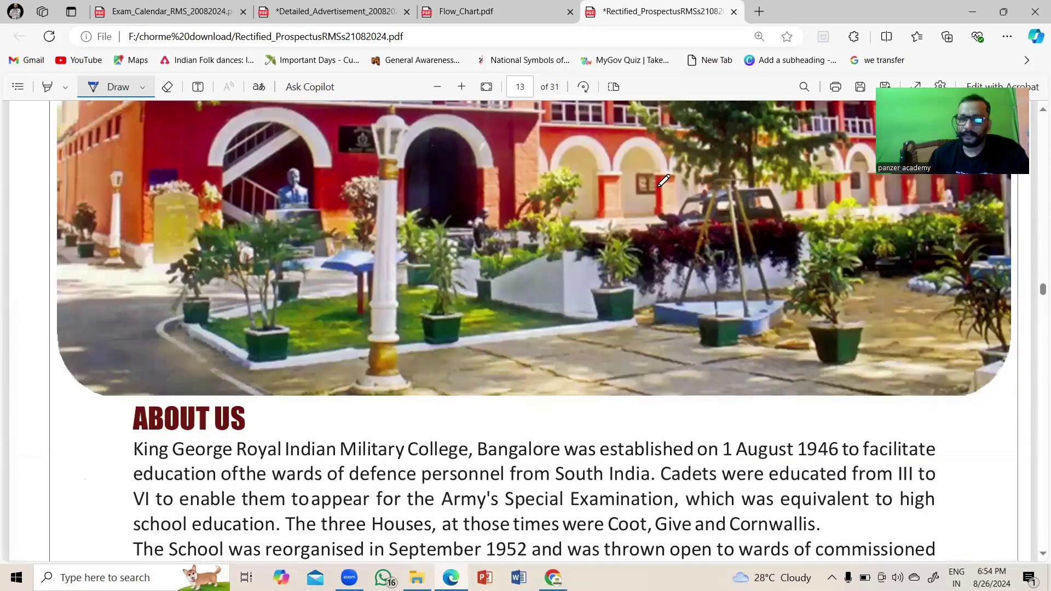
{"action": "scroll", "coordinate": [664, 181], "scroll_direction": "down", "scroll_amount": 15}
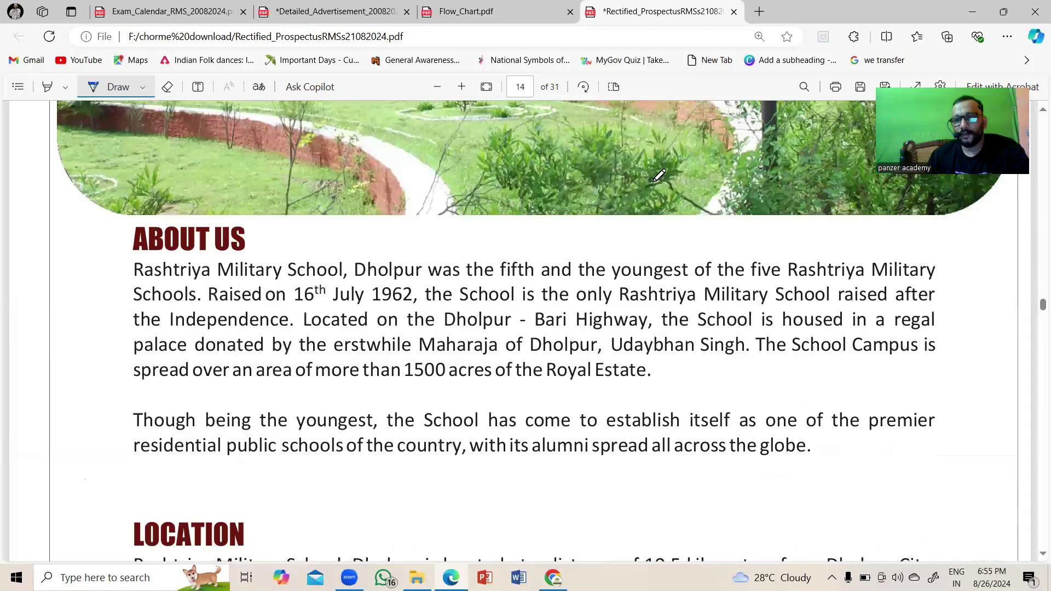
{"action": "scroll", "coordinate": [598, 526], "scroll_direction": "down", "scroll_amount": 8}
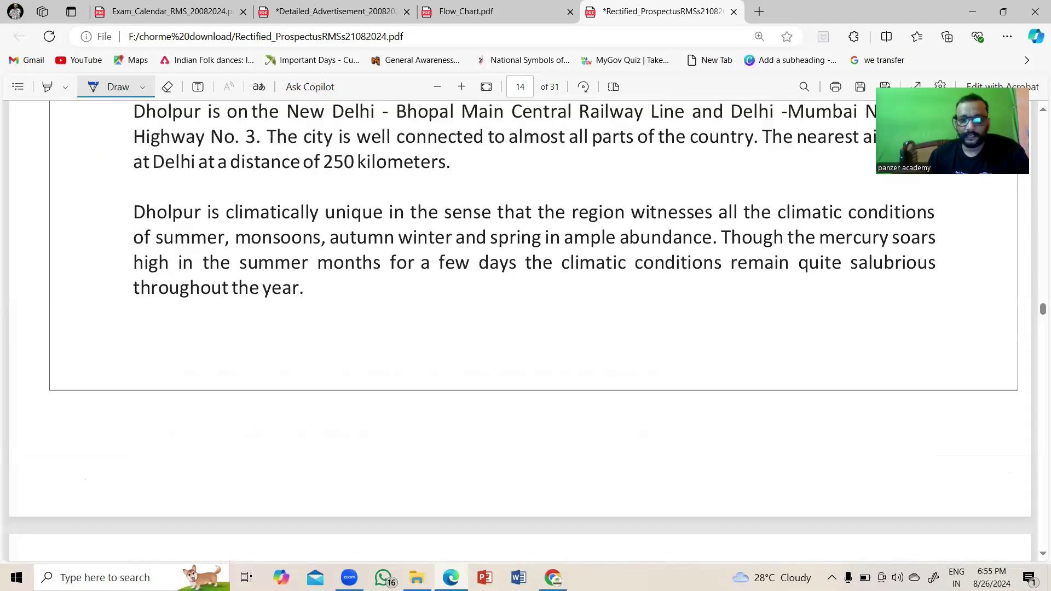
{"action": "key", "text": "alt+Tab"}
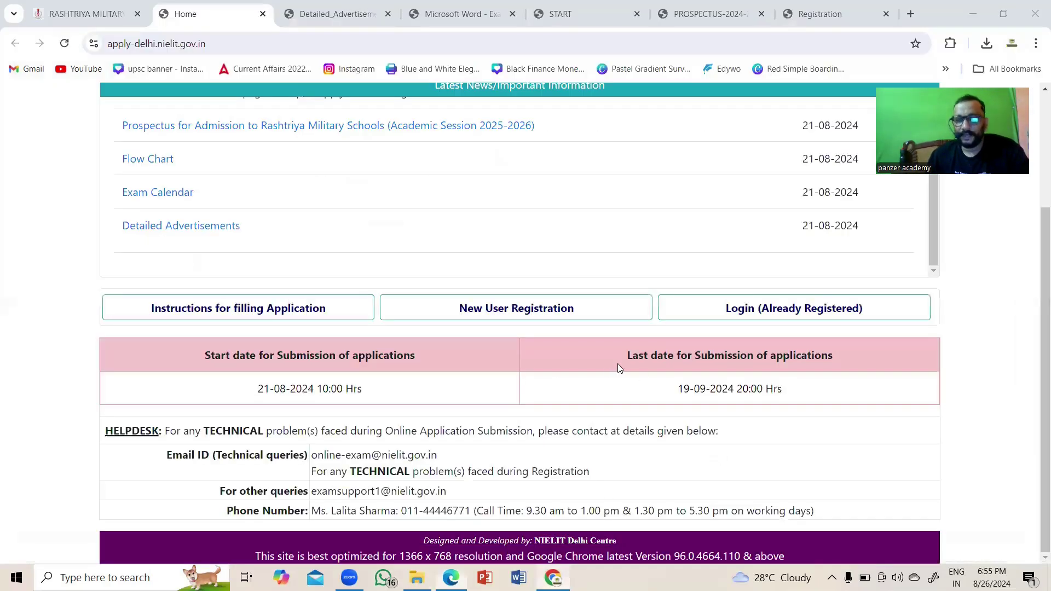
- Scroll the apply-delhi home page and launch New User Registration to reach the Personal Details form
{"action": "scroll", "coordinate": [619, 368], "scroll_direction": "up", "scroll_amount": 3}
{"action": "scroll", "coordinate": [619, 368], "scroll_direction": "down", "scroll_amount": 2}
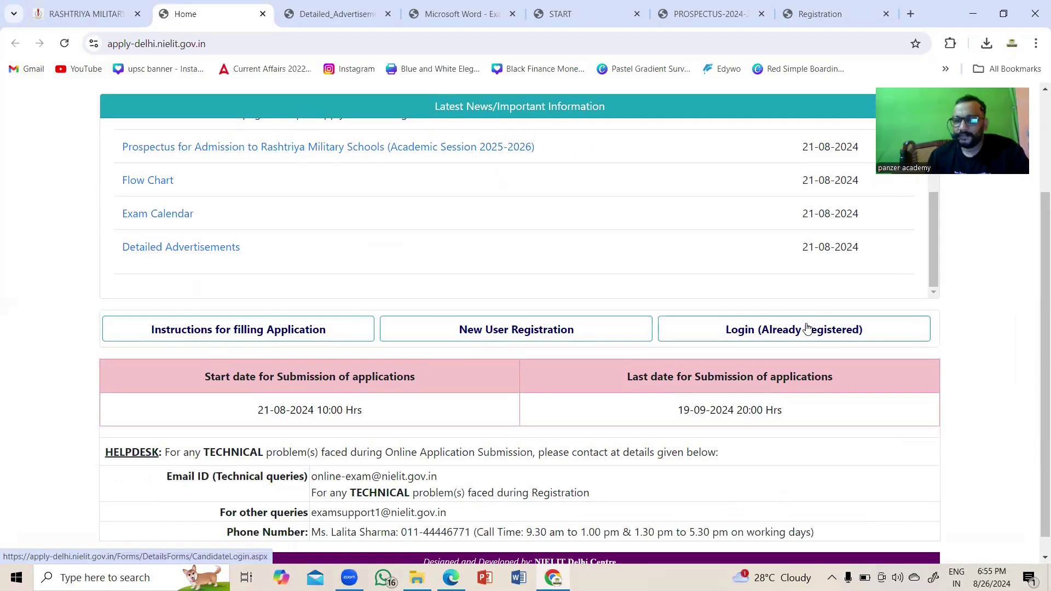
{"action": "scroll", "coordinate": [807, 328], "scroll_direction": "down", "scroll_amount": 1}
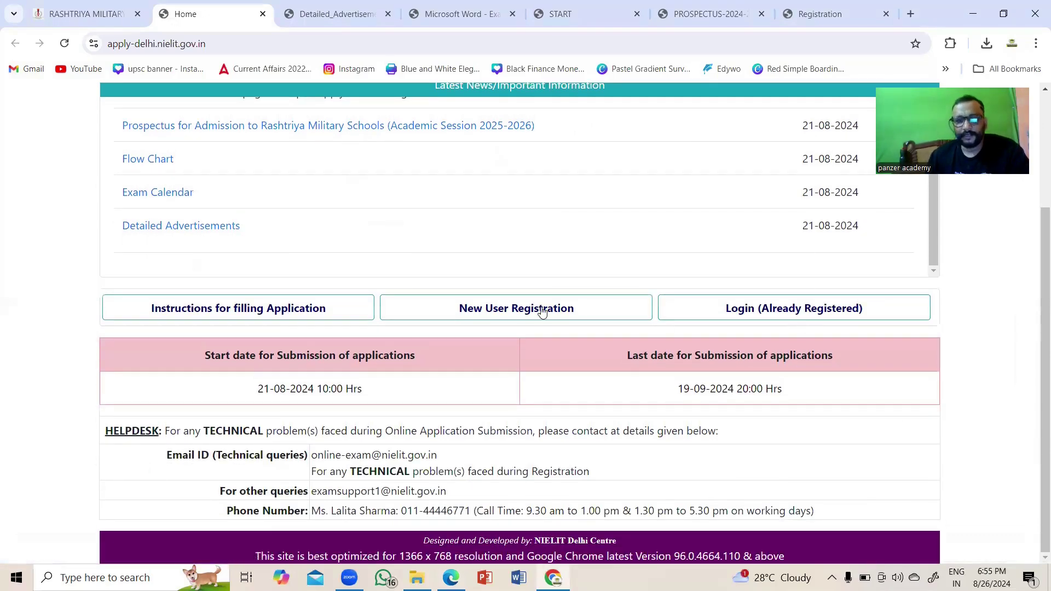
{"action": "left_click", "coordinate": [522, 310]}
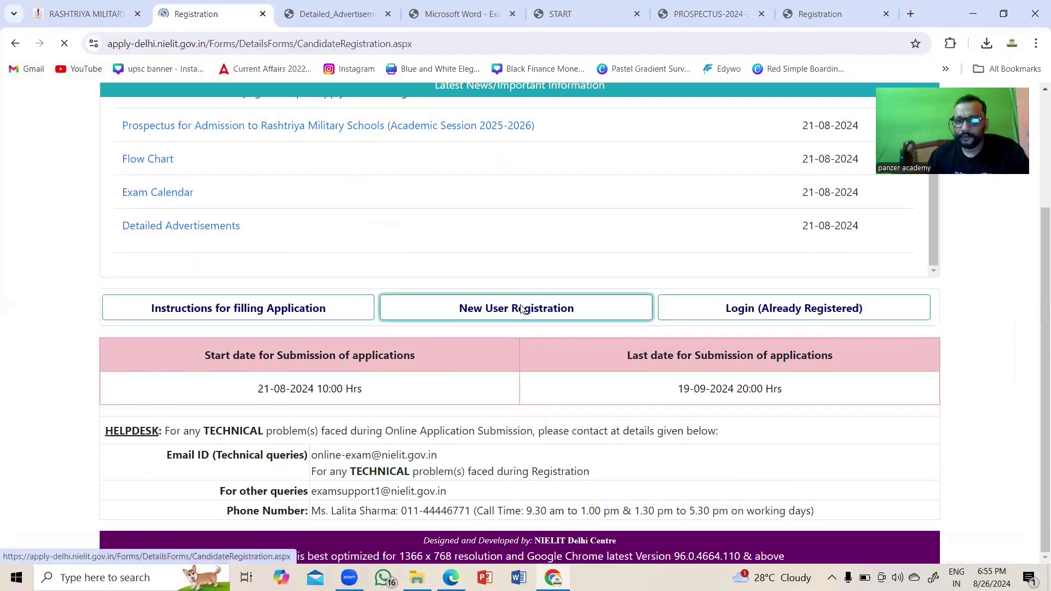
{"action": "scroll", "coordinate": [521, 310], "scroll_direction": "down", "scroll_amount": 1}
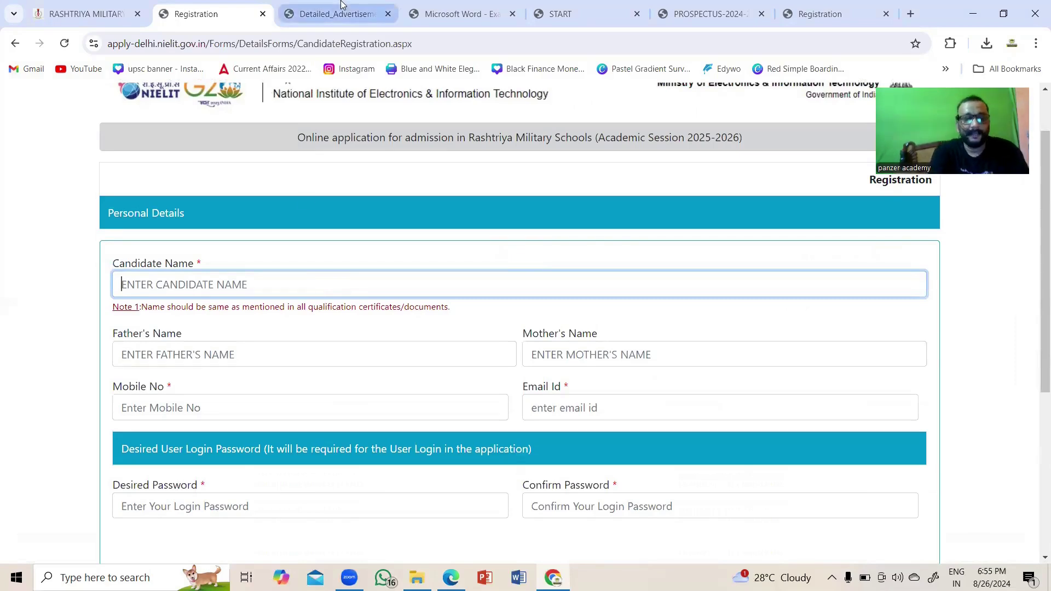
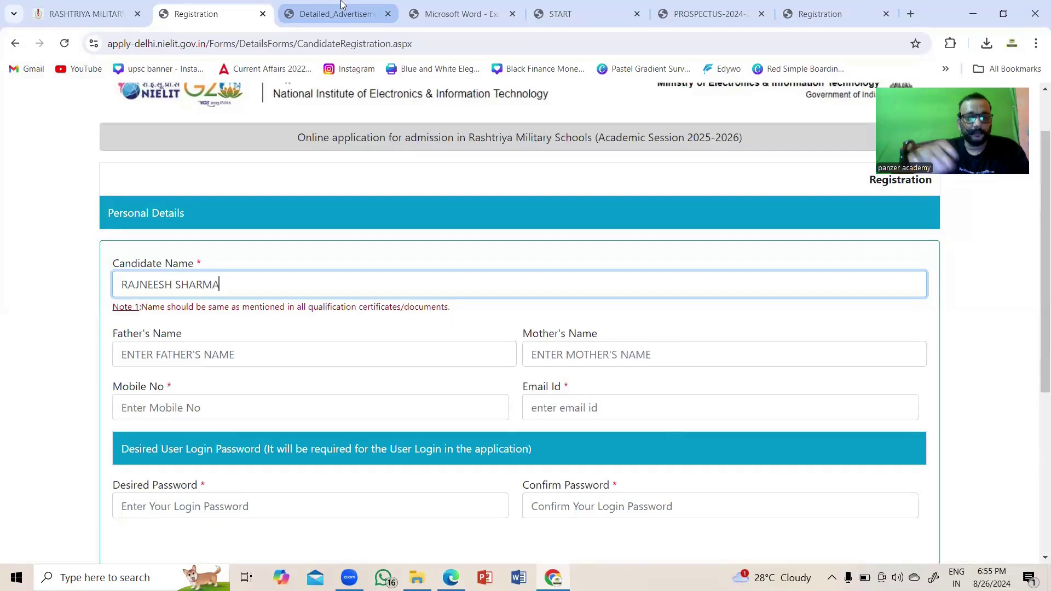
- Enter the candidate's name, father's name and mother's name in Personal Details
{"action": "key", "text": "Tab"}
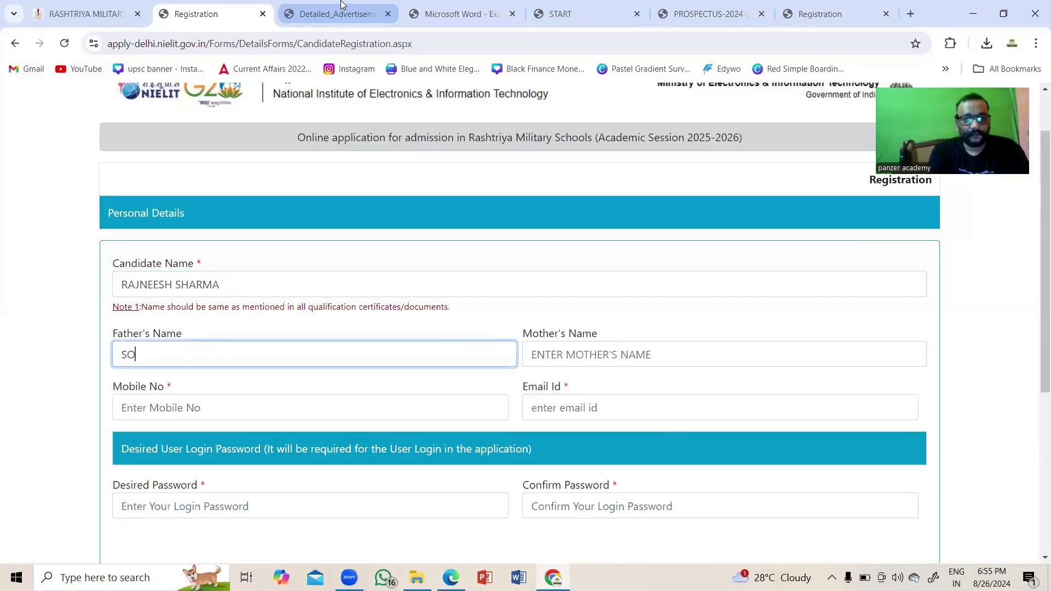
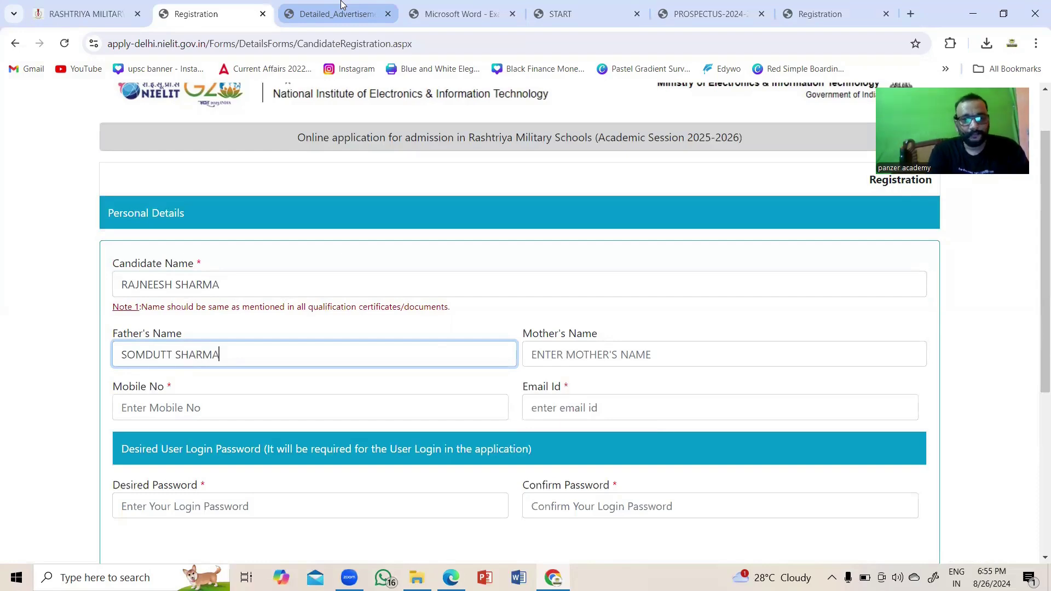
{"action": "key", "text": "Tab"}
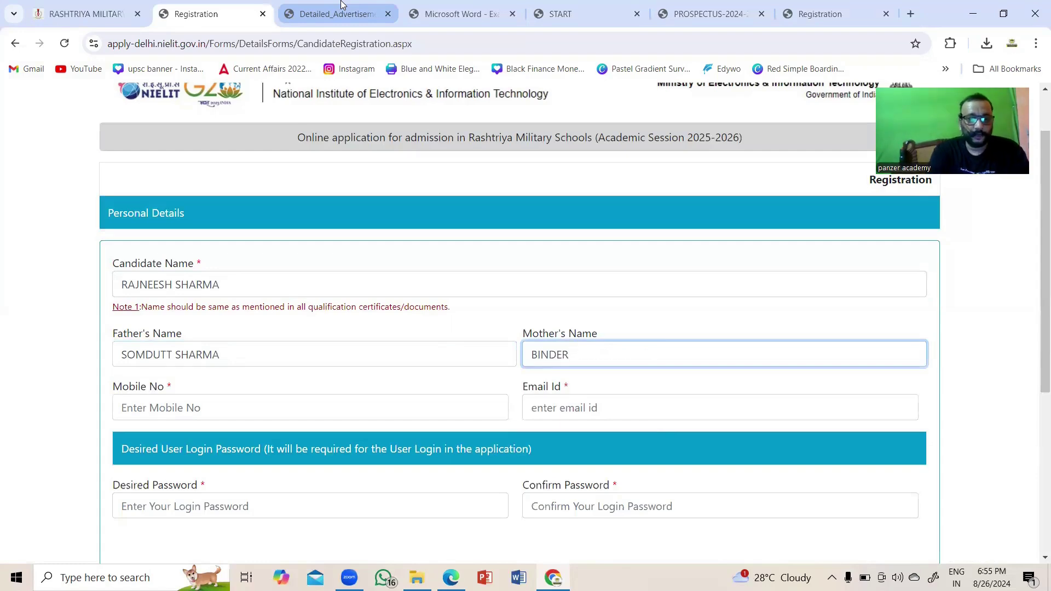
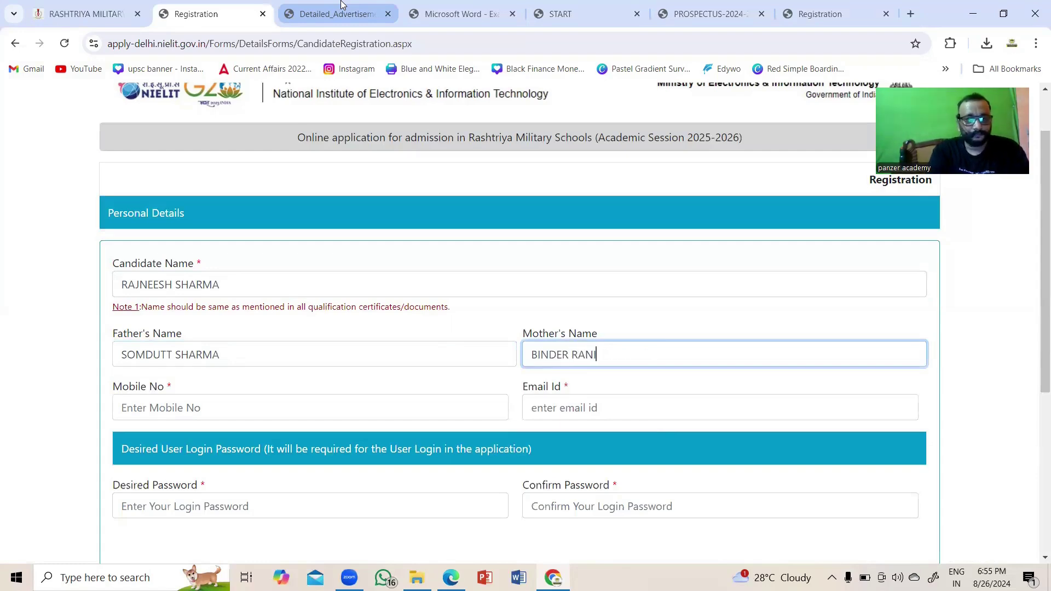
- Fill in the mobile number and choose the saved e-mail address suggestion
{"action": "key", "text": "Tab"}
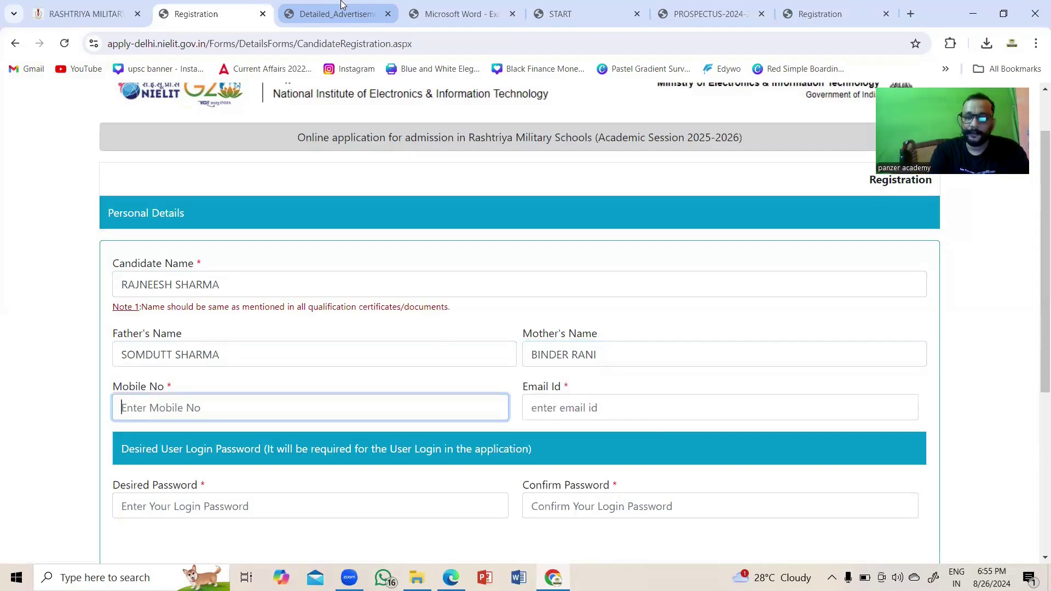
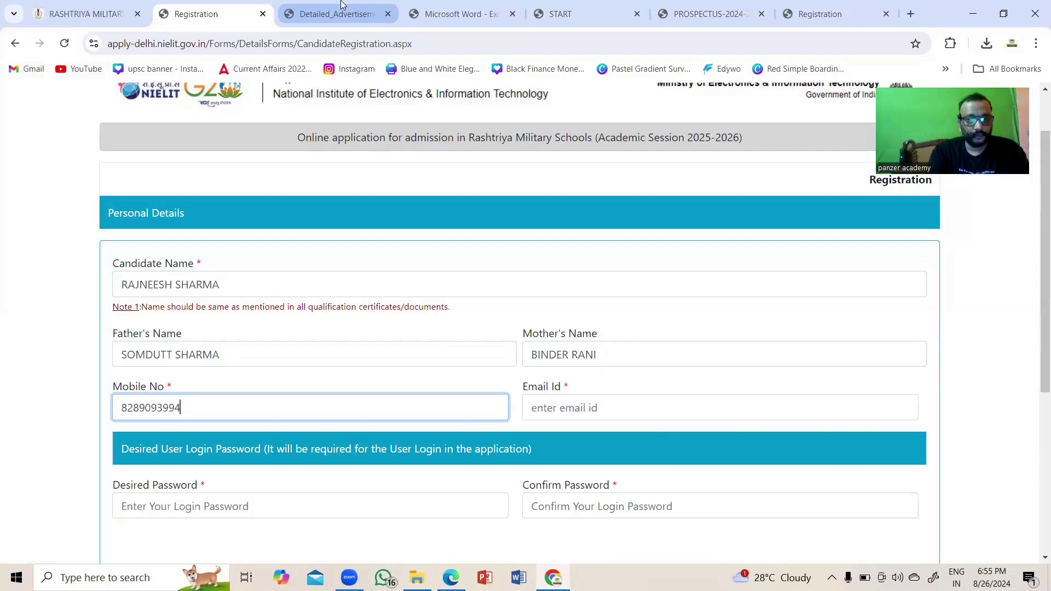
{"action": "key", "text": "Tab"}
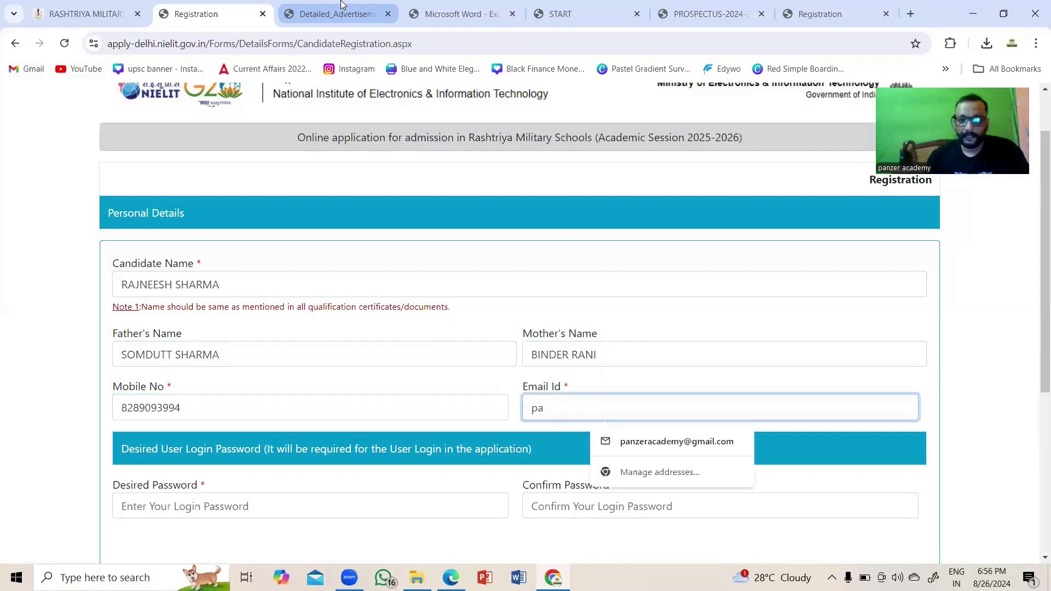
{"action": "left_click", "coordinate": [642, 446]}
{"action": "scroll", "coordinate": [529, 373], "scroll_direction": "down", "scroll_amount": 2}
{"action": "left_click", "coordinate": [282, 373]}
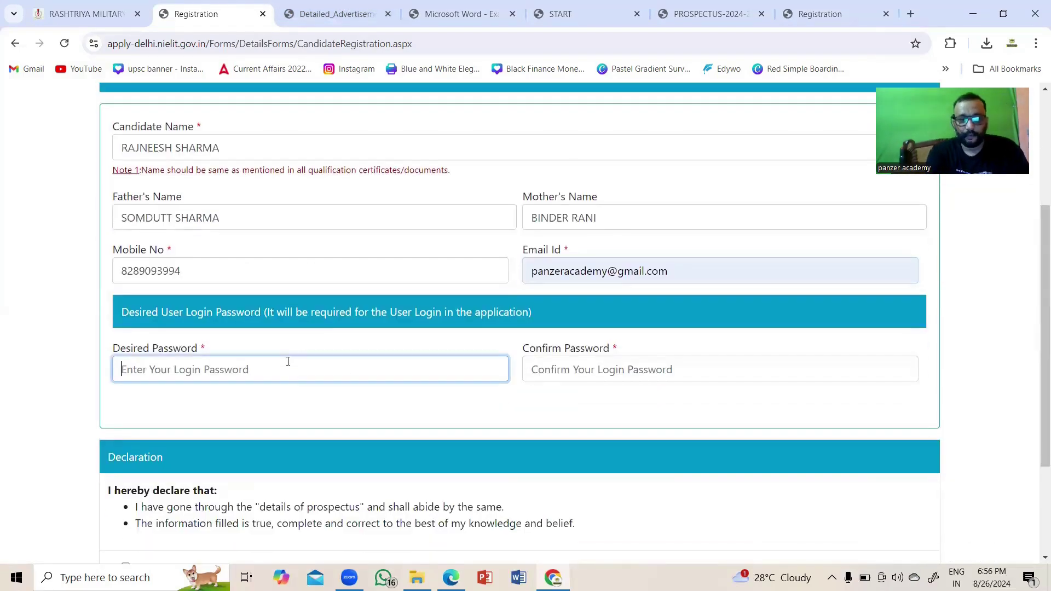
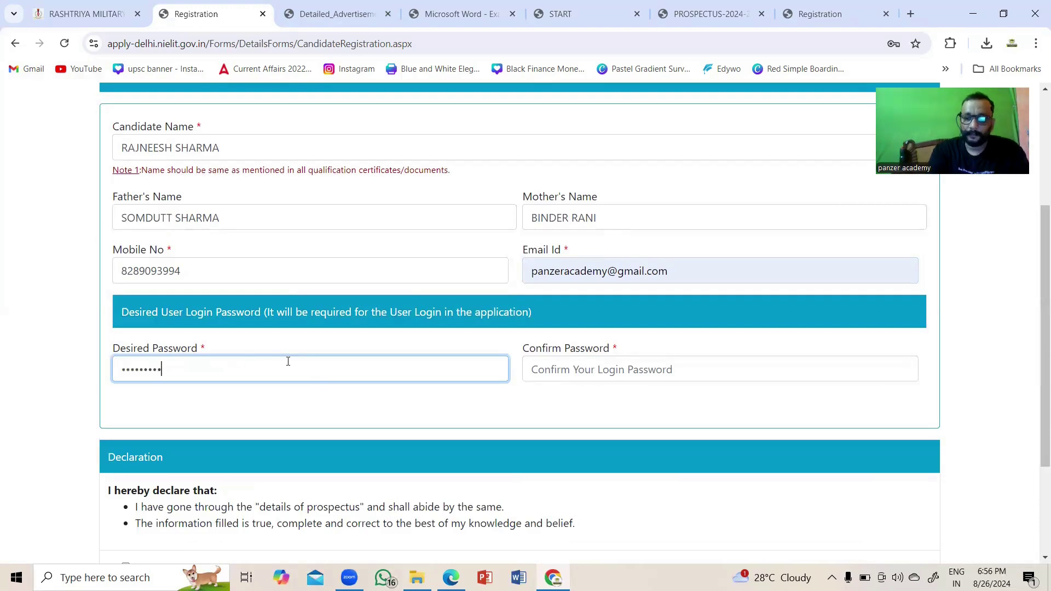
- Enter the account password, repeat it in Confirm Password, and tick the I Agree declaration
{"action": "left_click", "coordinate": [578, 379]}
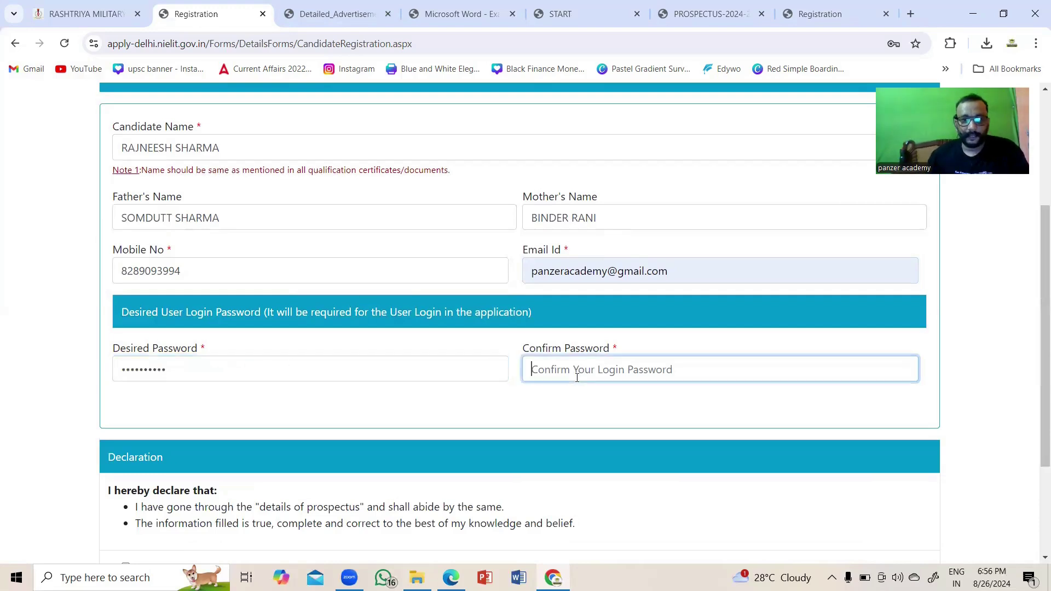
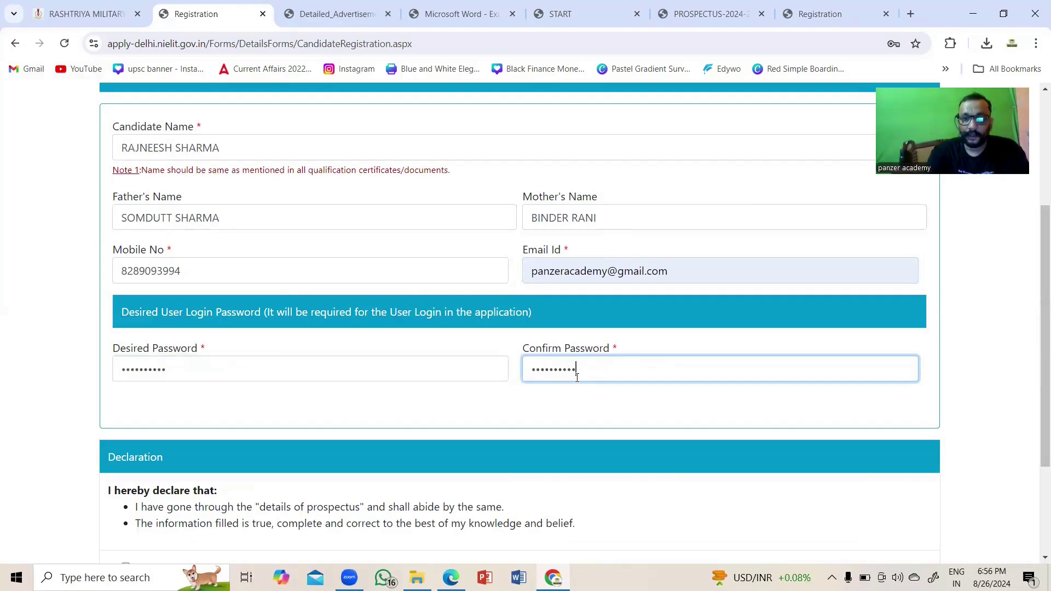
{"action": "scroll", "coordinate": [581, 318], "scroll_direction": "down", "scroll_amount": 3}
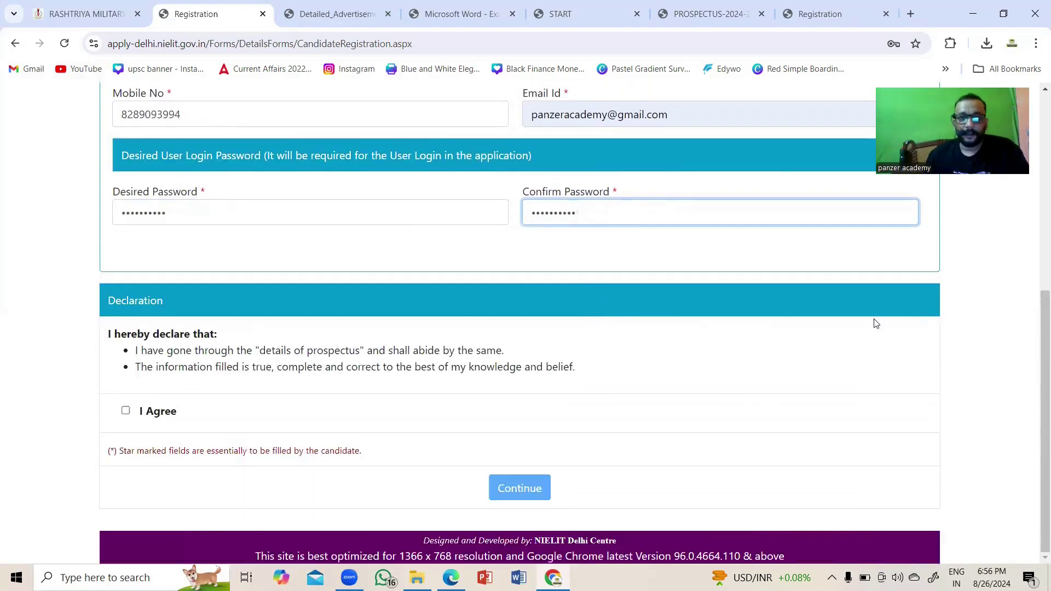
{"action": "left_click", "coordinate": [126, 411]}
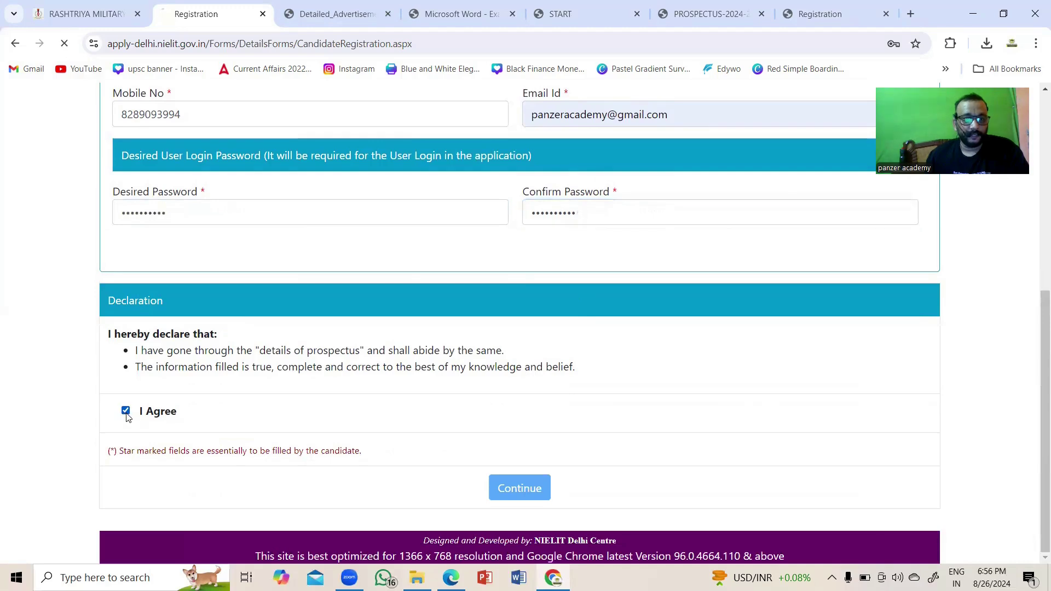
- Request verification codes, enter the mobile and e-mail OTPs, and continue
{"action": "left_click", "coordinate": [510, 492]}
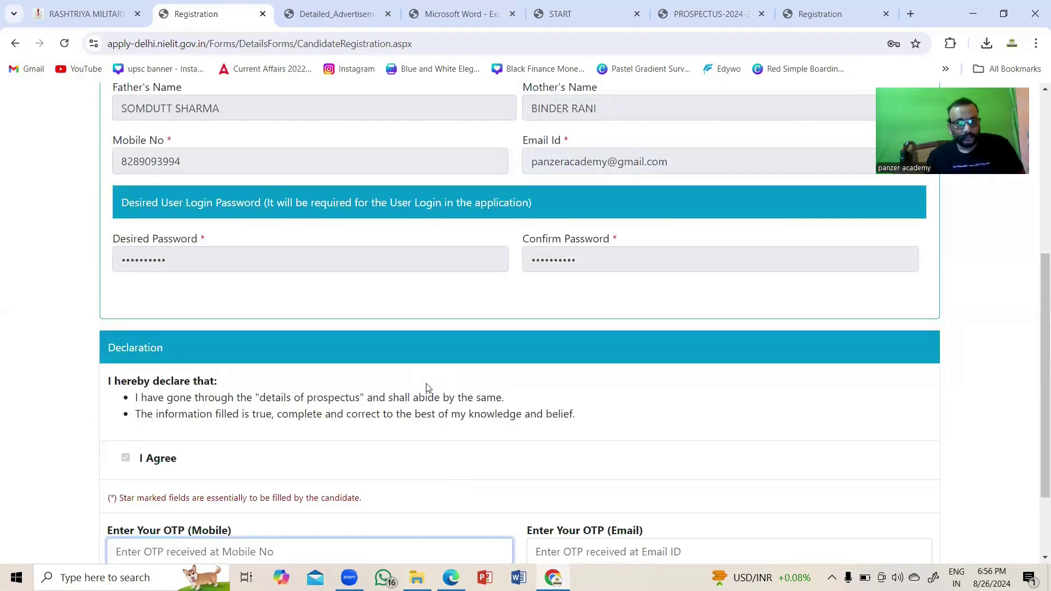
{"action": "scroll", "coordinate": [429, 387], "scroll_direction": "down", "scroll_amount": 2}
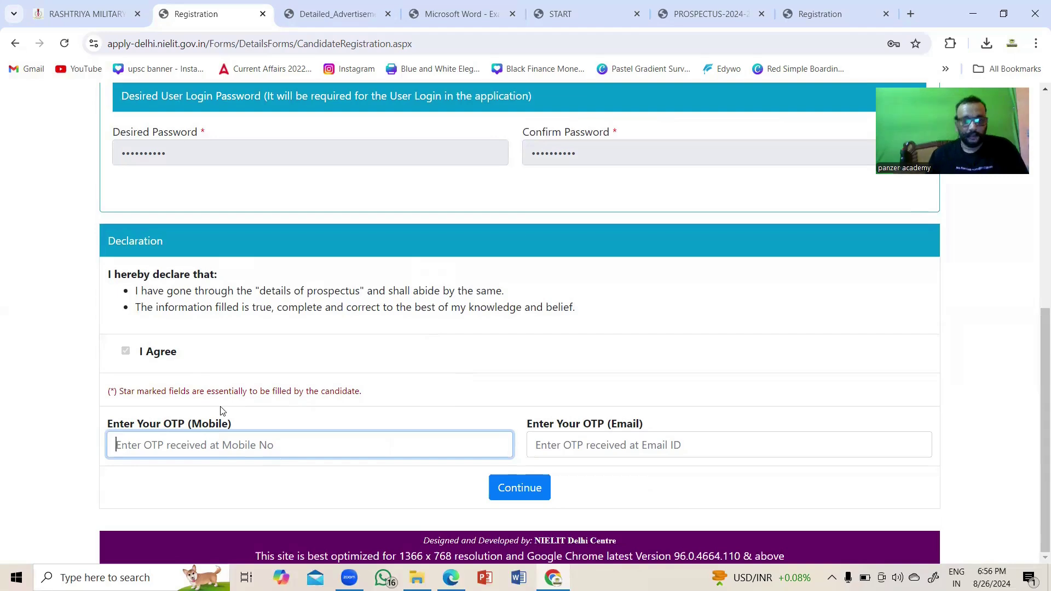
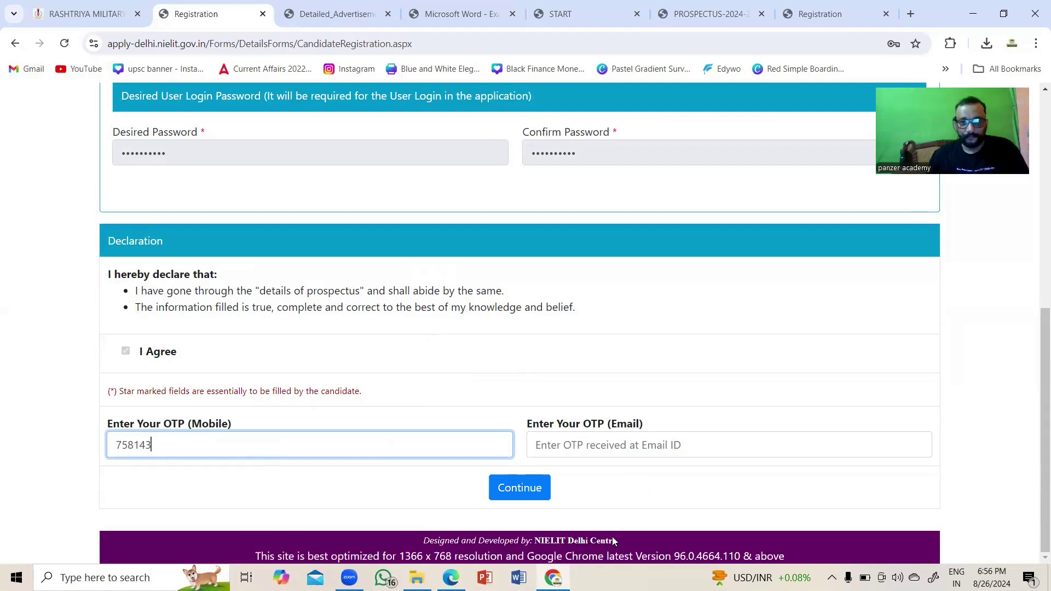
{"action": "left_click", "coordinate": [600, 449]}
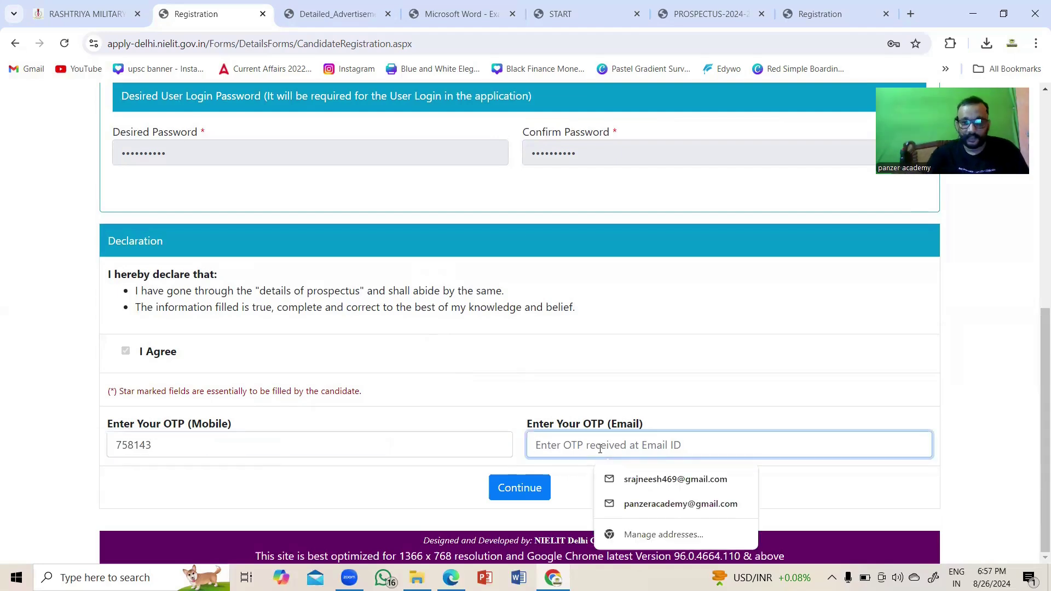
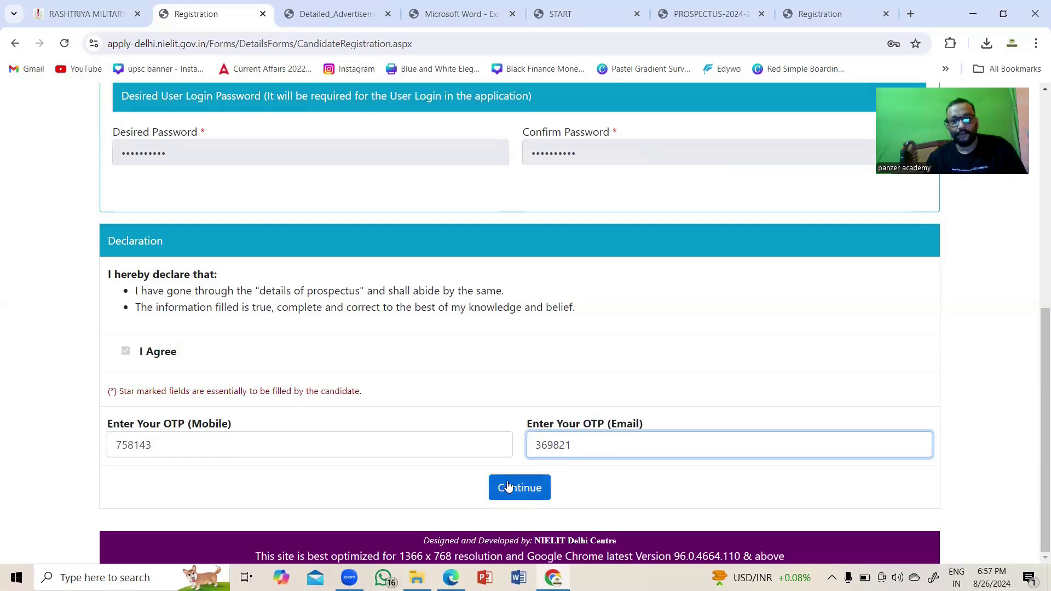
{"action": "left_click", "coordinate": [509, 487]}
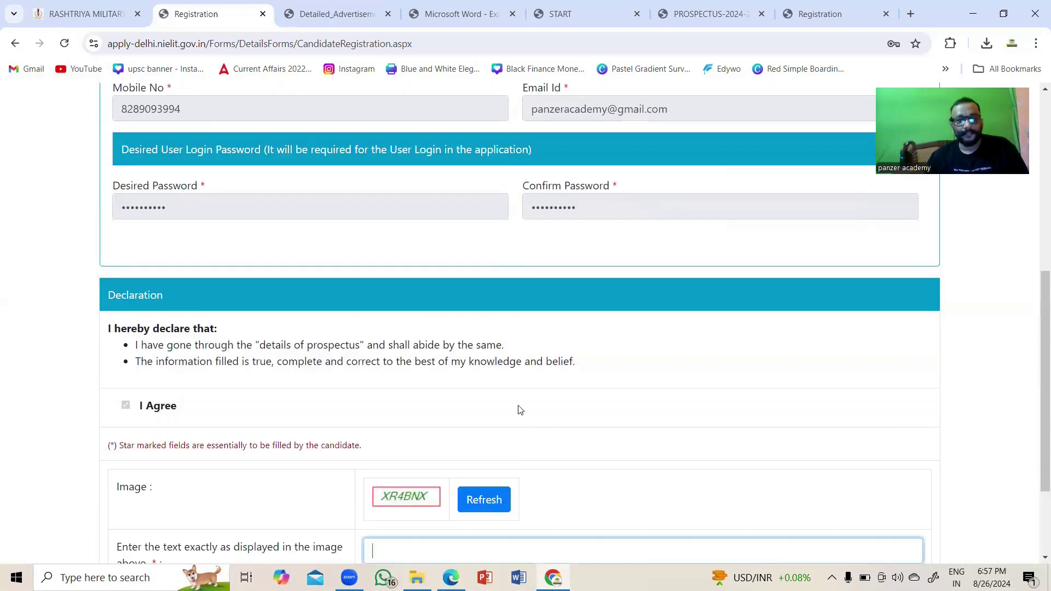
- Enter the captcha text and save the registration details
{"action": "scroll", "coordinate": [520, 410], "scroll_direction": "down", "scroll_amount": 3}
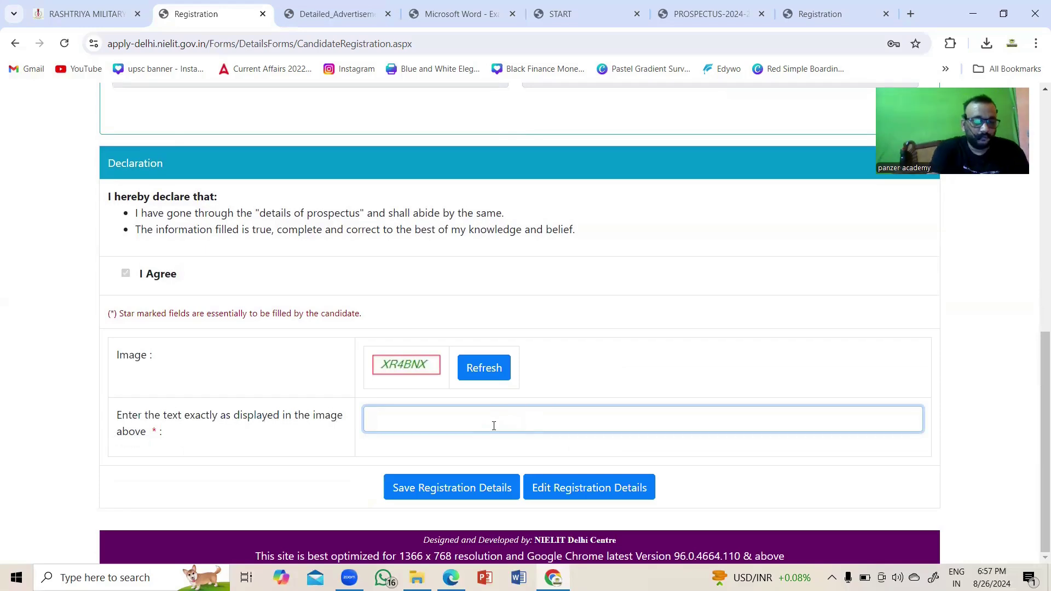
{"action": "type", "text": "XR"}
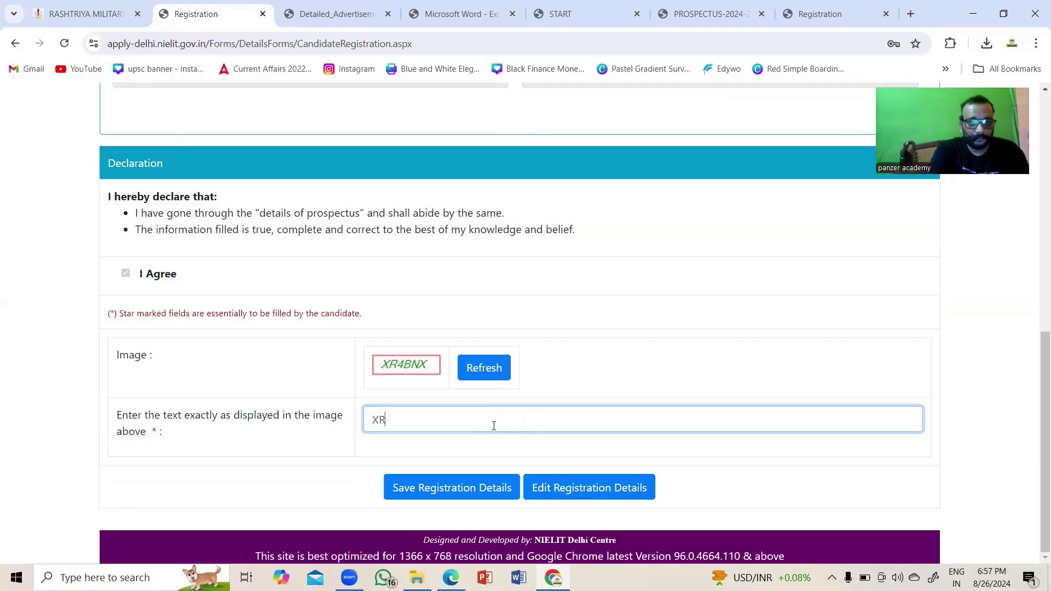
{"action": "type", "text": "4BNX"}
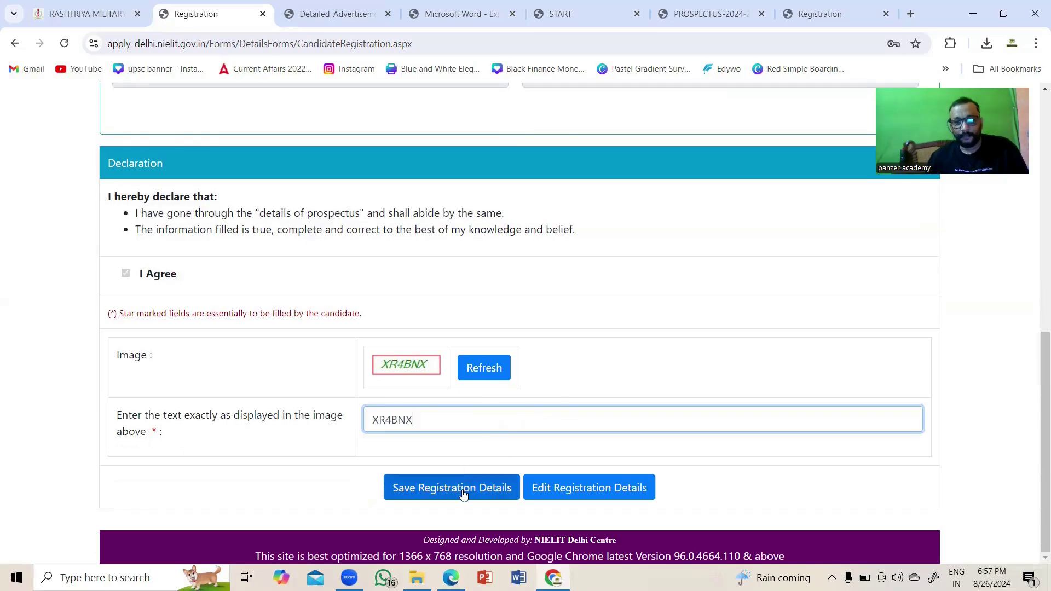
{"action": "scroll", "coordinate": [623, 398], "scroll_direction": "up", "scroll_amount": 1}
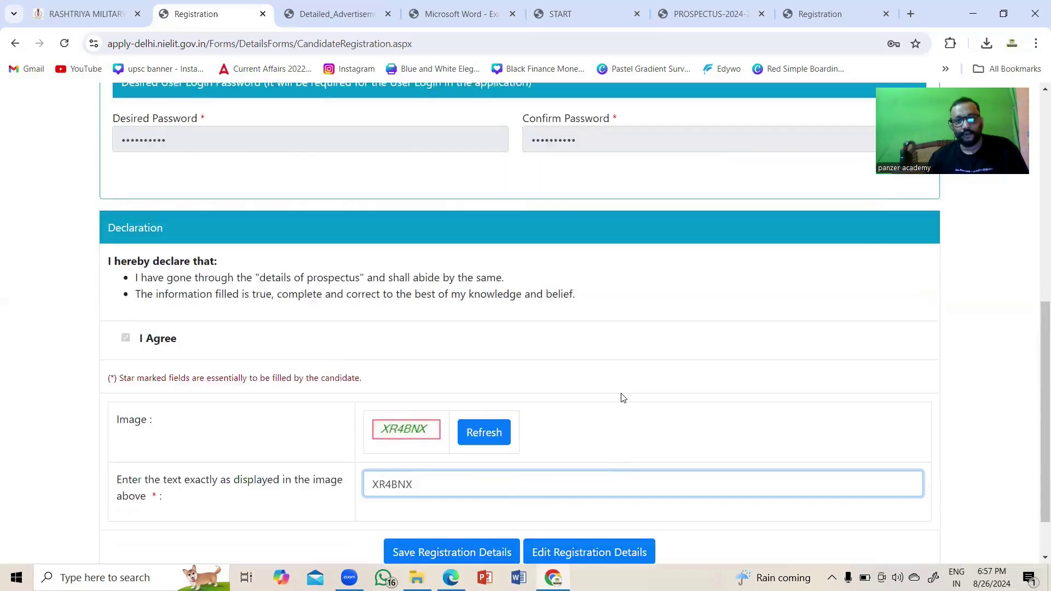
{"action": "scroll", "coordinate": [623, 398], "scroll_direction": "up", "scroll_amount": 3}
{"action": "scroll", "coordinate": [623, 398], "scroll_direction": "down", "scroll_amount": 4}
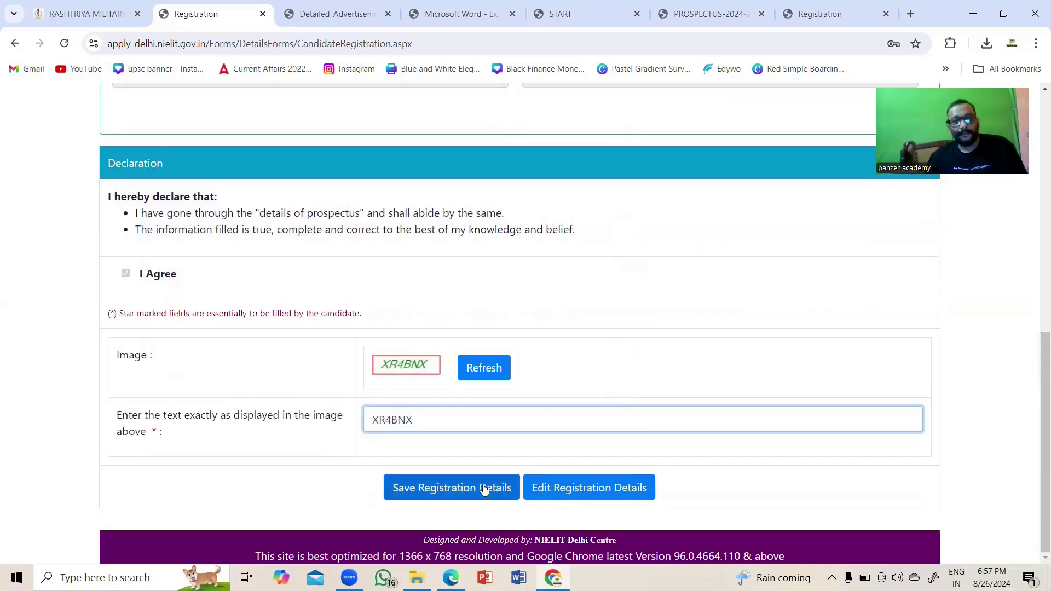
{"action": "left_click", "coordinate": [485, 489]}
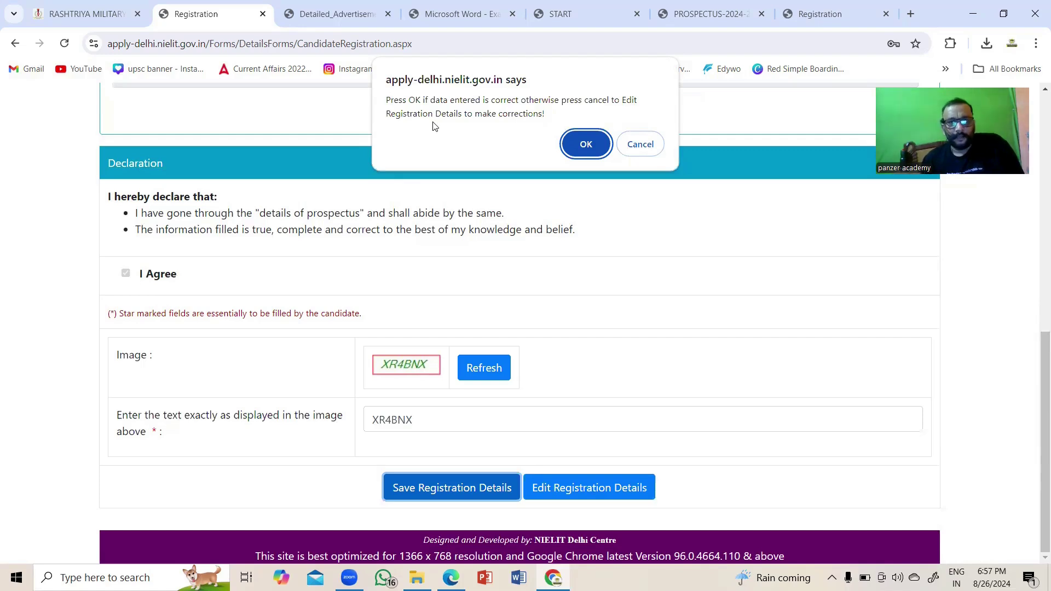
- Confirm the data with OK and scroll up to view the issued Registration ID
{"action": "left_click", "coordinate": [583, 146]}
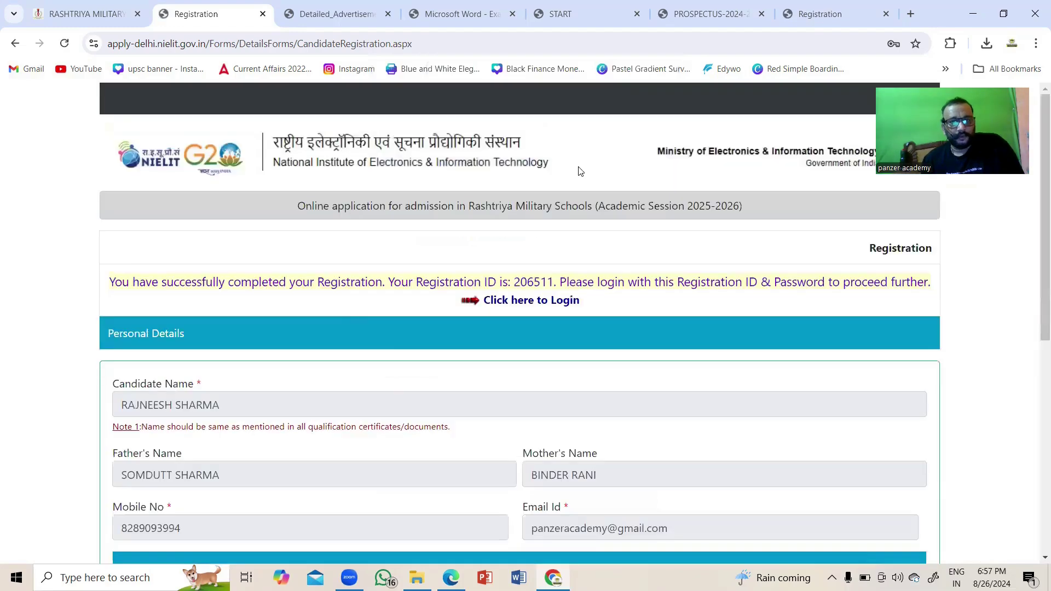
{"action": "scroll", "coordinate": [581, 171], "scroll_direction": "down", "scroll_amount": 7}
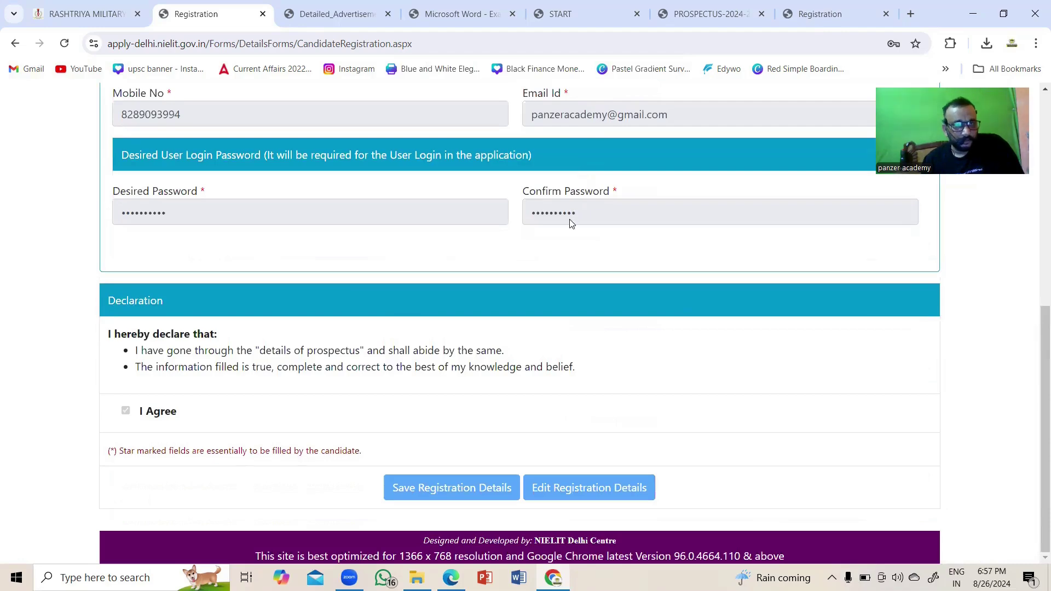
{"action": "scroll", "coordinate": [567, 259], "scroll_direction": "up", "scroll_amount": 4}
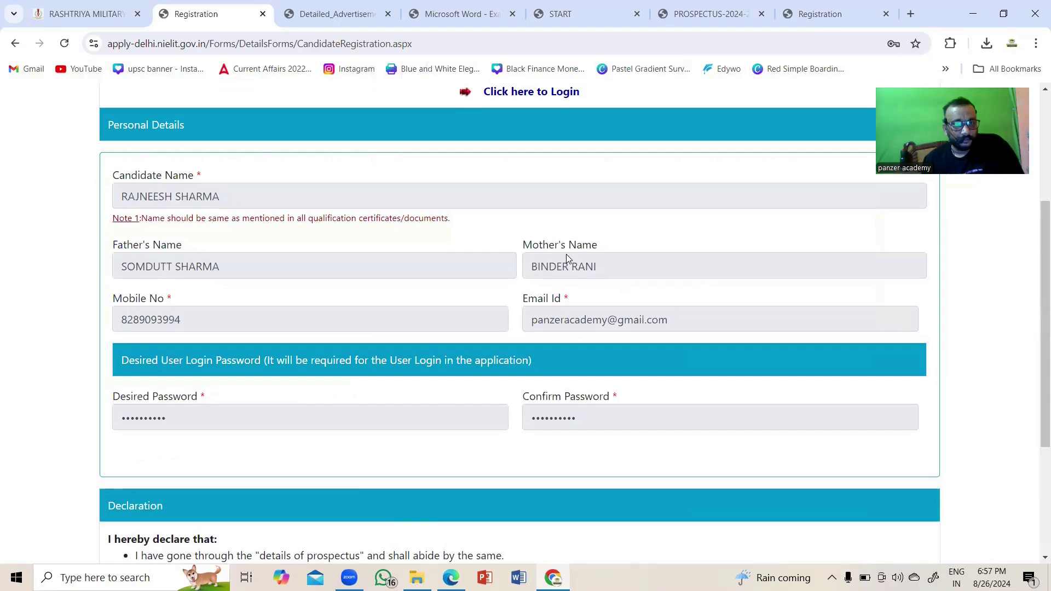
{"action": "scroll", "coordinate": [566, 254], "scroll_direction": "up", "scroll_amount": 3}
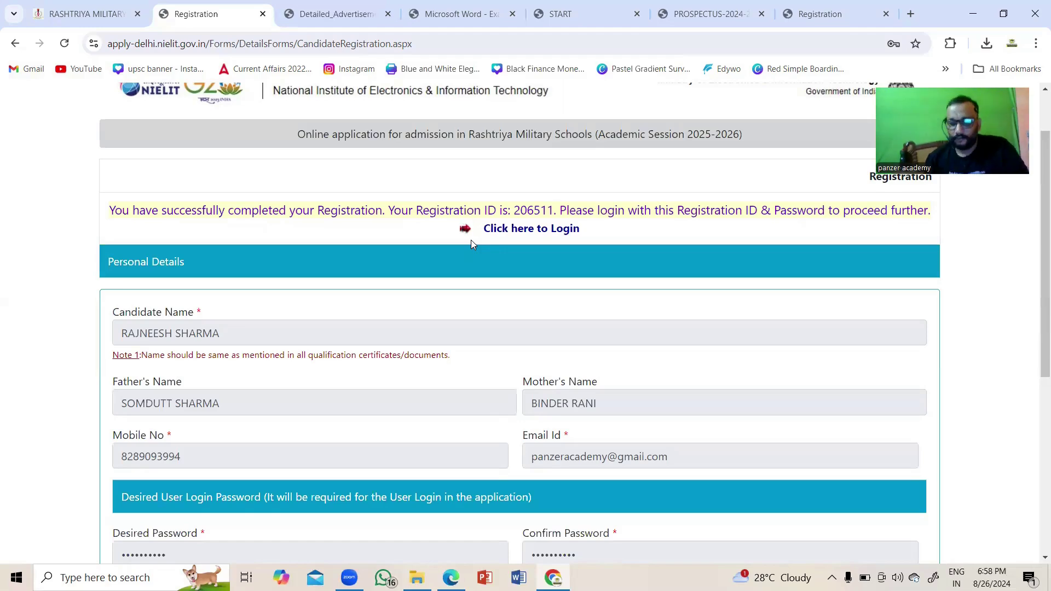
- Attempt login with the Registration ID, password and captcha on the candidate login page
{"action": "left_click", "coordinate": [529, 232]}
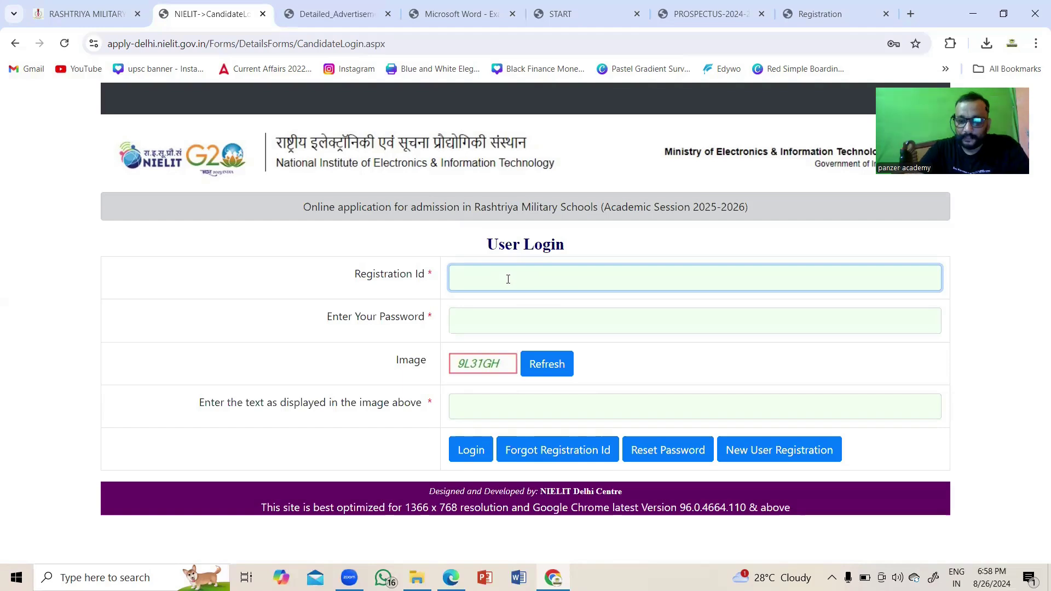
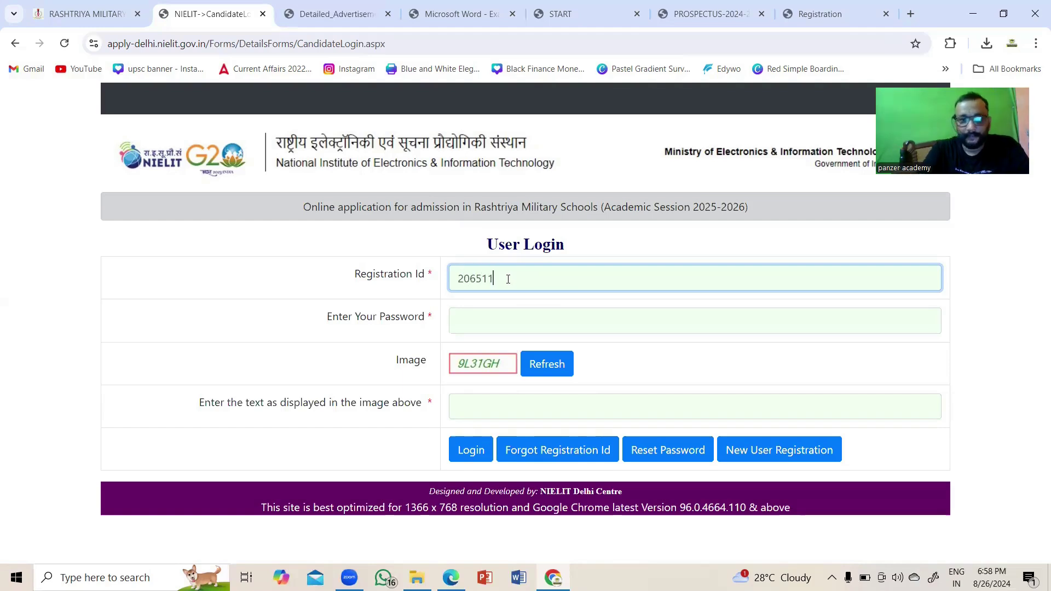
{"action": "left_click", "coordinate": [490, 322]}
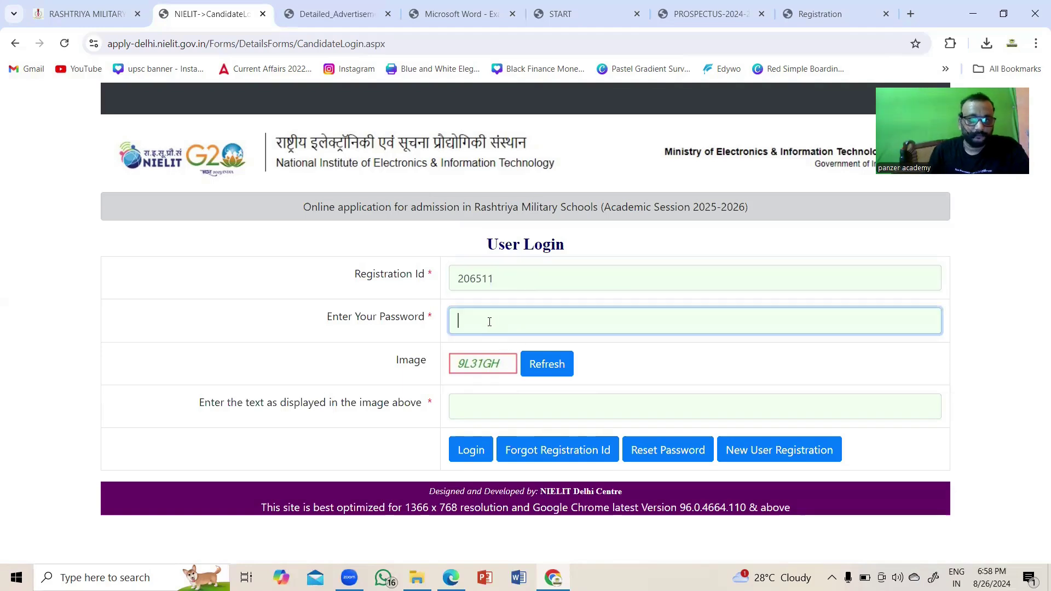
{"action": "type", "text": "•"}
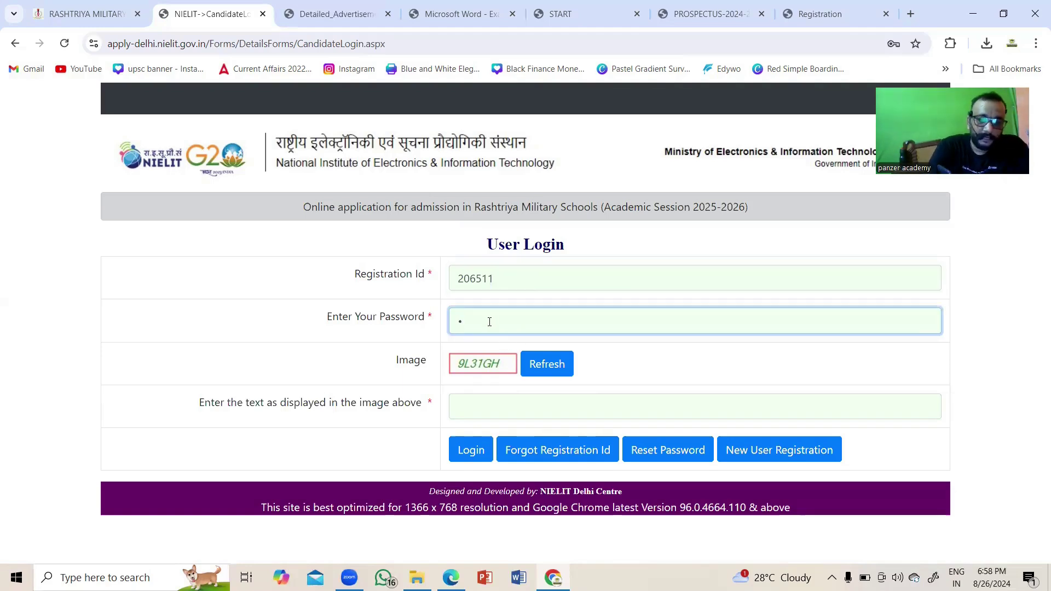
{"action": "type", "text": "••••"}
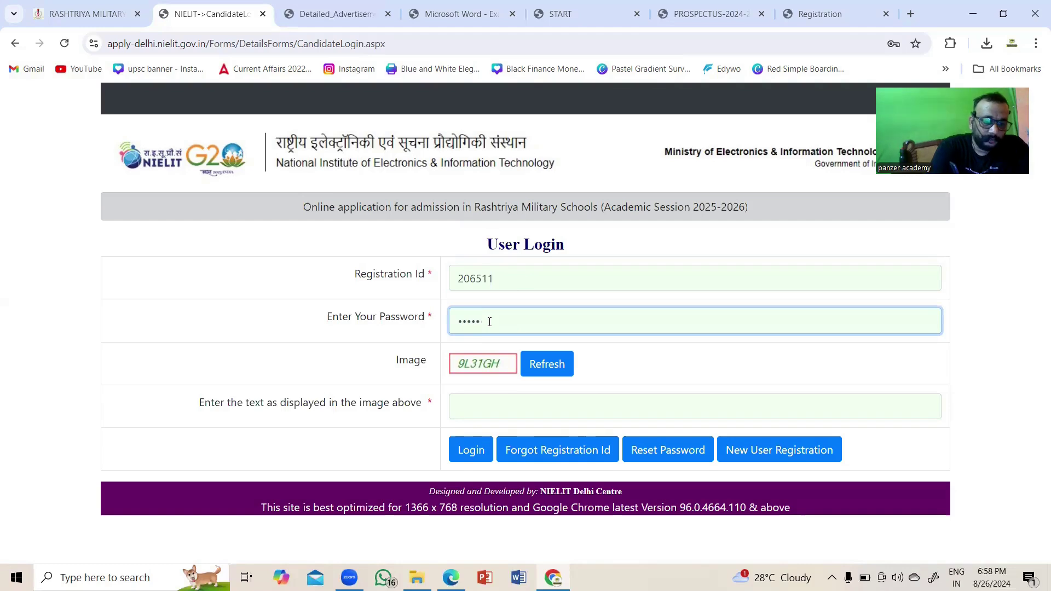
{"action": "type", "text": "•••"}
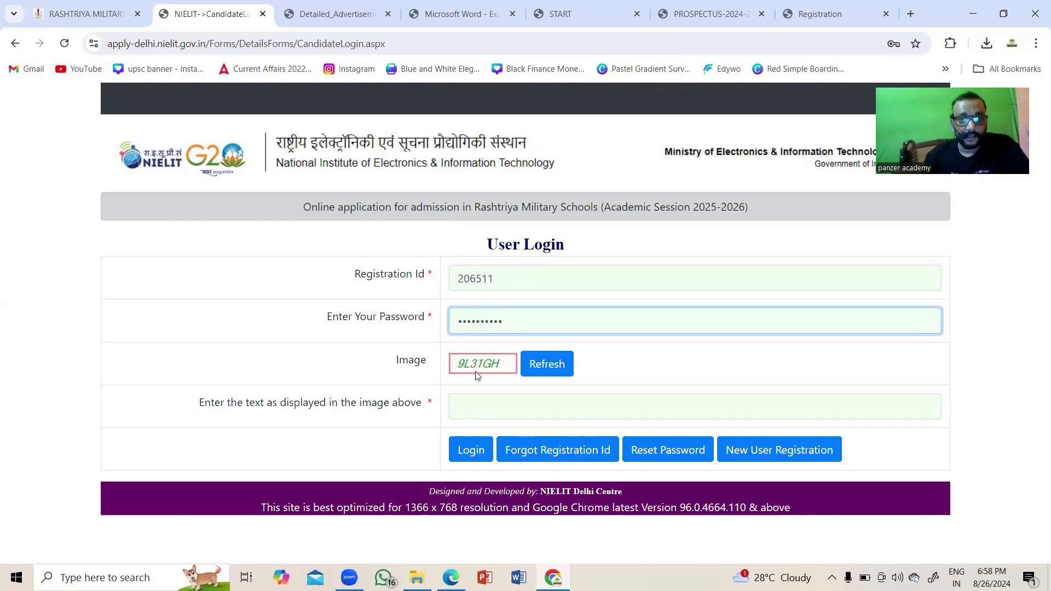
{"action": "left_click", "coordinate": [501, 407]}
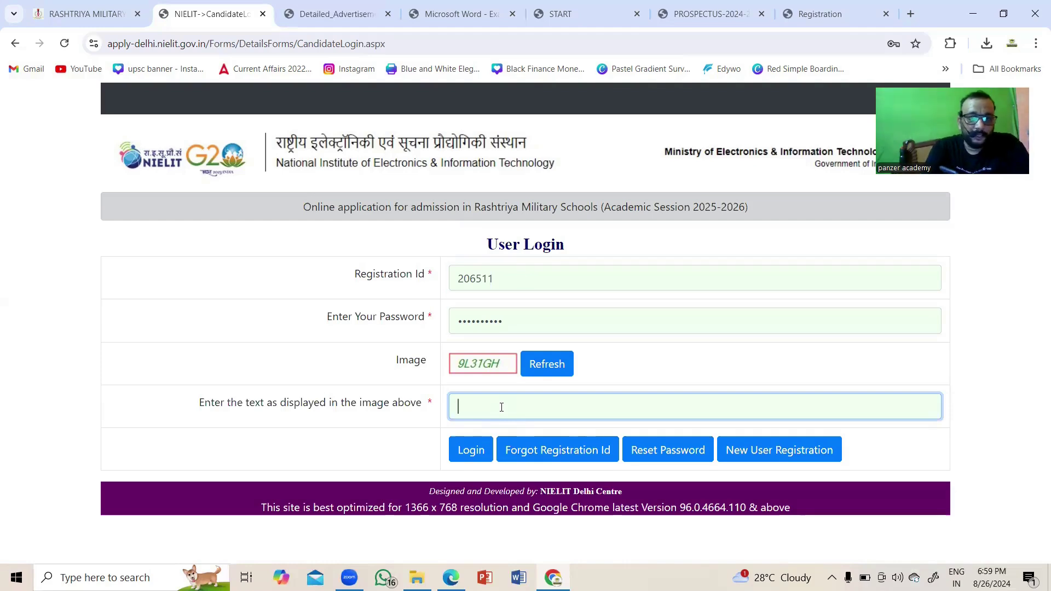
{"action": "type", "text": "9"}
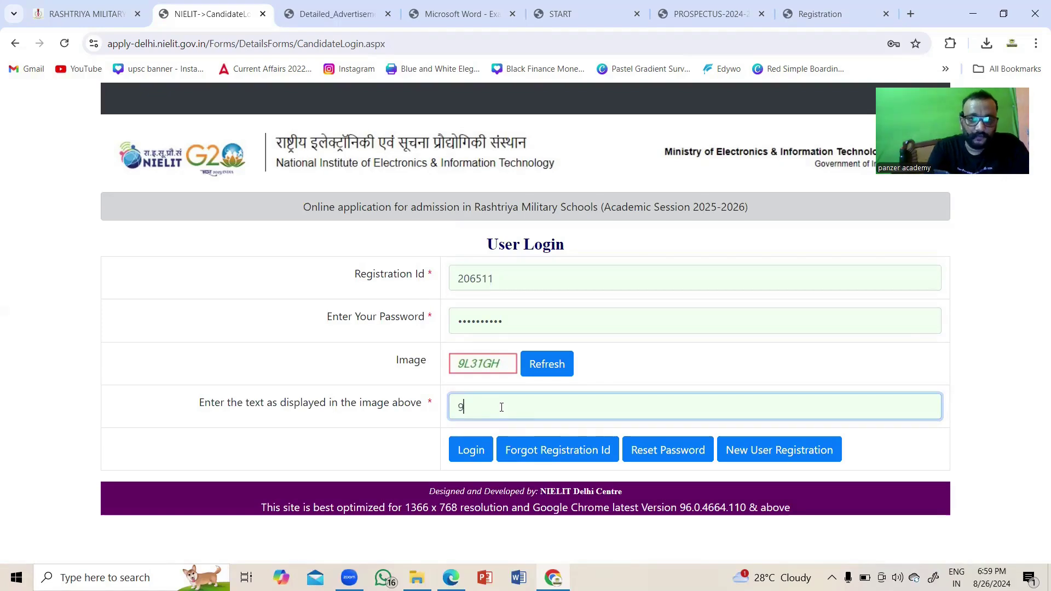
{"action": "type", "text": "l31"}
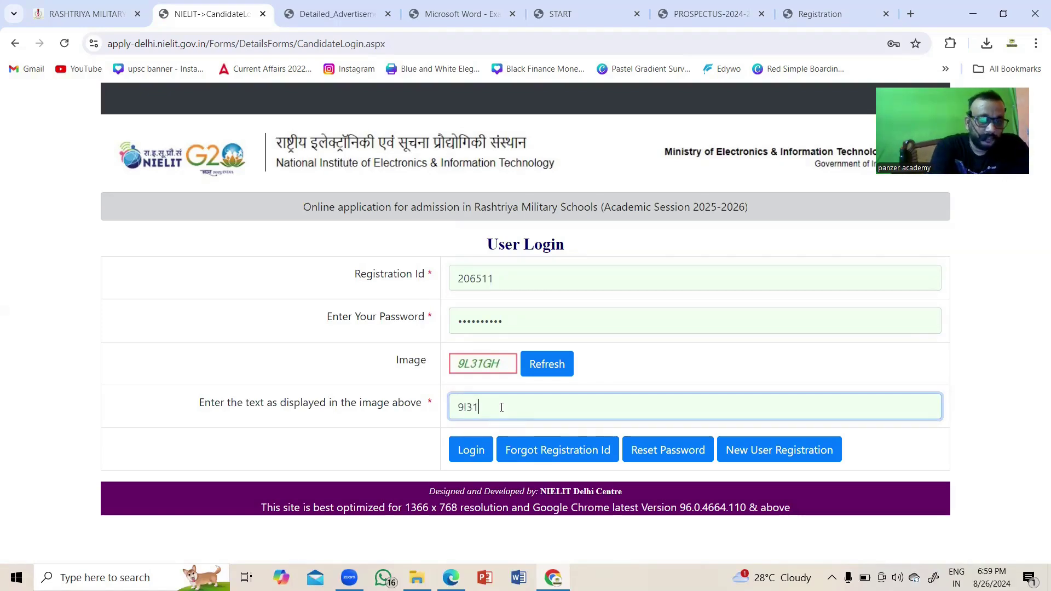
{"action": "type", "text": "gh"}
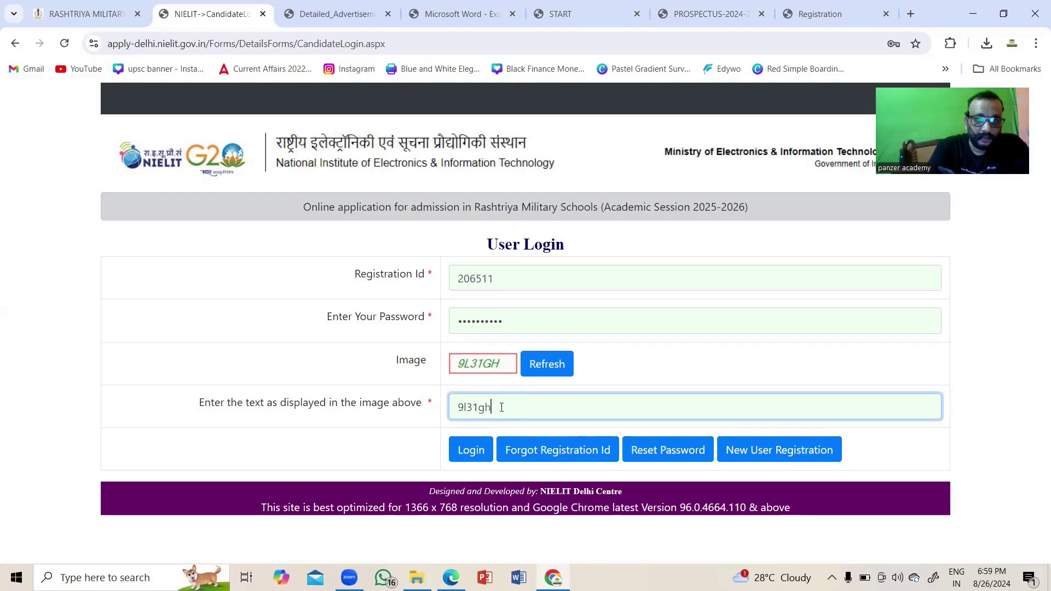
{"action": "left_click", "coordinate": [480, 465]}
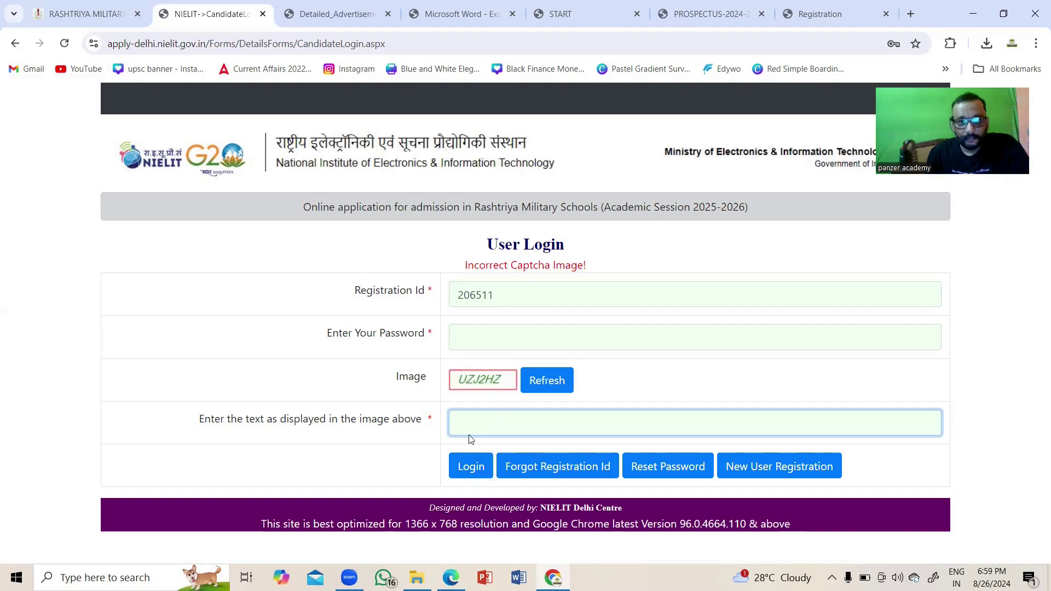
- After the incorrect captcha error, re-enter the password and new captcha and log in
{"action": "left_click", "coordinate": [471, 331]}
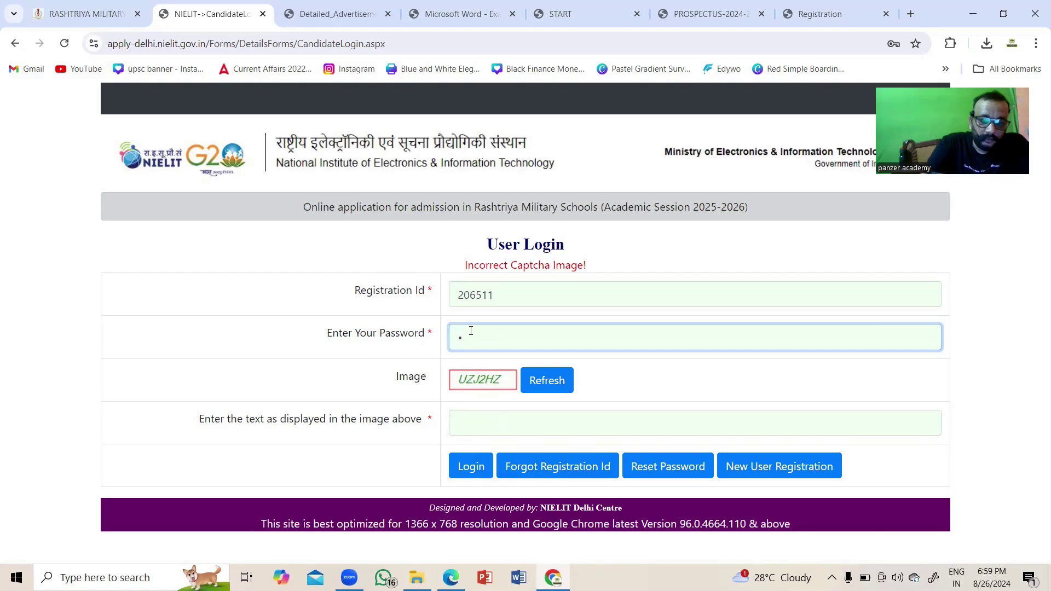
{"action": "type", "text": "••••••"}
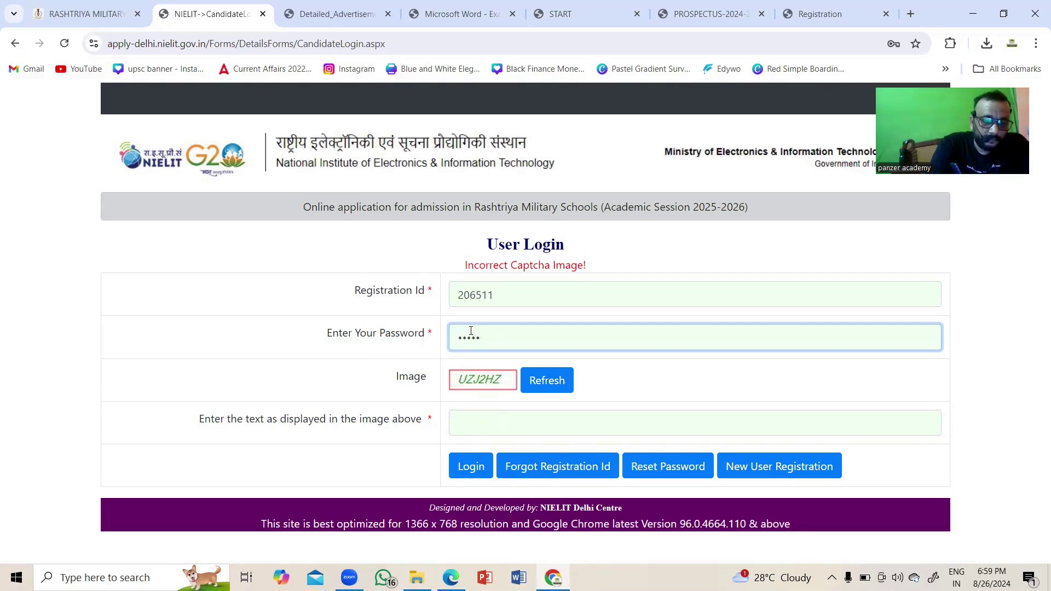
{"action": "type", "text": "•••"}
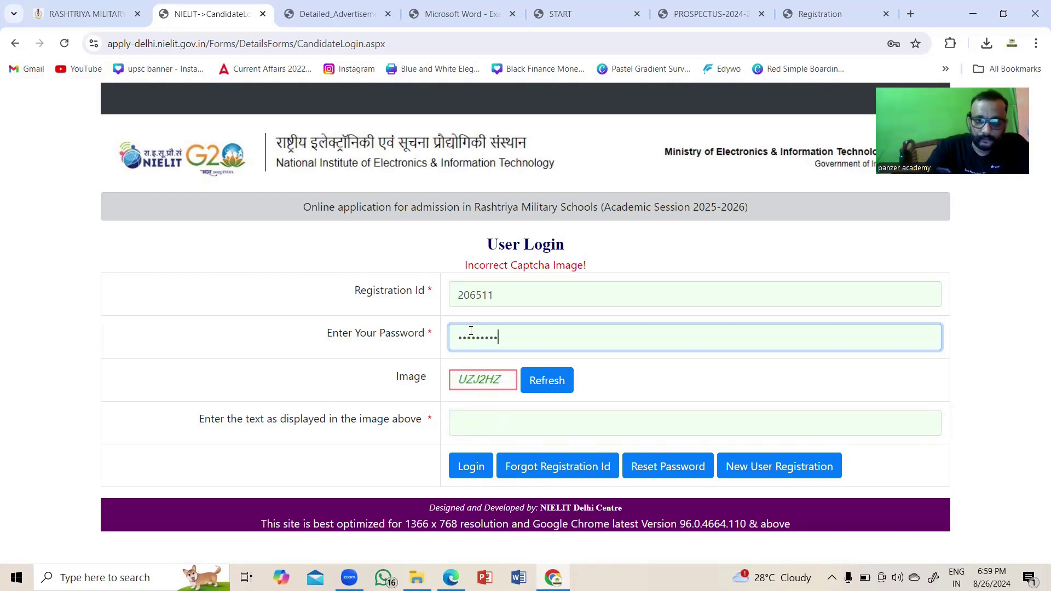
{"action": "type", "text": "•"}
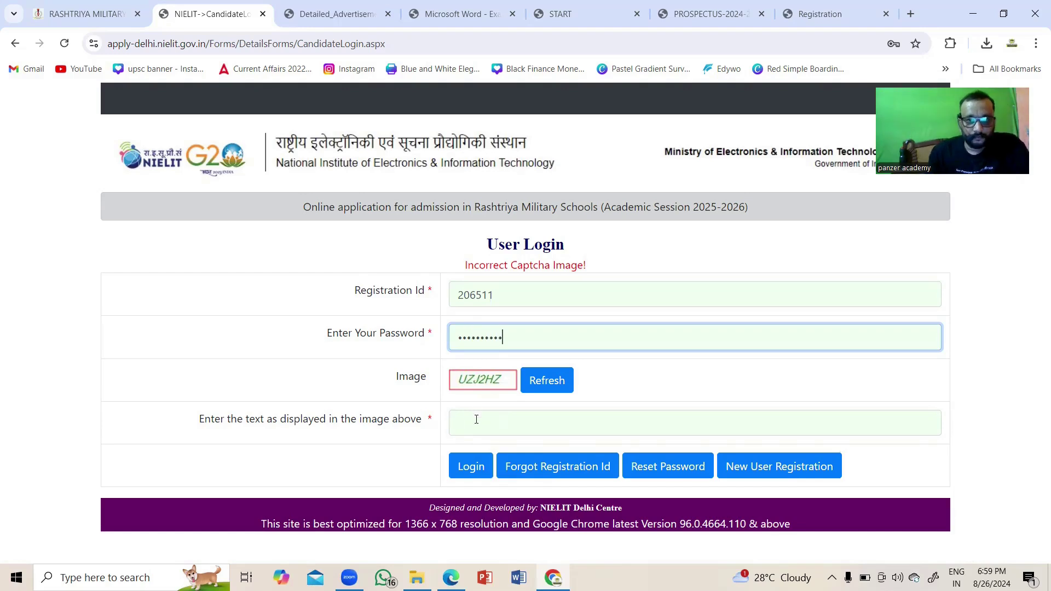
{"action": "left_click", "coordinate": [477, 420]}
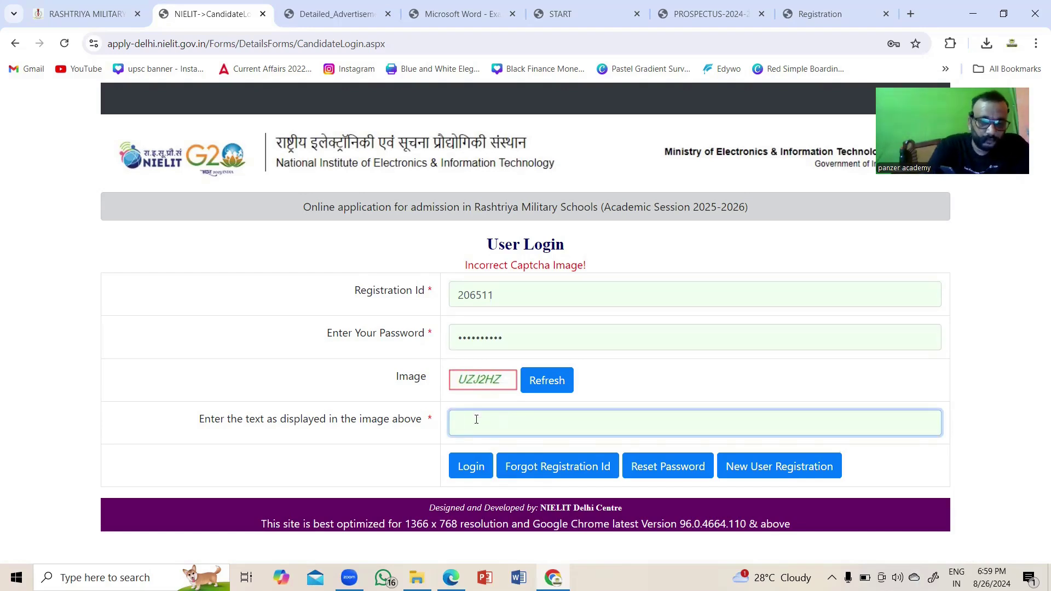
{"action": "type", "text": "UZ"}
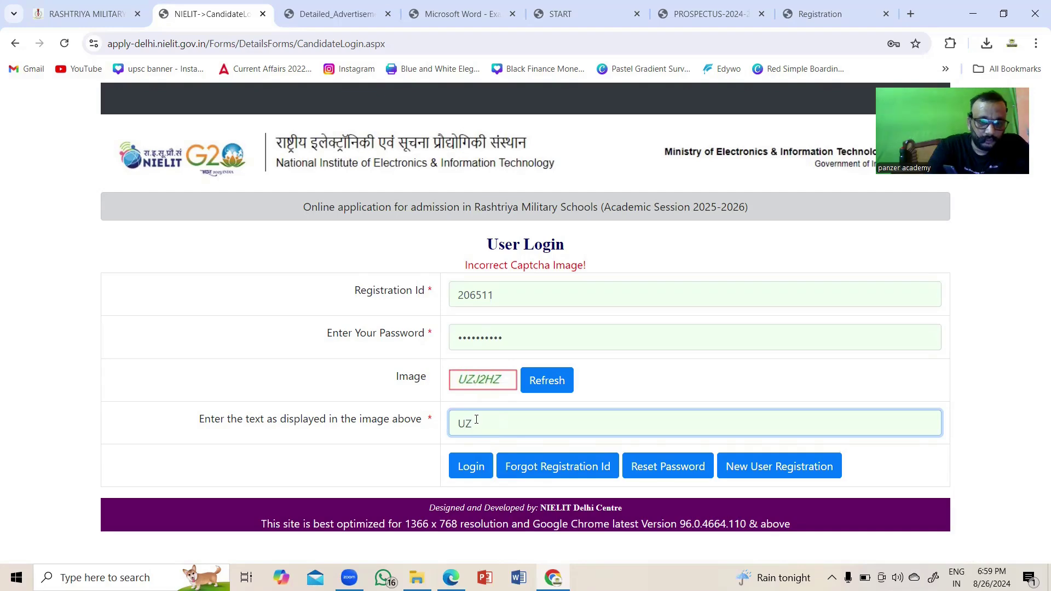
{"action": "type", "text": "J2HZ"}
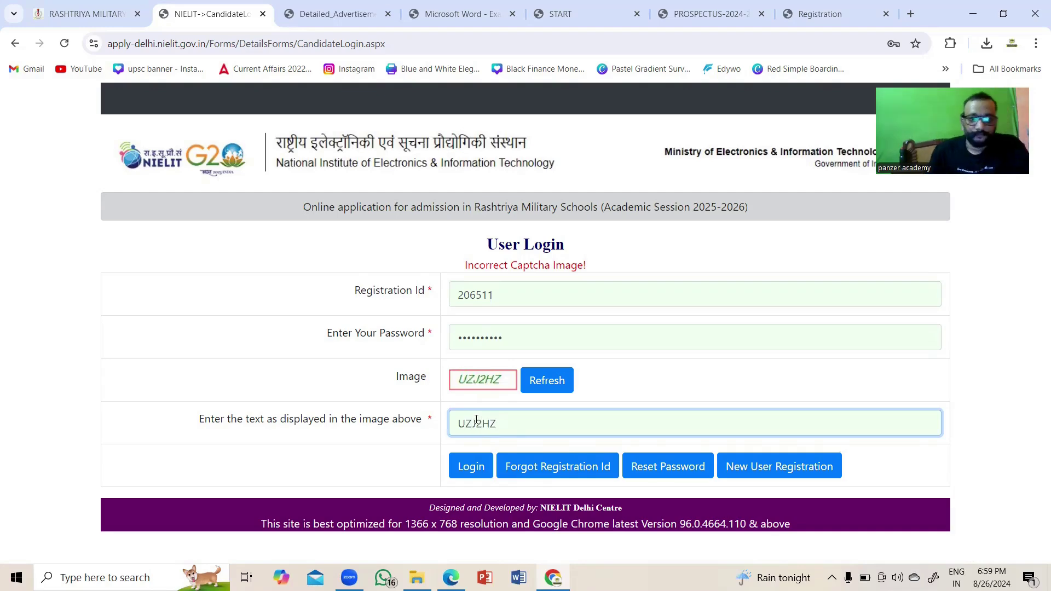
{"action": "left_click", "coordinate": [470, 467]}
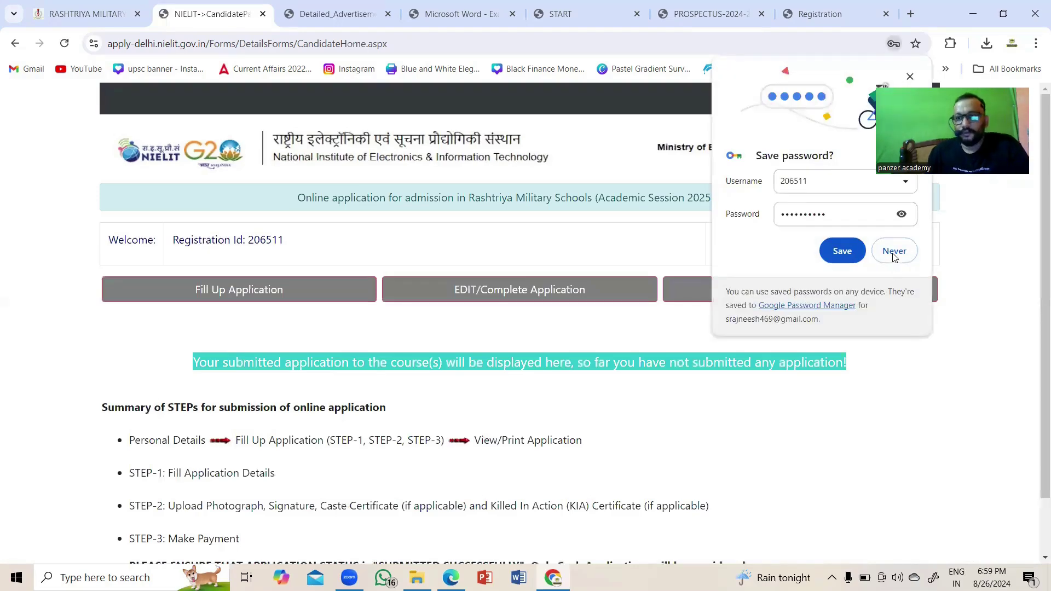
- Decline Chrome's password save and open the STEP-1 Fill Application Details form
{"action": "left_click", "coordinate": [893, 251]}
{"action": "scroll", "coordinate": [624, 360], "scroll_direction": "down", "scroll_amount": 2}
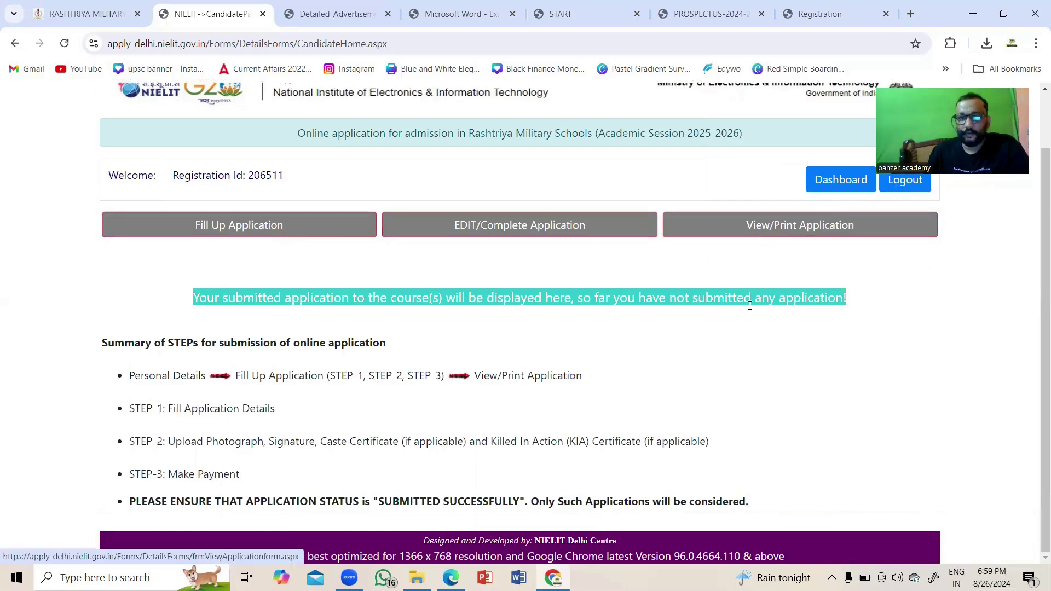
{"action": "scroll", "coordinate": [756, 235], "scroll_direction": "up", "scroll_amount": 2}
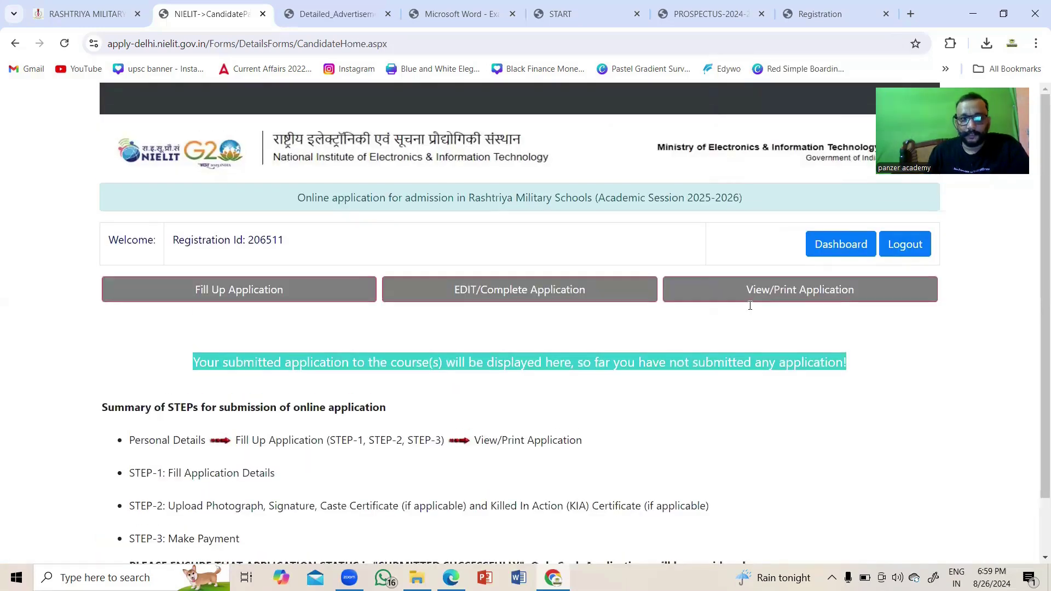
{"action": "left_click", "coordinate": [235, 294]}
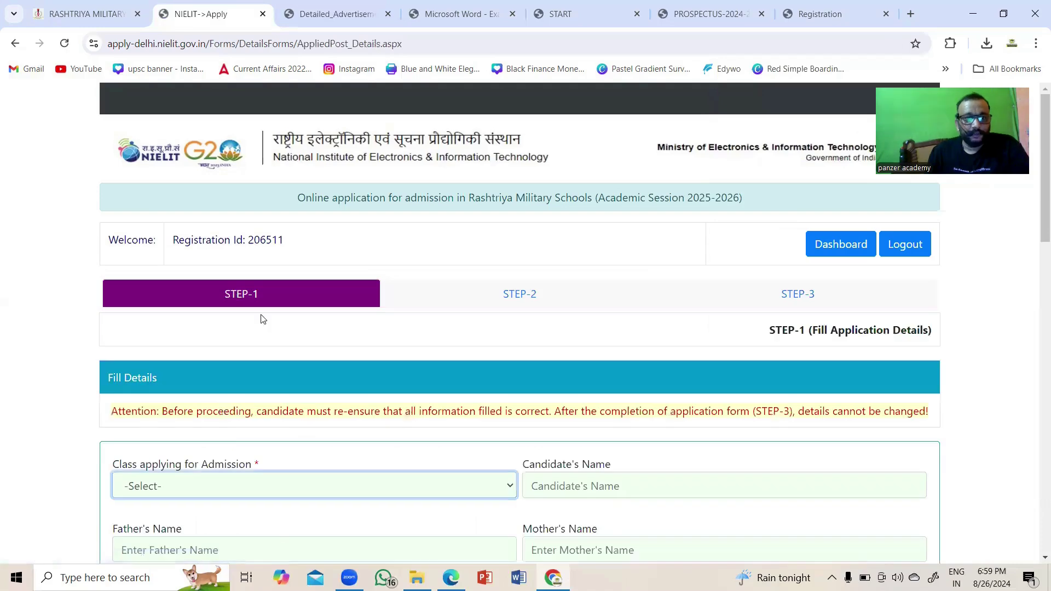
{"action": "scroll", "coordinate": [262, 319], "scroll_direction": "down", "scroll_amount": 3}
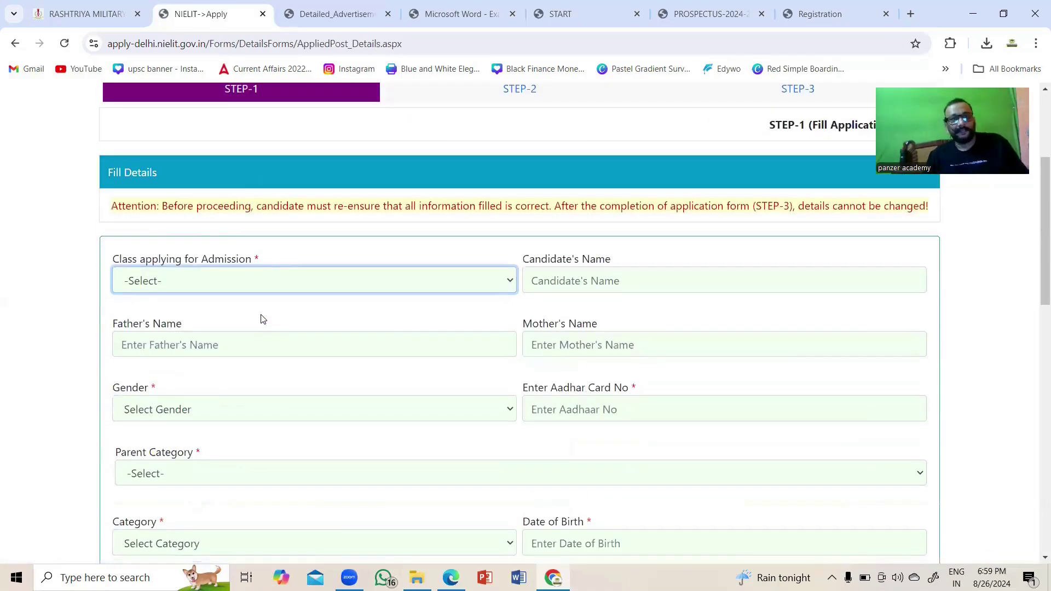
{"action": "scroll", "coordinate": [263, 319], "scroll_direction": "up", "scroll_amount": 1}
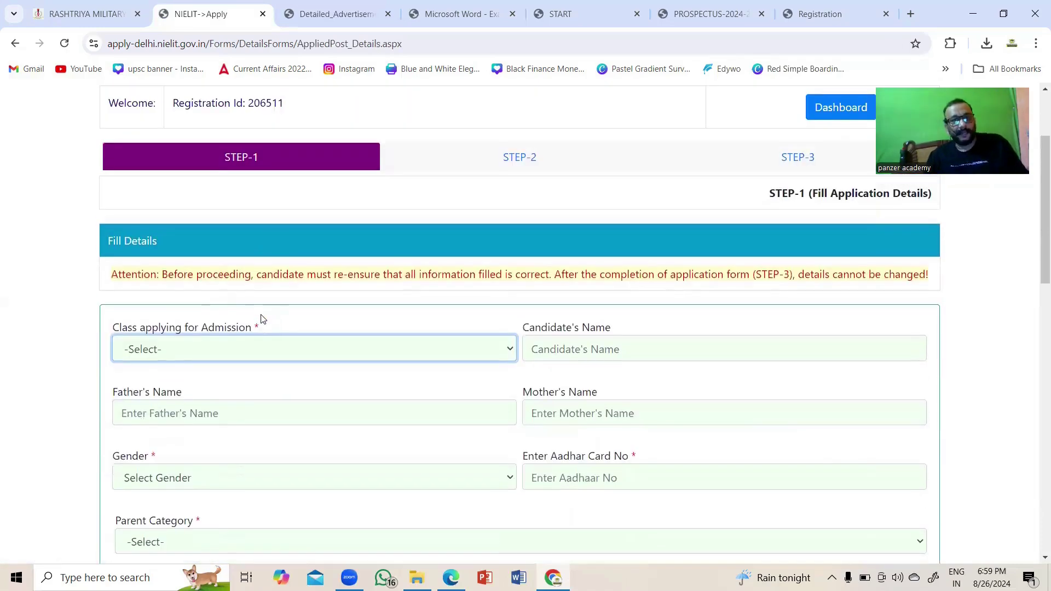
- Select Class 6 for admission and Male as the candidate's gender
{"action": "left_click", "coordinate": [276, 359]}
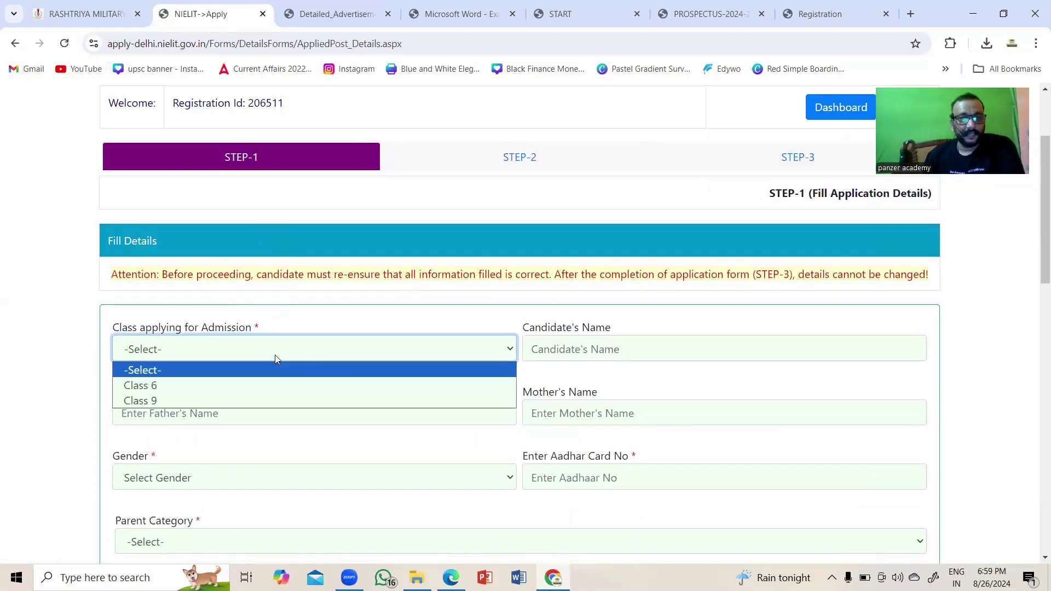
{"action": "left_click", "coordinate": [268, 387]}
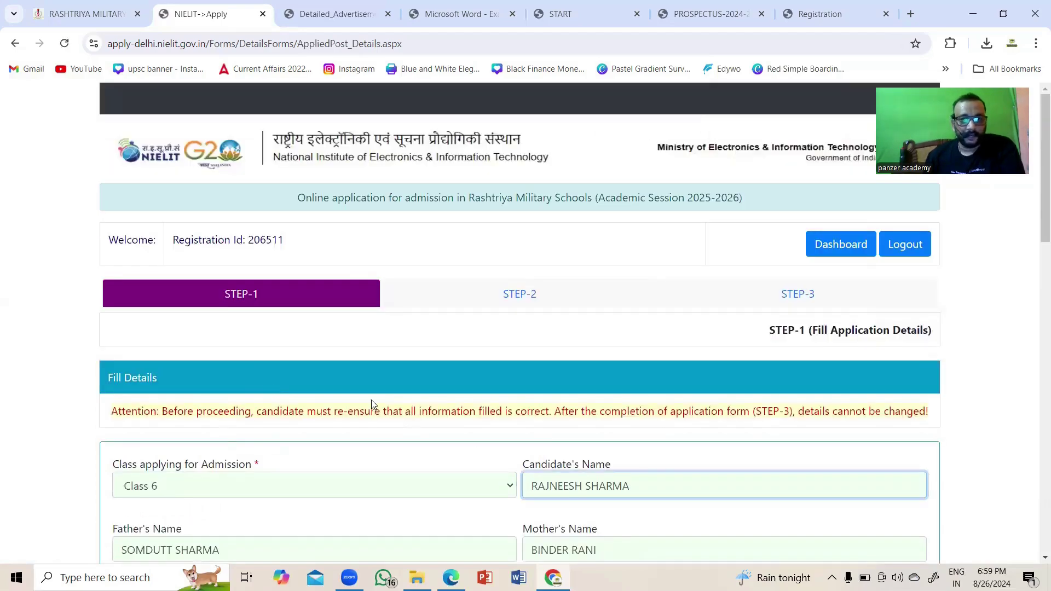
{"action": "scroll", "coordinate": [402, 406], "scroll_direction": "down", "scroll_amount": 3}
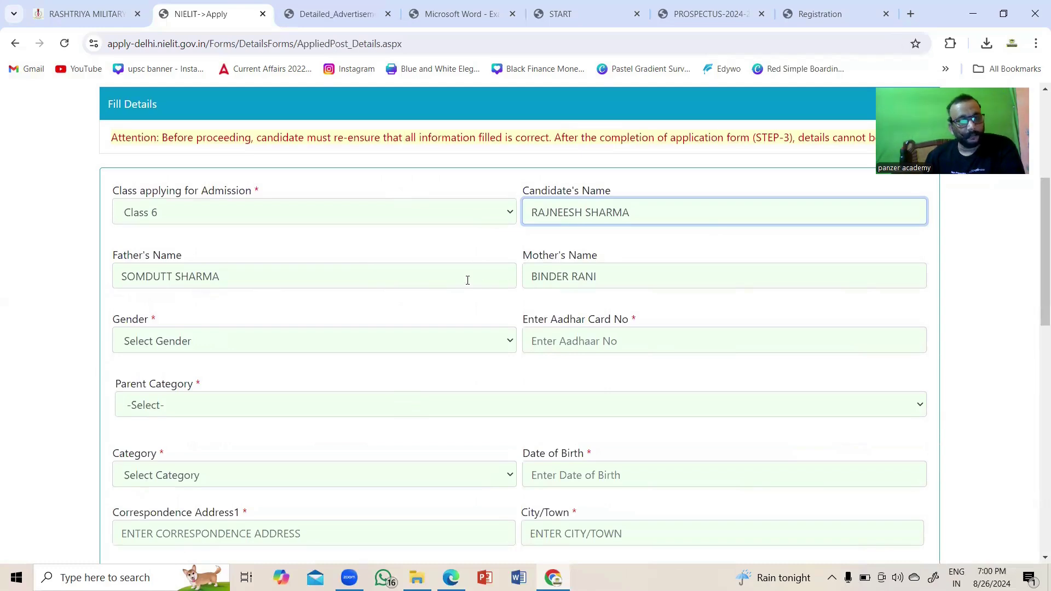
{"action": "scroll", "coordinate": [471, 306], "scroll_direction": "down", "scroll_amount": 1}
{"action": "left_click", "coordinate": [421, 282]}
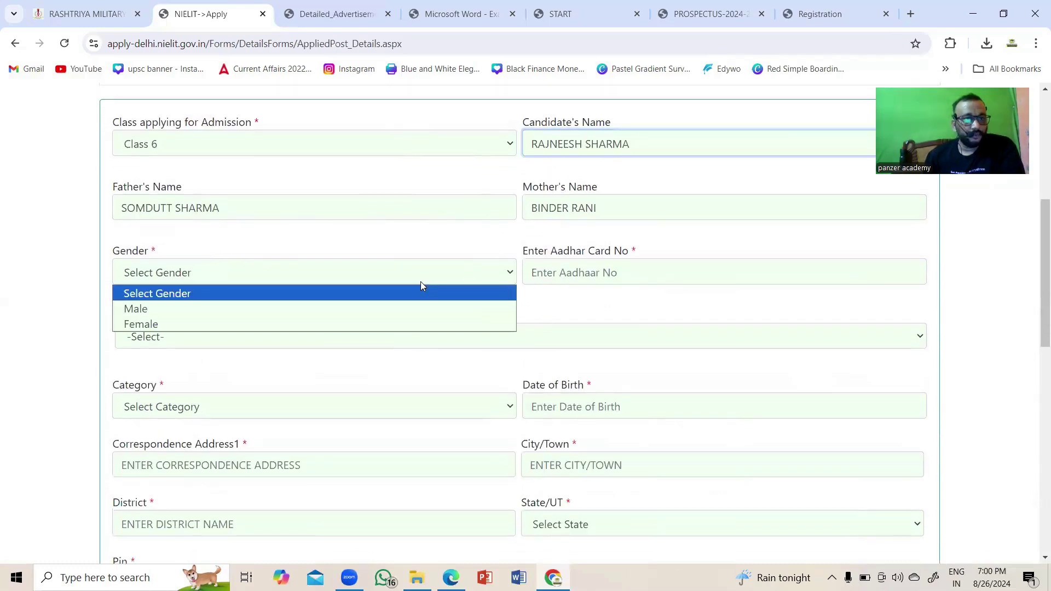
{"action": "left_click", "coordinate": [405, 316]}
- Enter the candidate's Aadhaar card number
{"action": "left_click", "coordinate": [566, 278]}
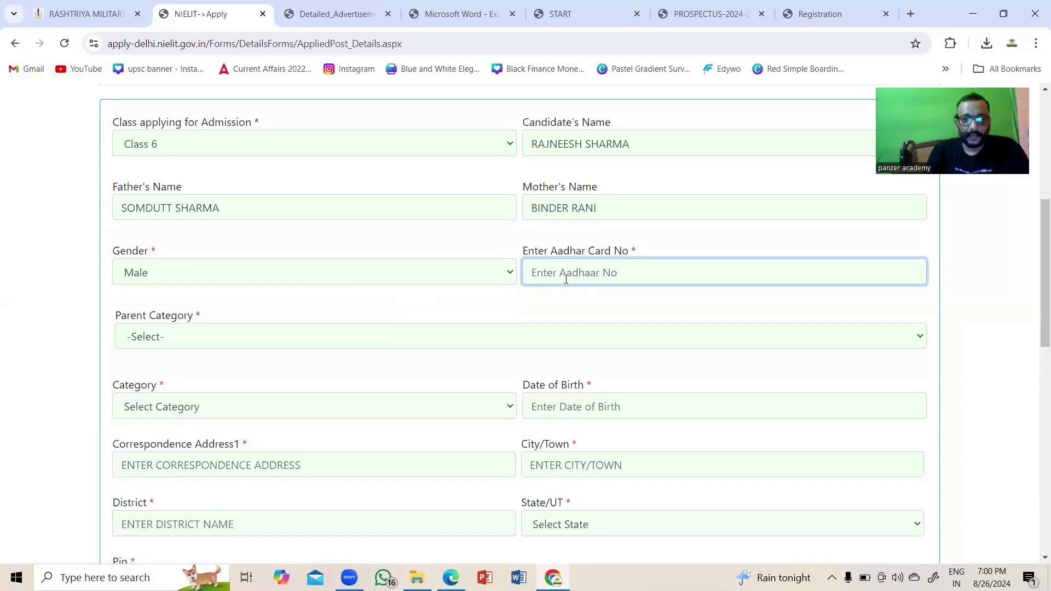
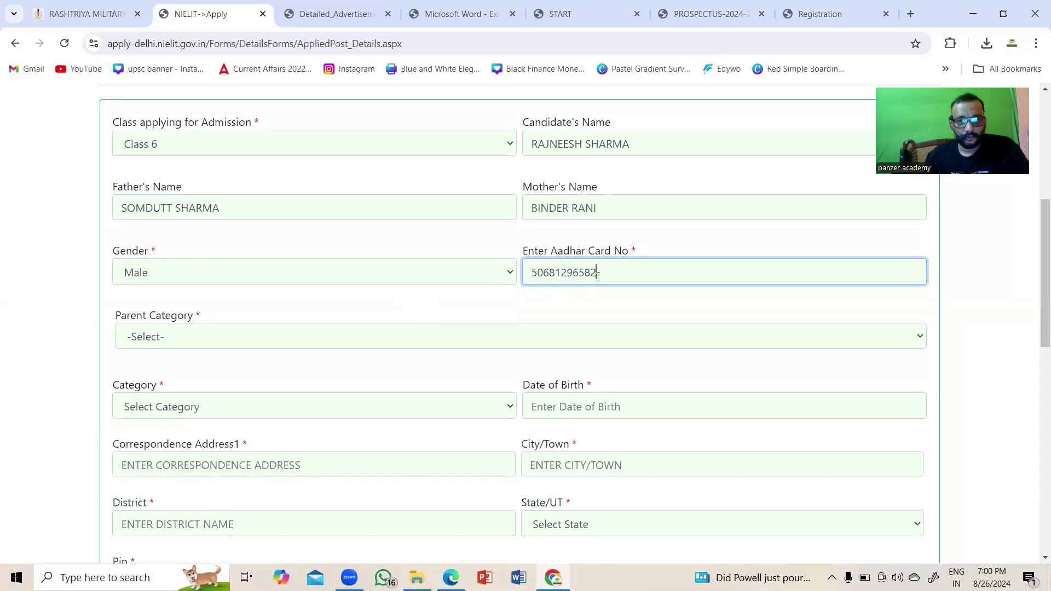
{"action": "scroll", "coordinate": [598, 279], "scroll_direction": "down", "scroll_amount": 1}
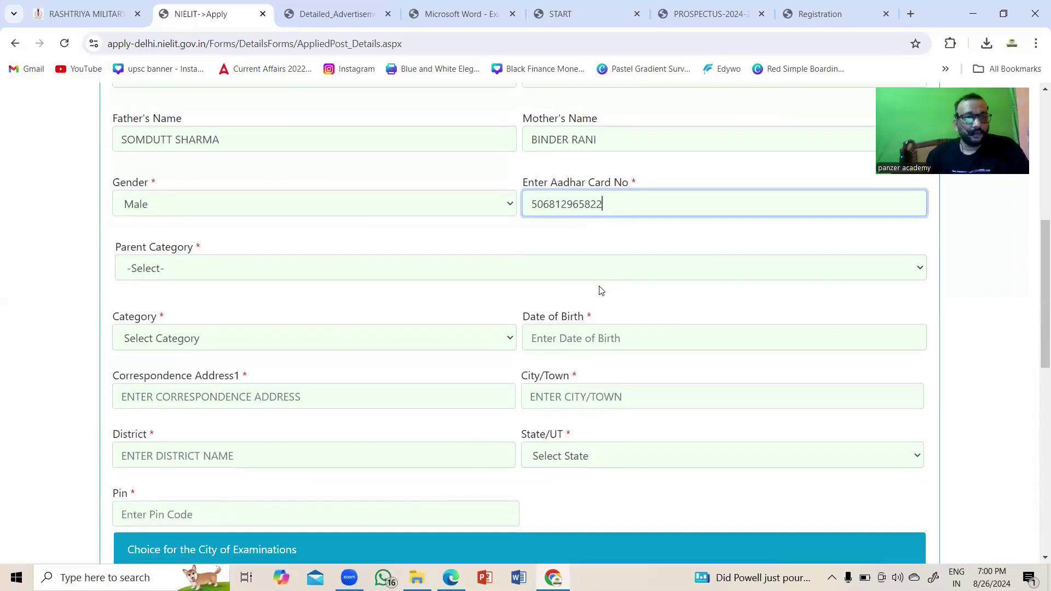
- Set parent category to CIVILIAN and candidate category to GENERAL/OBC
{"action": "left_click", "coordinate": [373, 272]}
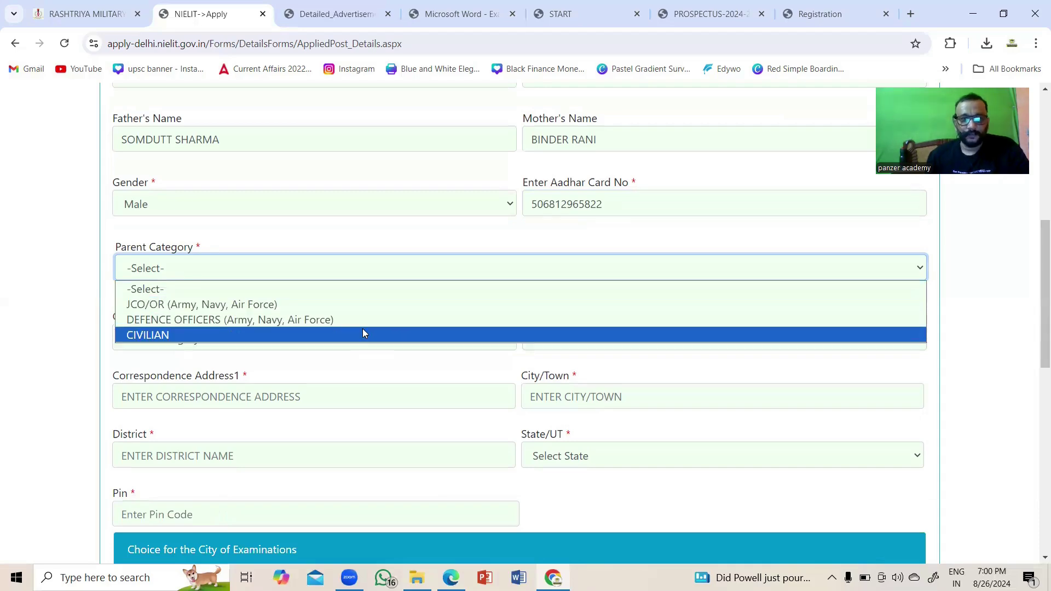
{"action": "left_click", "coordinate": [364, 335]}
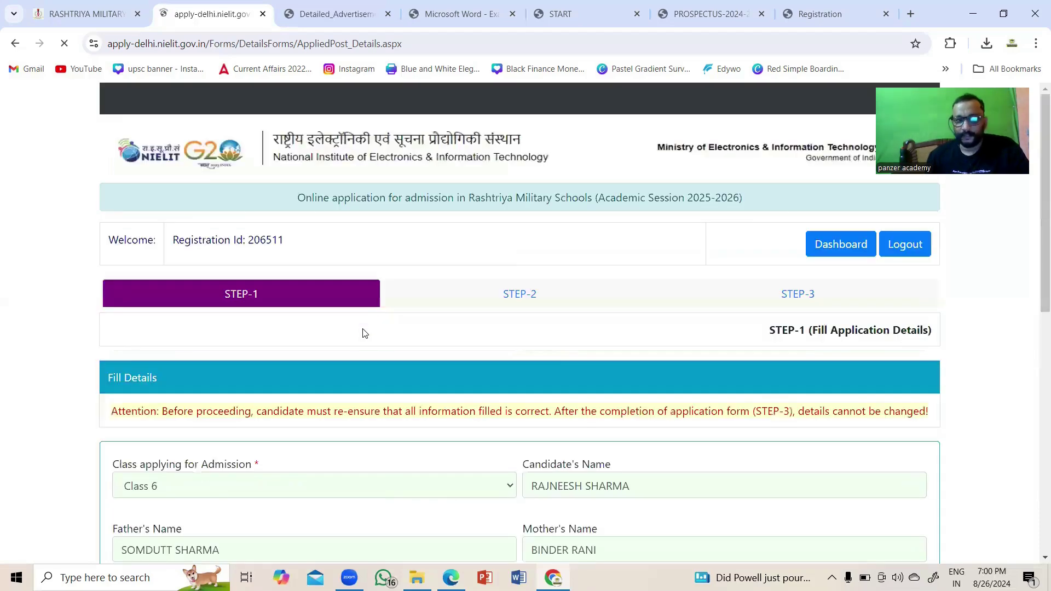
{"action": "scroll", "coordinate": [364, 334], "scroll_direction": "down", "scroll_amount": 5}
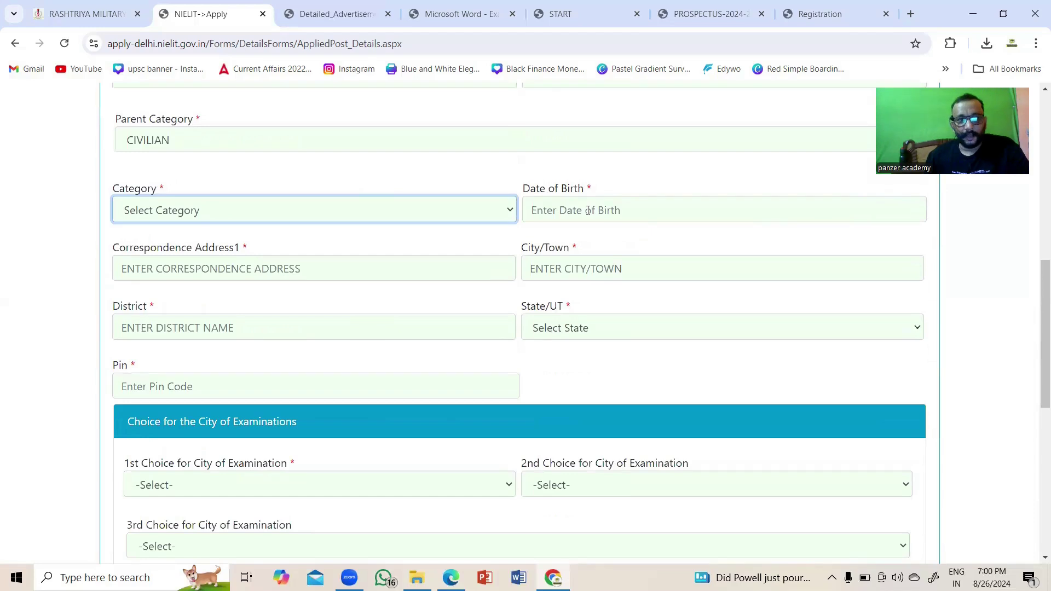
{"action": "left_click", "coordinate": [443, 218]}
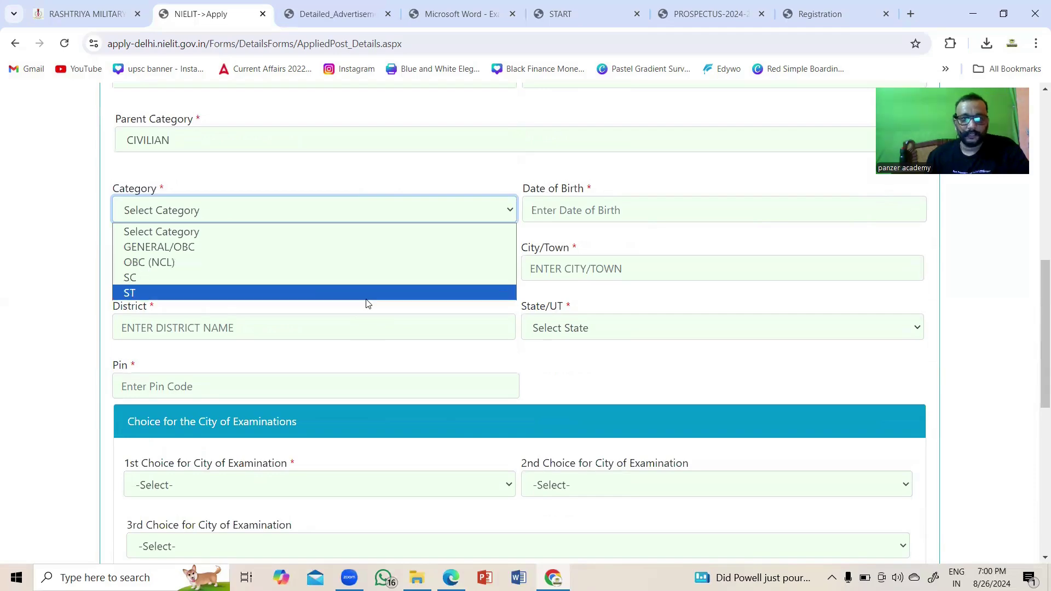
{"action": "left_click", "coordinate": [289, 247]}
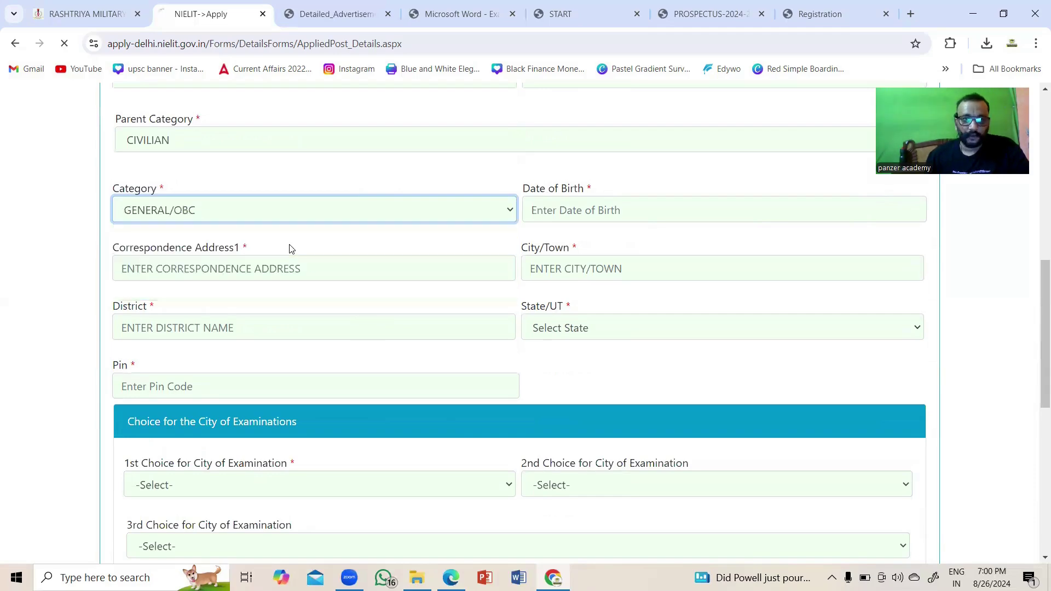
{"action": "scroll", "coordinate": [556, 297], "scroll_direction": "down", "scroll_amount": 3}
{"action": "left_click", "coordinate": [557, 297]}
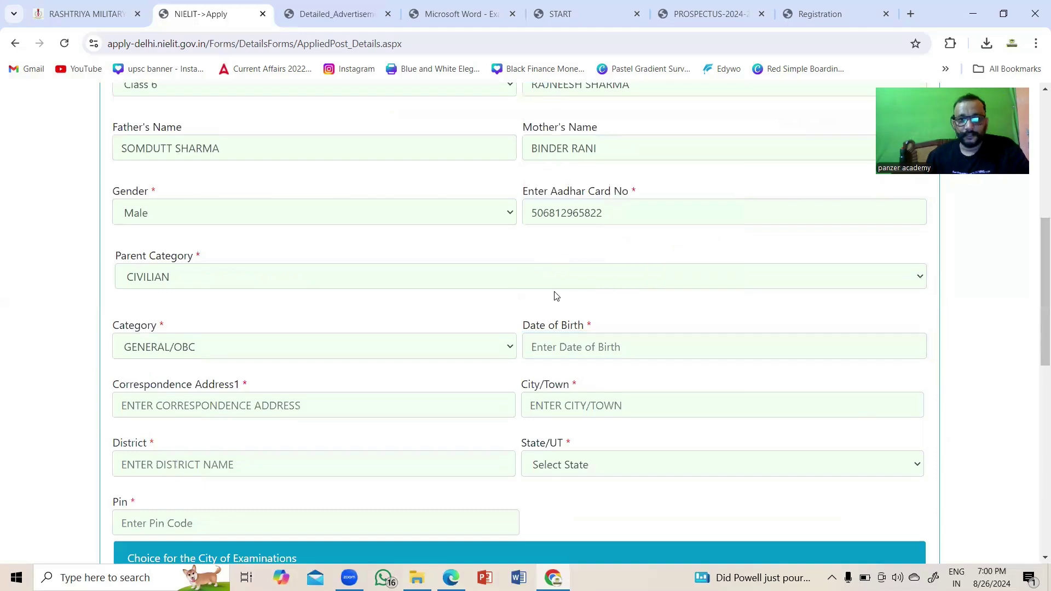
- Pick 9 June 2014 from the calendar as the date of birth
{"action": "left_click", "coordinate": [574, 347]}
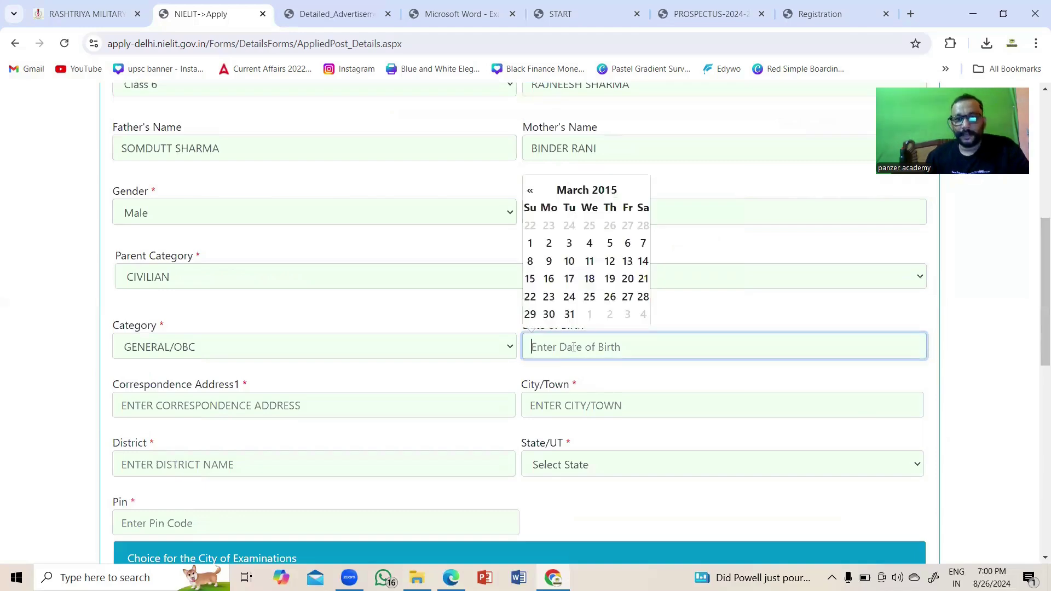
{"action": "left_click", "coordinate": [600, 190]}
{"action": "left_click", "coordinate": [600, 192]}
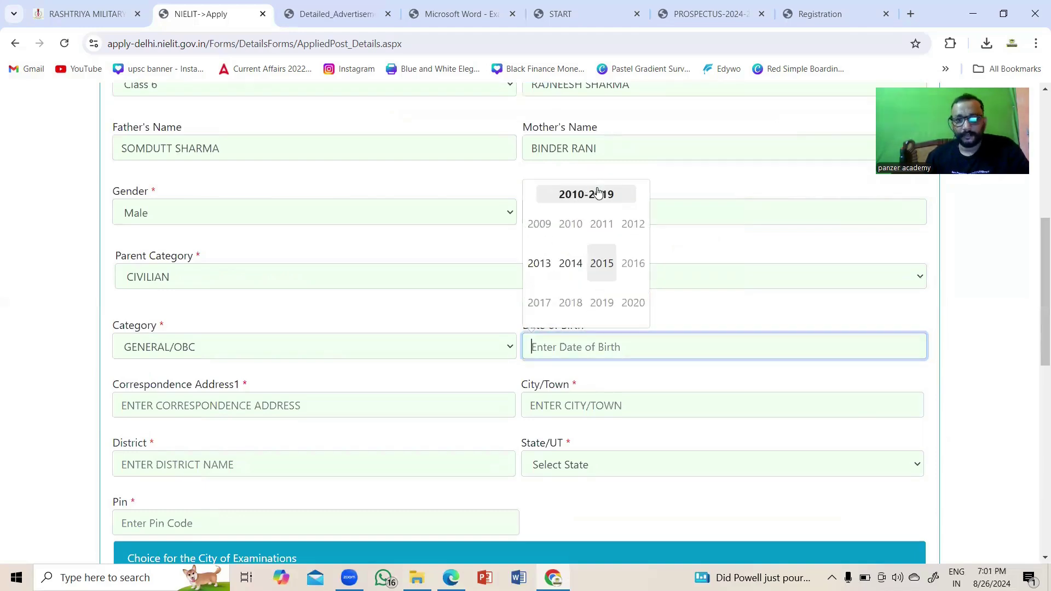
{"action": "left_click", "coordinate": [602, 264]}
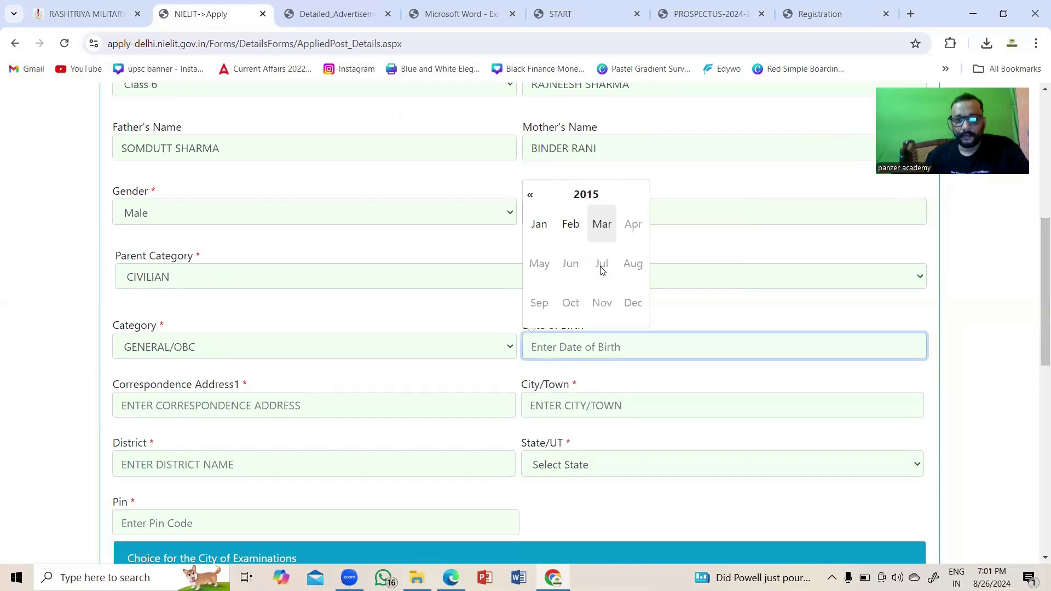
{"action": "left_click", "coordinate": [592, 198]}
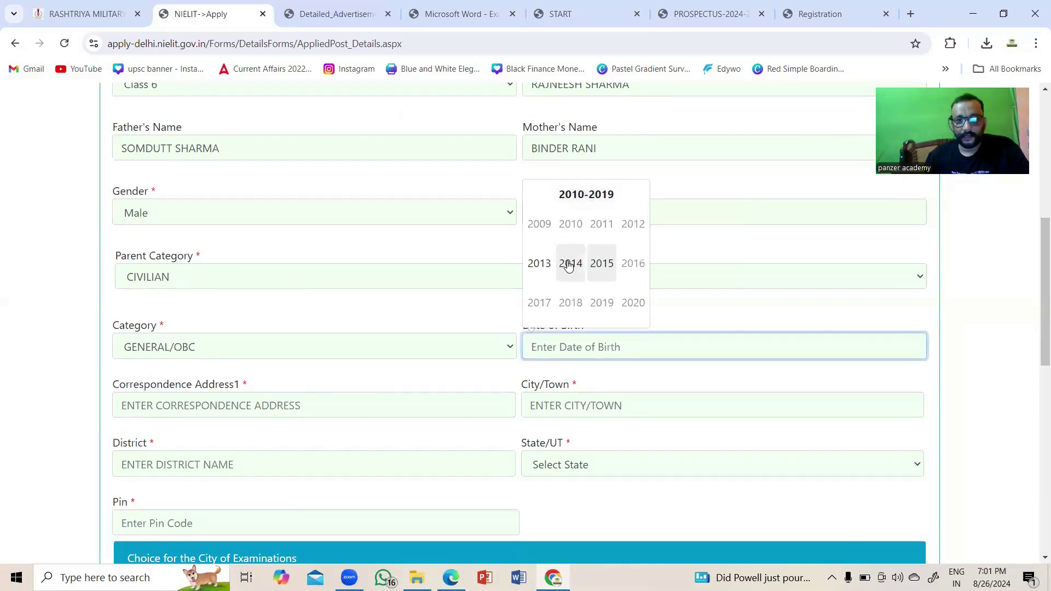
{"action": "left_click", "coordinate": [570, 263]}
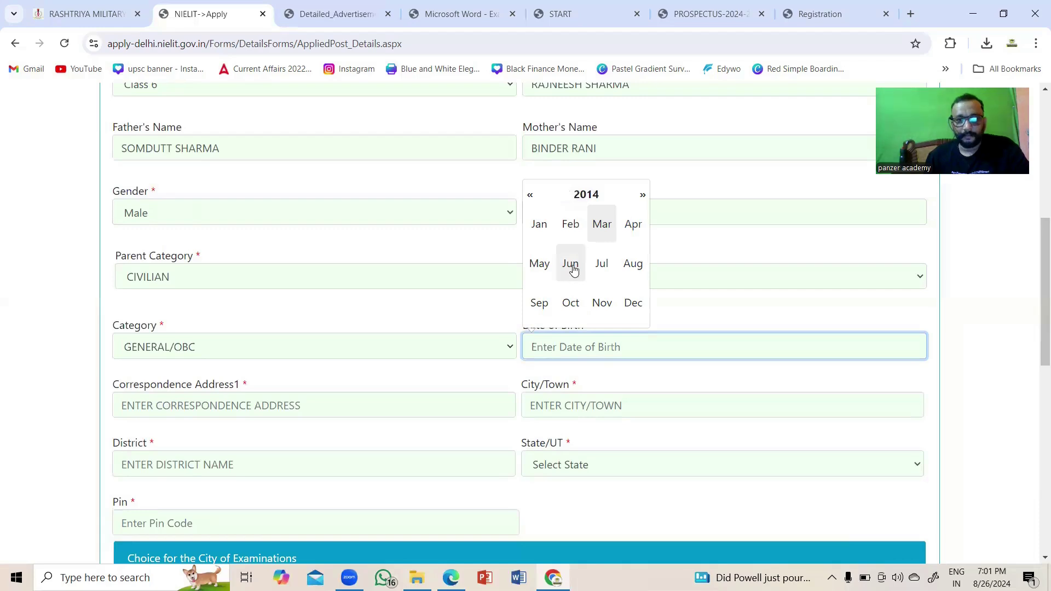
{"action": "left_click", "coordinate": [571, 267]}
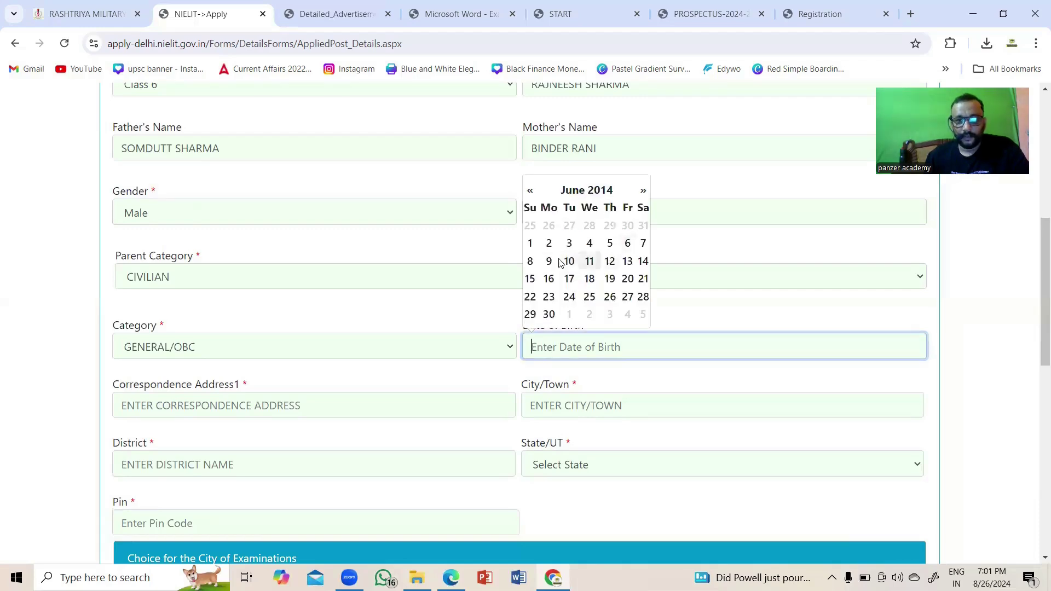
{"action": "left_click", "coordinate": [551, 264]}
{"action": "scroll", "coordinate": [692, 334], "scroll_direction": "down", "scroll_amount": 2}
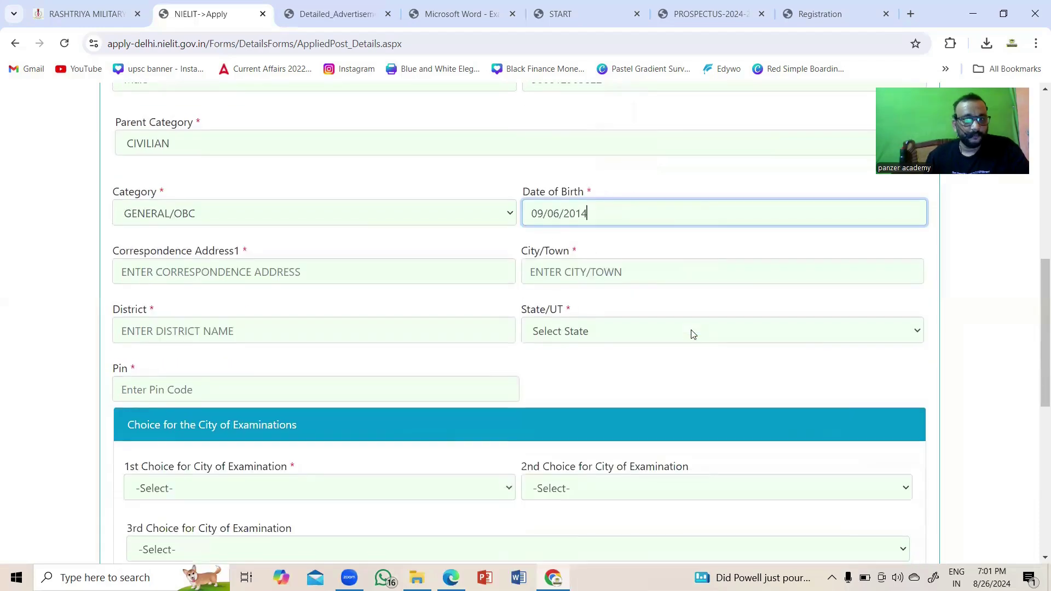
- Autofill the correspondence address fields from a saved Chrome address
{"action": "left_click", "coordinate": [310, 278]}
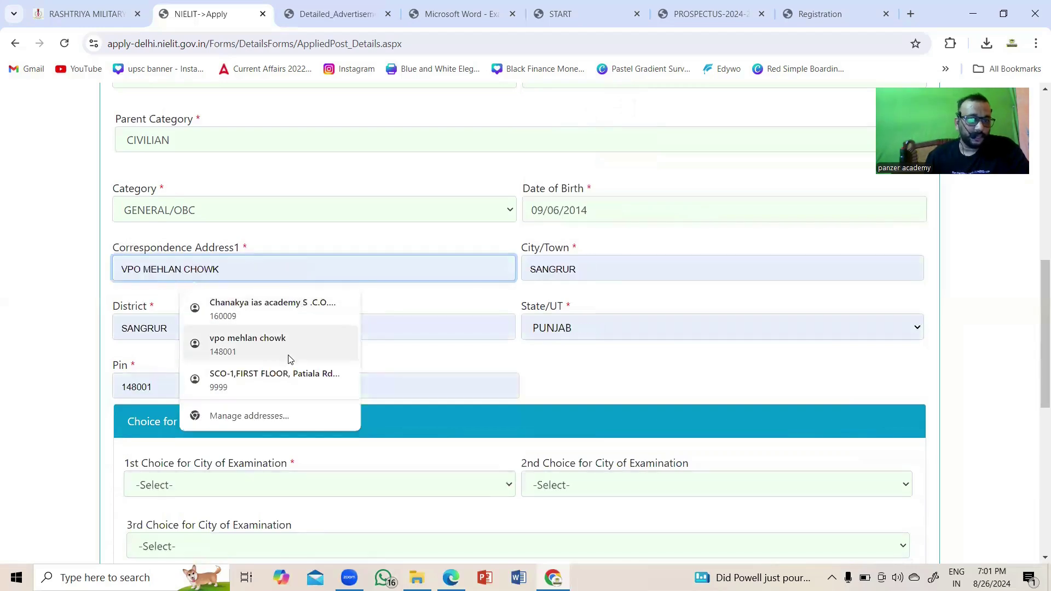
{"action": "left_click", "coordinate": [284, 379]}
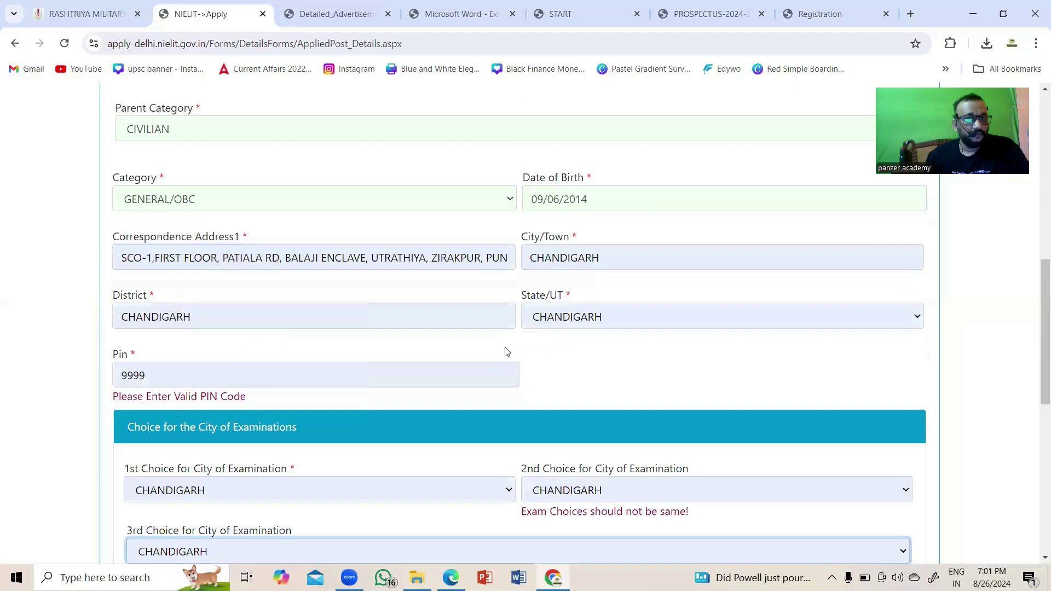
{"action": "scroll", "coordinate": [507, 352], "scroll_direction": "down", "scroll_amount": 1}
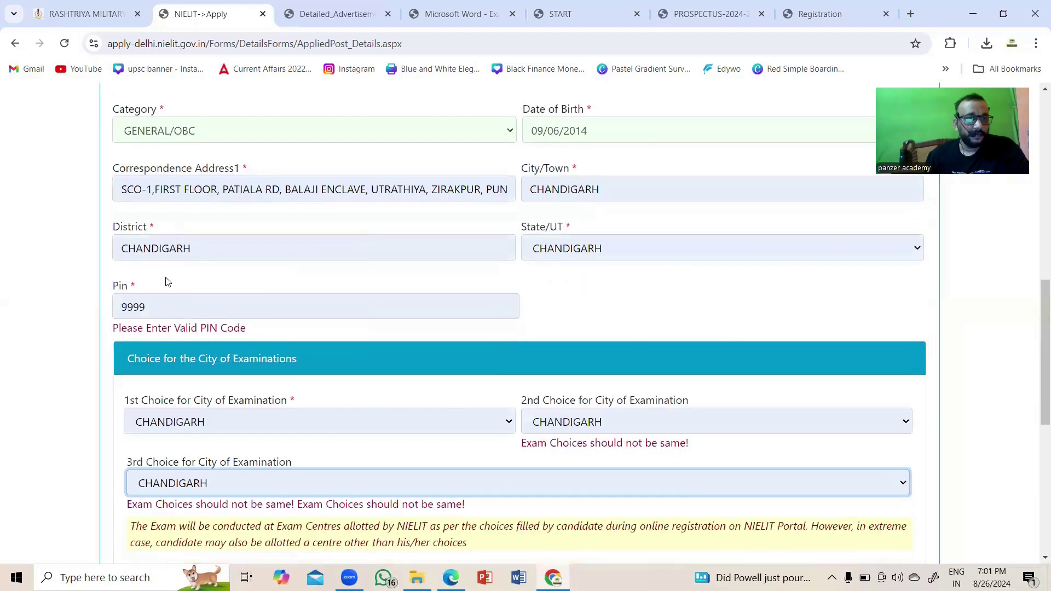
- Replace the invalid PIN code with the correct one
{"action": "left_click", "coordinate": [174, 307]}
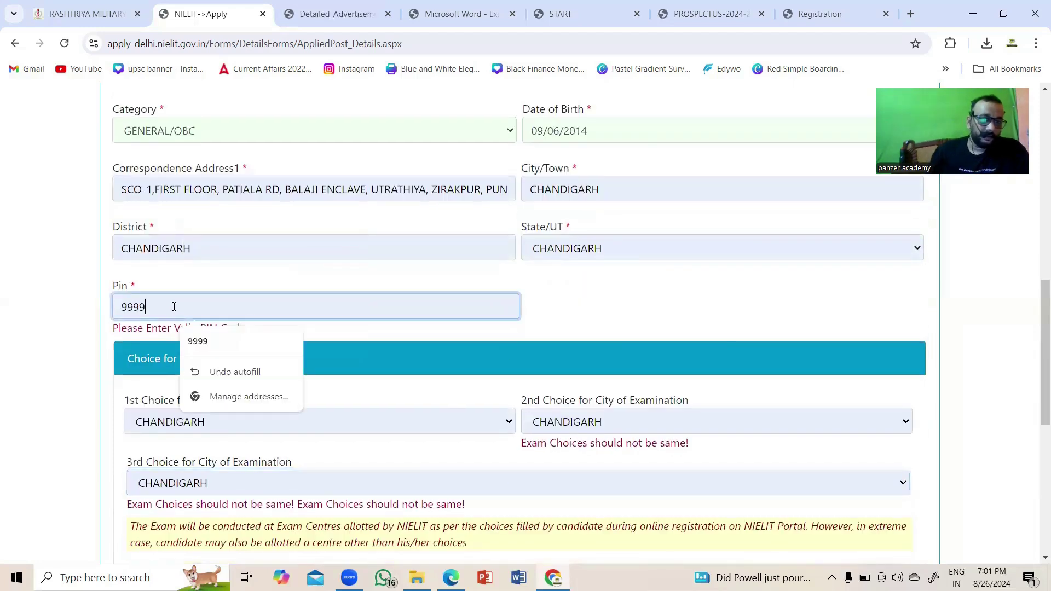
{"action": "key", "text": "BackSpace"}
{"action": "key", "text": "BackSpace"}
{"action": "key", "text": "BackSpace"}
{"action": "key", "text": "BackSpace"}
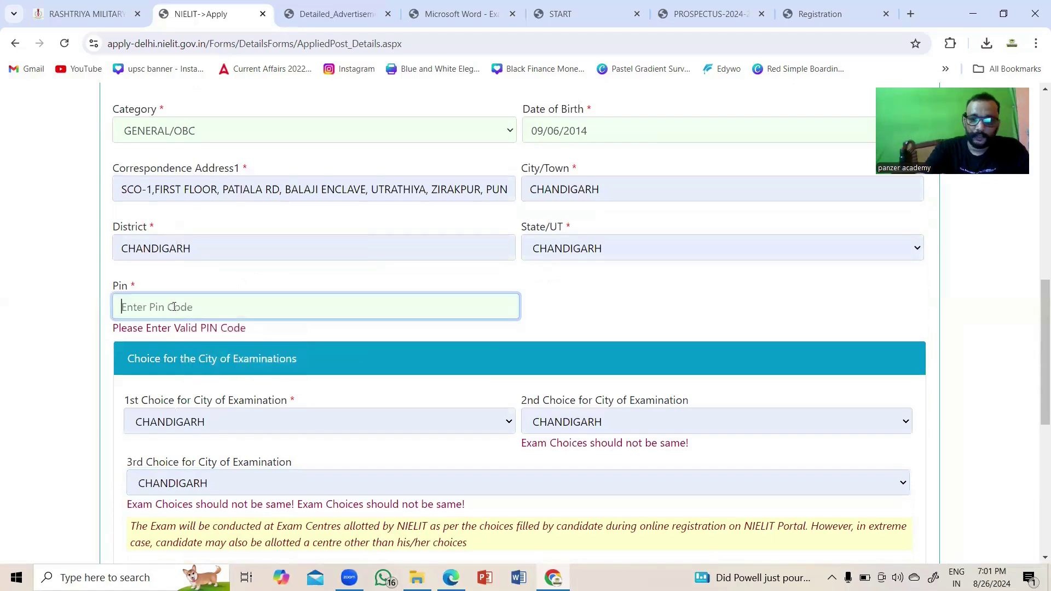
{"action": "type", "text": "140603"}
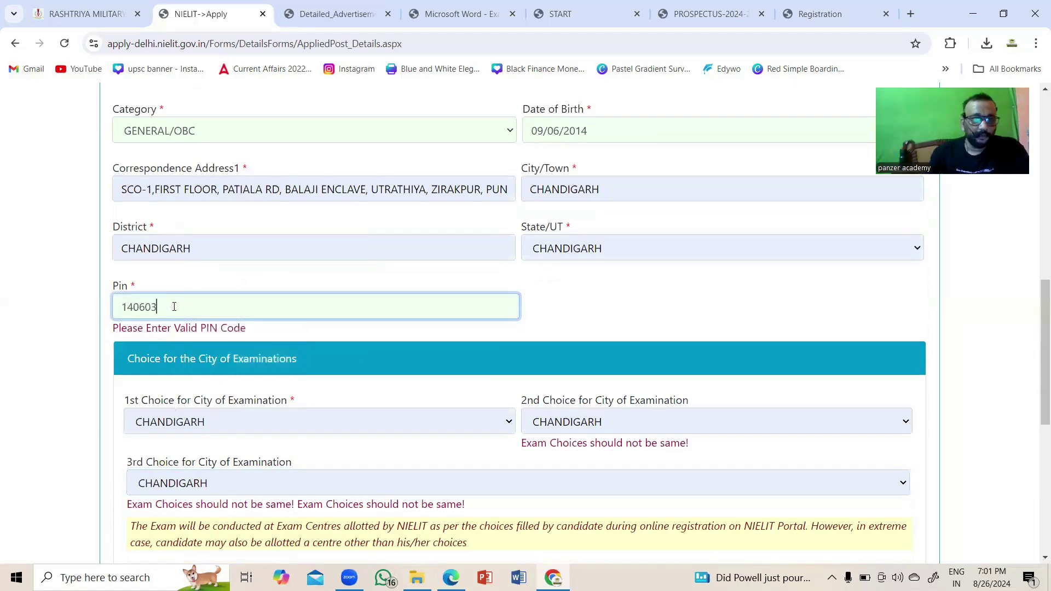
{"action": "scroll", "coordinate": [174, 307], "scroll_direction": "down", "scroll_amount": 2}
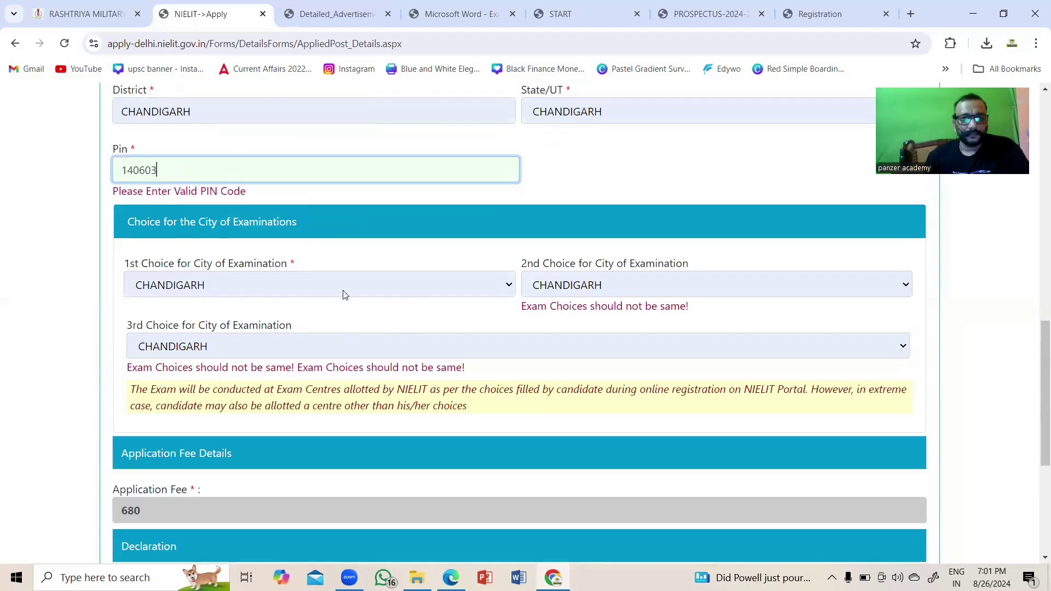
{"action": "scroll", "coordinate": [383, 294], "scroll_direction": "up", "scroll_amount": 2}
{"action": "scroll", "coordinate": [429, 284], "scroll_direction": "down", "scroll_amount": 4}
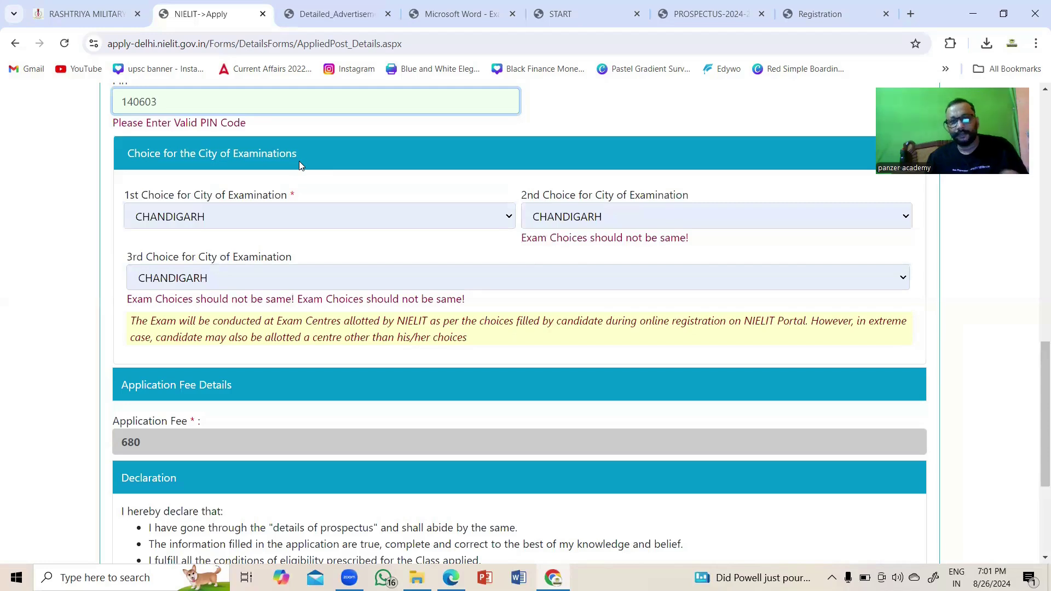
- Set exam city choices to CHANDIGARH, AMBALA and ROPAR
{"action": "left_click", "coordinate": [318, 218]}
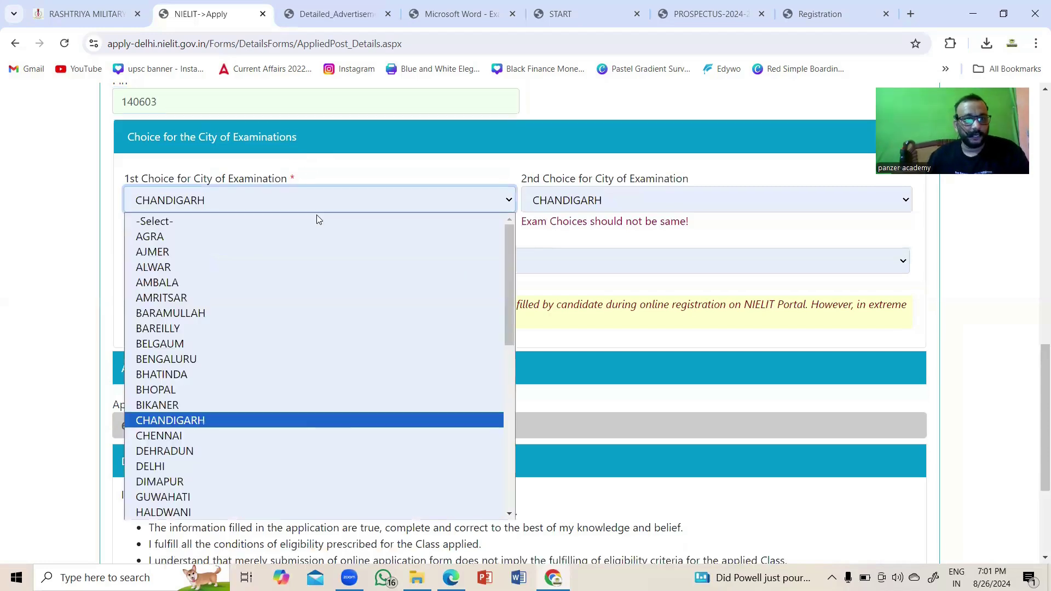
{"action": "left_click", "coordinate": [269, 421]}
{"action": "left_click", "coordinate": [592, 207]}
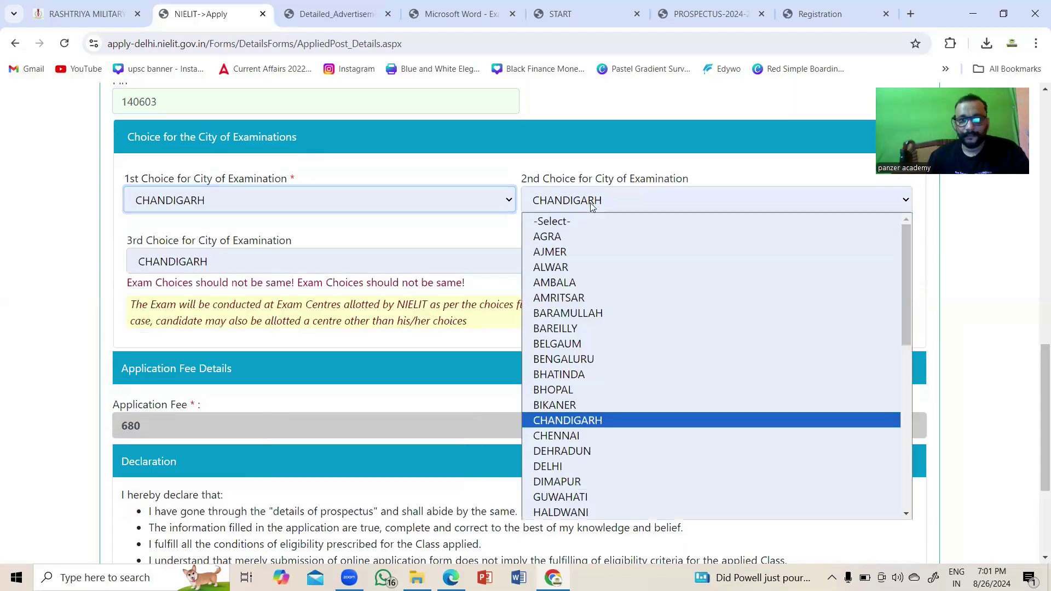
{"action": "left_click", "coordinate": [589, 281]}
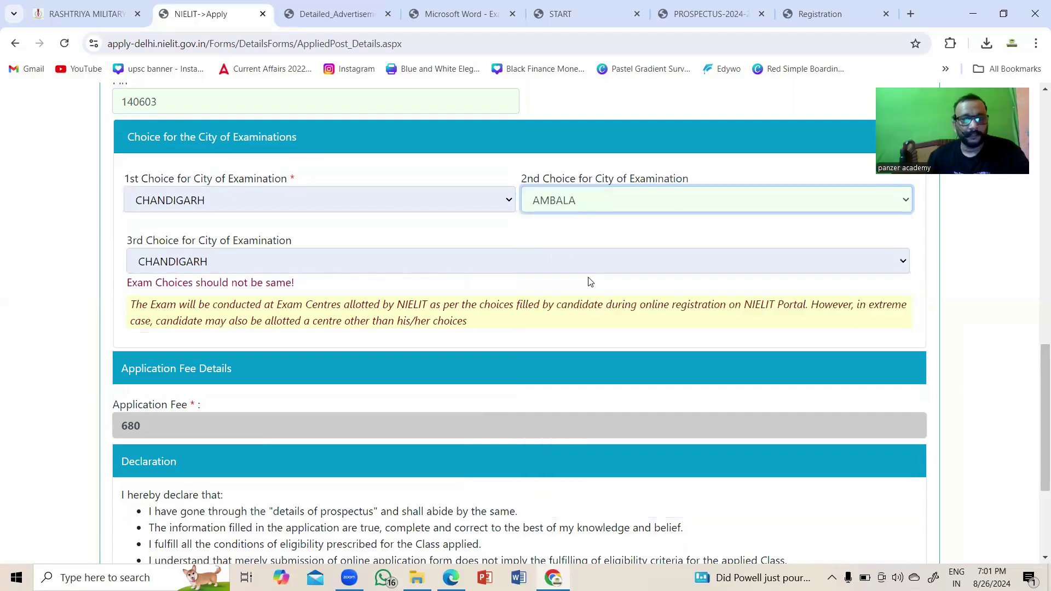
{"action": "left_click", "coordinate": [530, 268]}
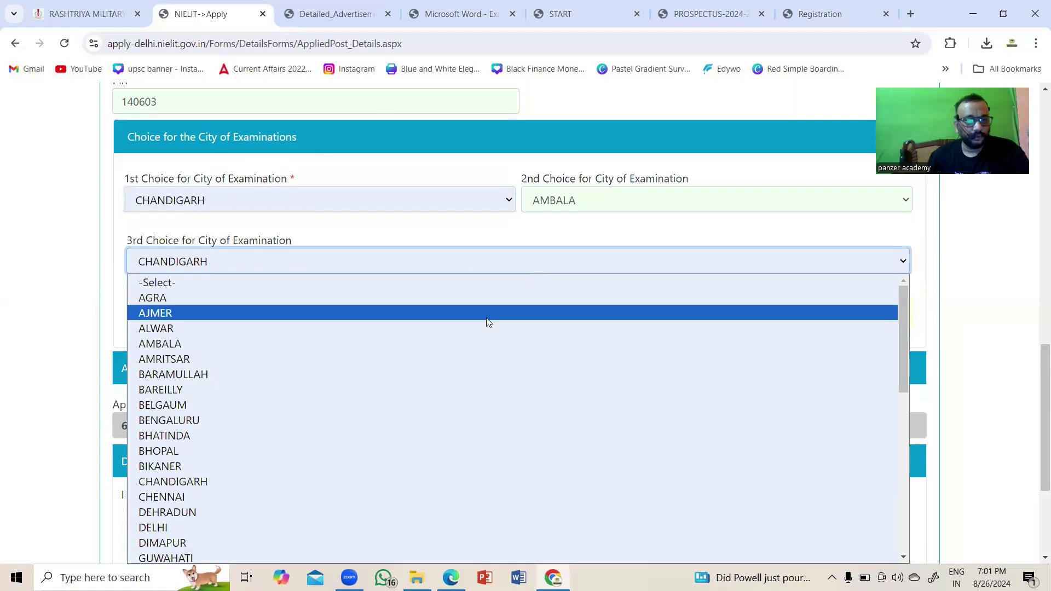
{"action": "scroll", "coordinate": [489, 322], "scroll_direction": "down", "scroll_amount": 3}
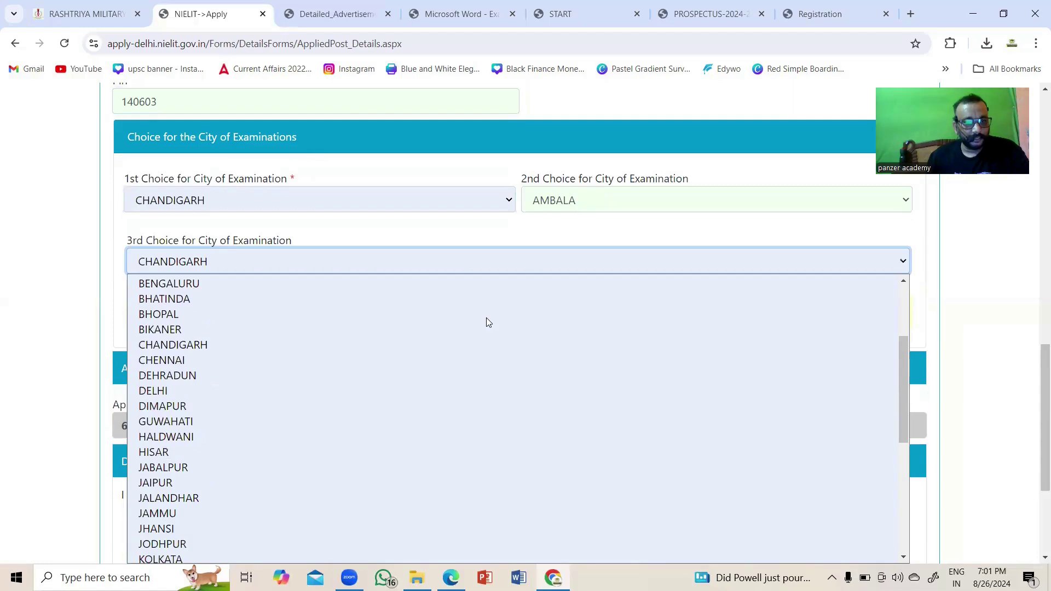
{"action": "scroll", "coordinate": [488, 322], "scroll_direction": "down", "scroll_amount": 5}
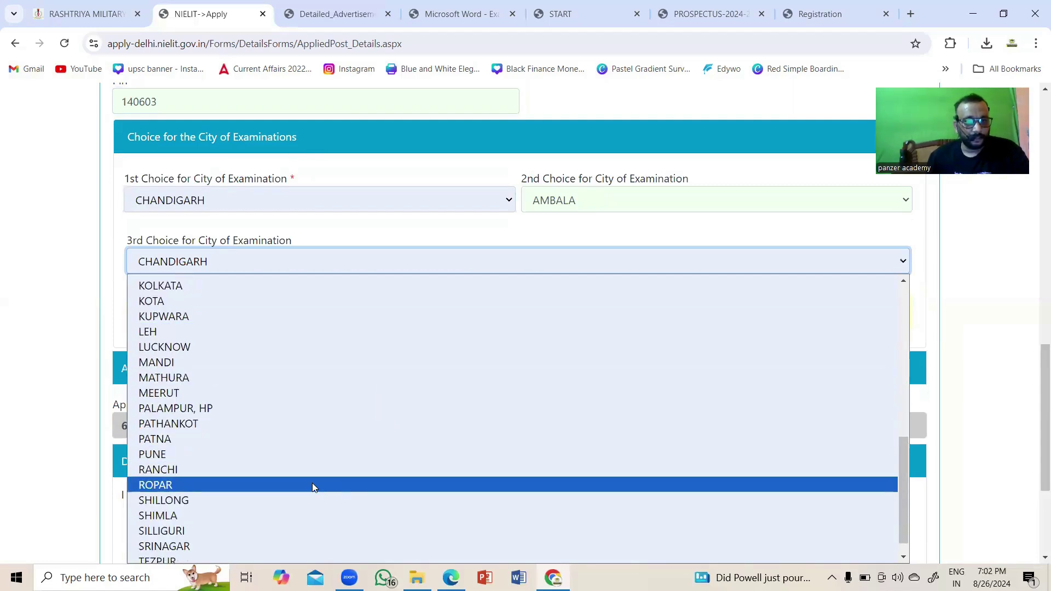
{"action": "left_click", "coordinate": [290, 486]}
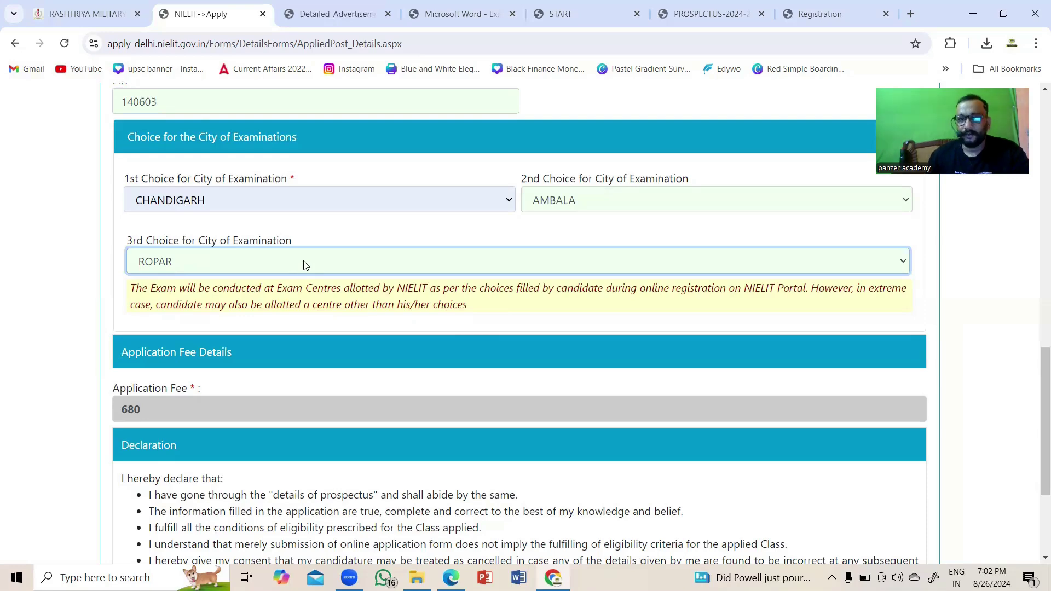
- Accept the declaration by ticking 'I Agree' at the bottom of the Step-1 form
{"action": "scroll", "coordinate": [305, 265], "scroll_direction": "down", "scroll_amount": 2}
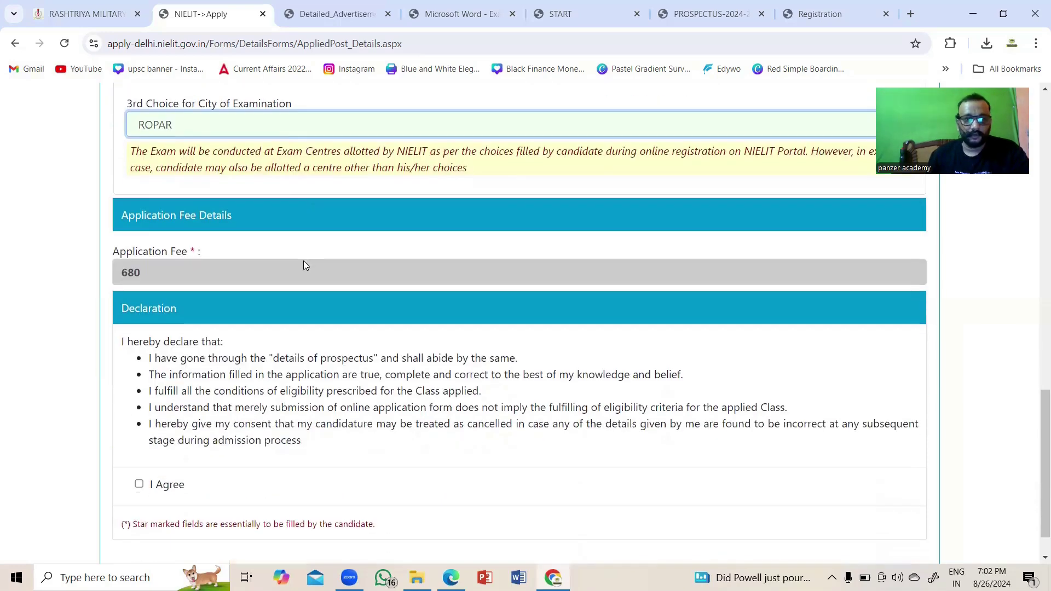
{"action": "scroll", "coordinate": [305, 265], "scroll_direction": "up", "scroll_amount": 2}
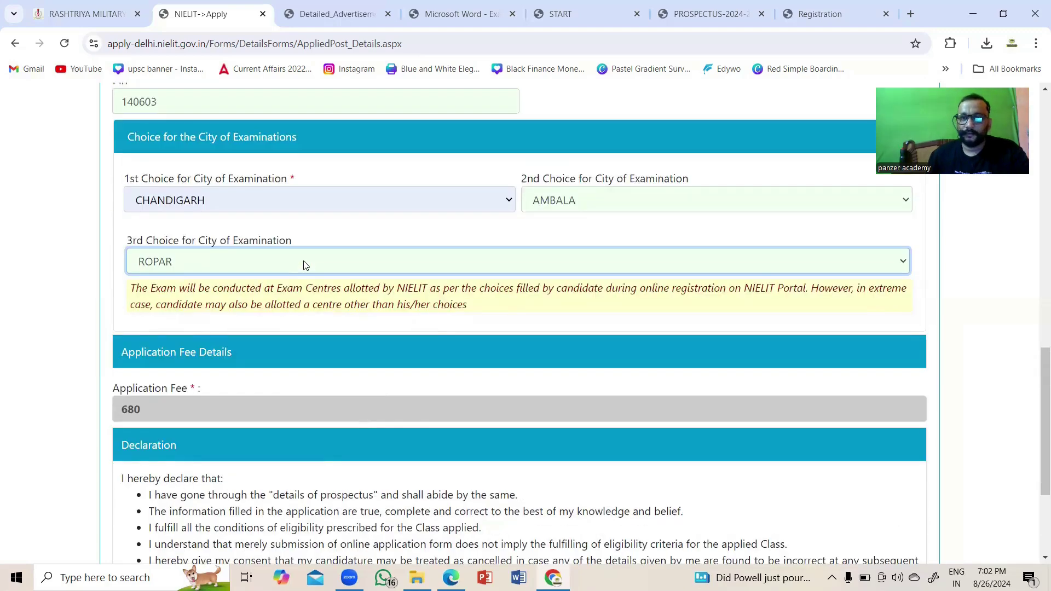
{"action": "scroll", "coordinate": [303, 265], "scroll_direction": "down", "scroll_amount": 1}
{"action": "scroll", "coordinate": [550, 295], "scroll_direction": "down", "scroll_amount": 2}
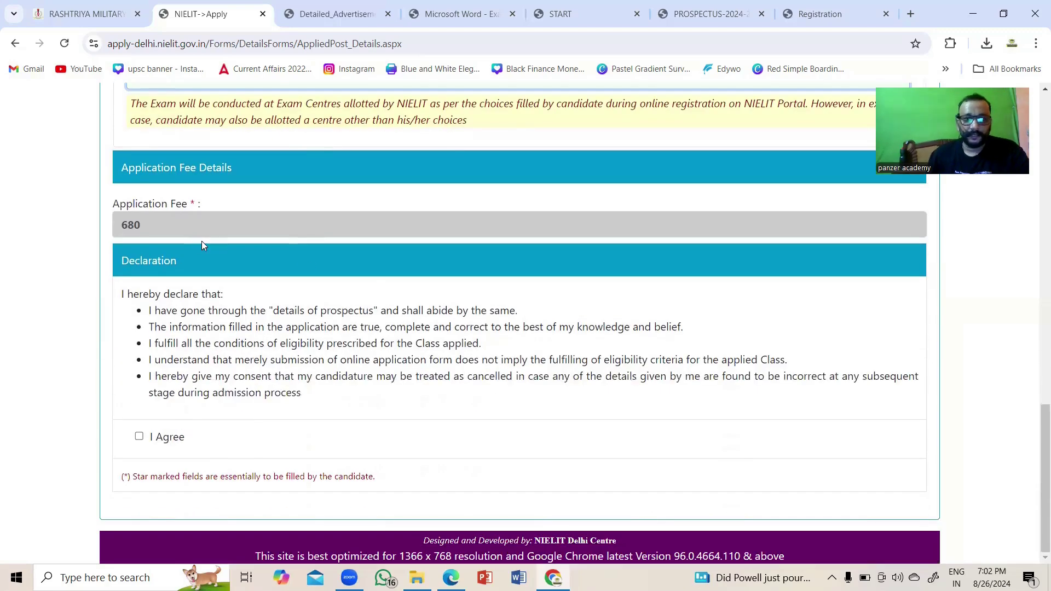
{"action": "left_click", "coordinate": [139, 436]}
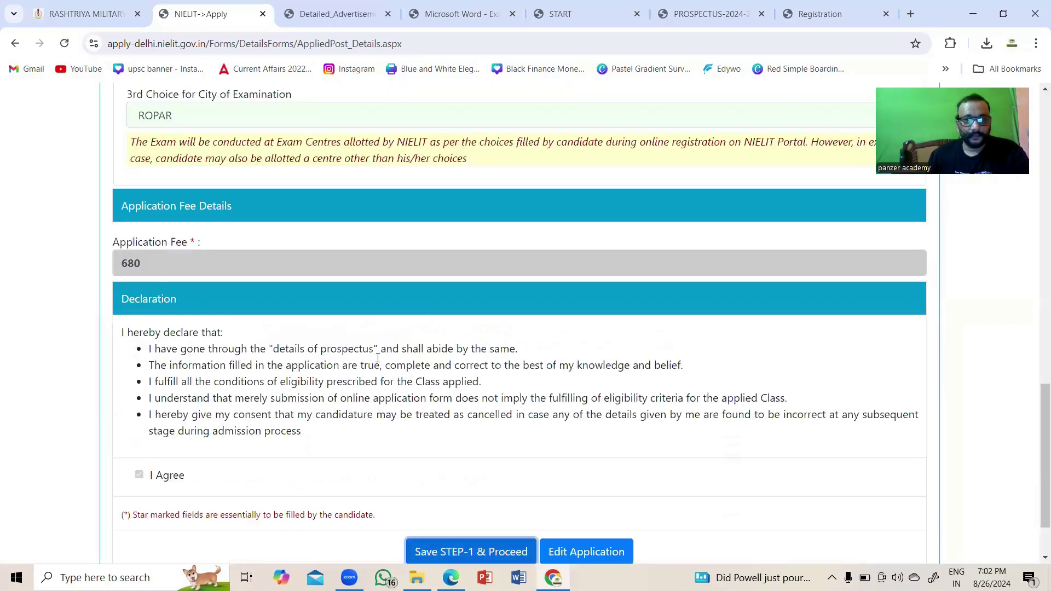
- Save Step-1 and confirm the prompt to re-check name, father's name and date of birth
{"action": "scroll", "coordinate": [377, 362], "scroll_direction": "down", "scroll_amount": 2}
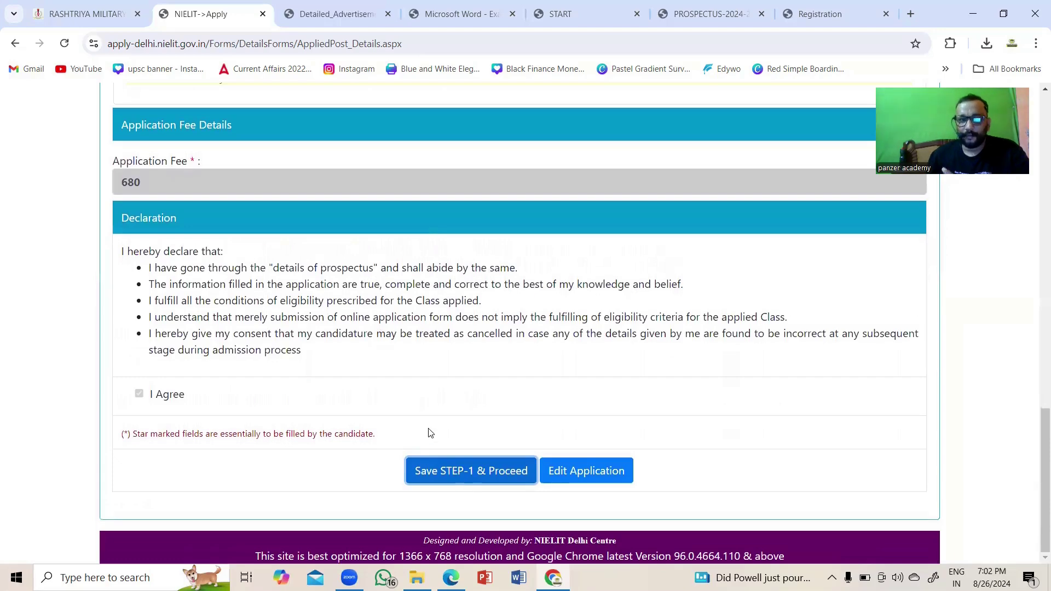
{"action": "scroll", "coordinate": [430, 430], "scroll_direction": "up", "scroll_amount": 10}
{"action": "scroll", "coordinate": [430, 429], "scroll_direction": "up", "scroll_amount": 7}
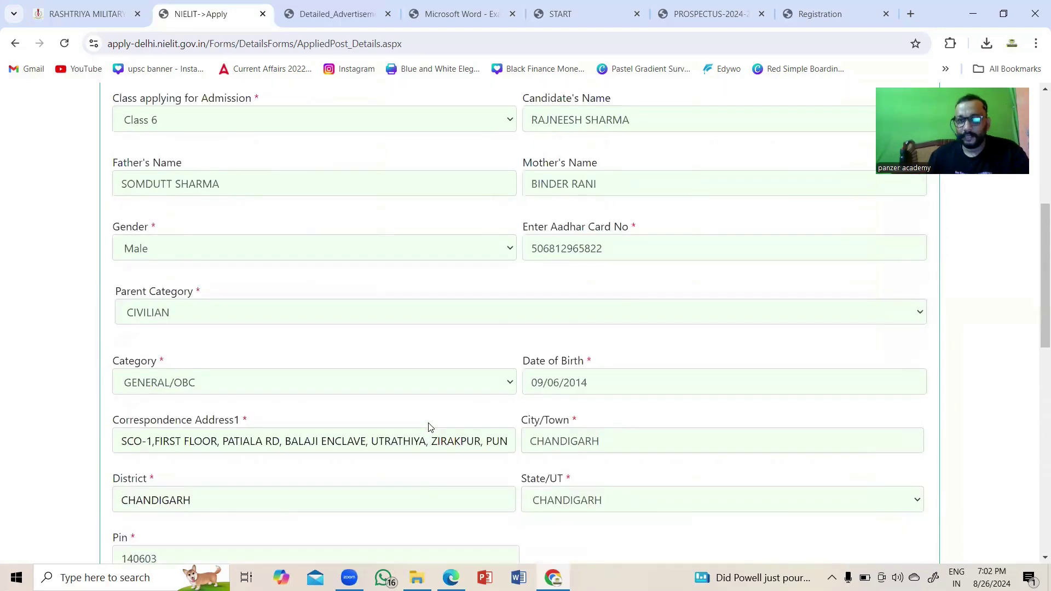
{"action": "scroll", "coordinate": [430, 428], "scroll_direction": "down", "scroll_amount": 18}
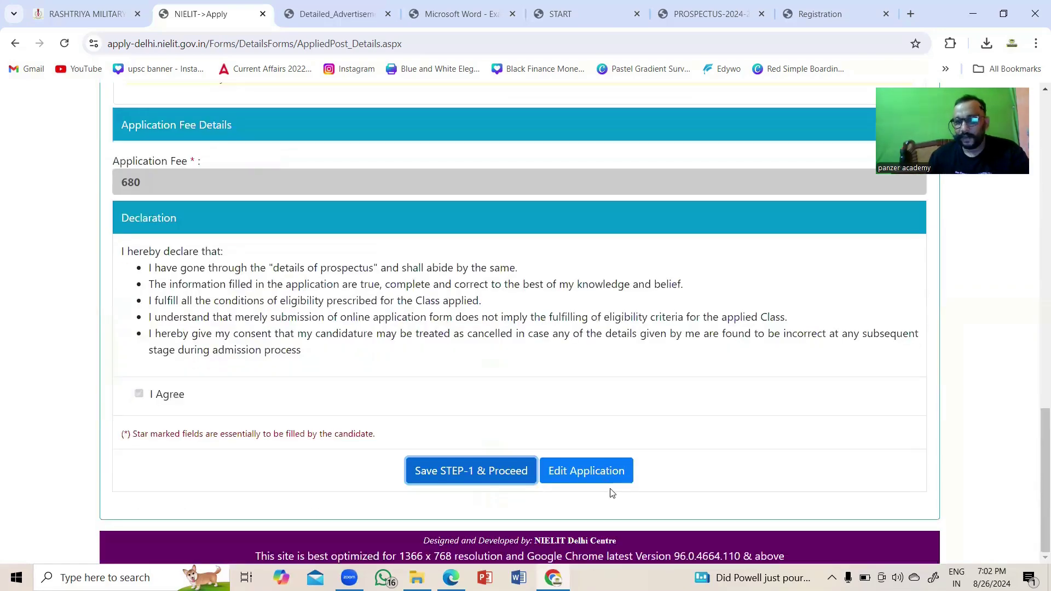
{"action": "left_click", "coordinate": [484, 479]}
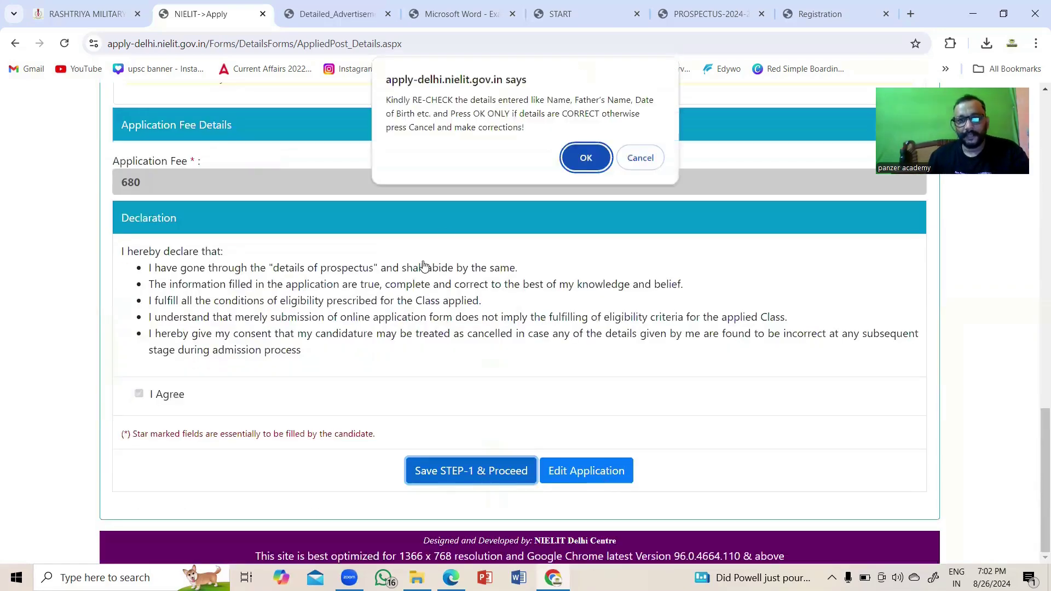
{"action": "left_click", "coordinate": [584, 159]}
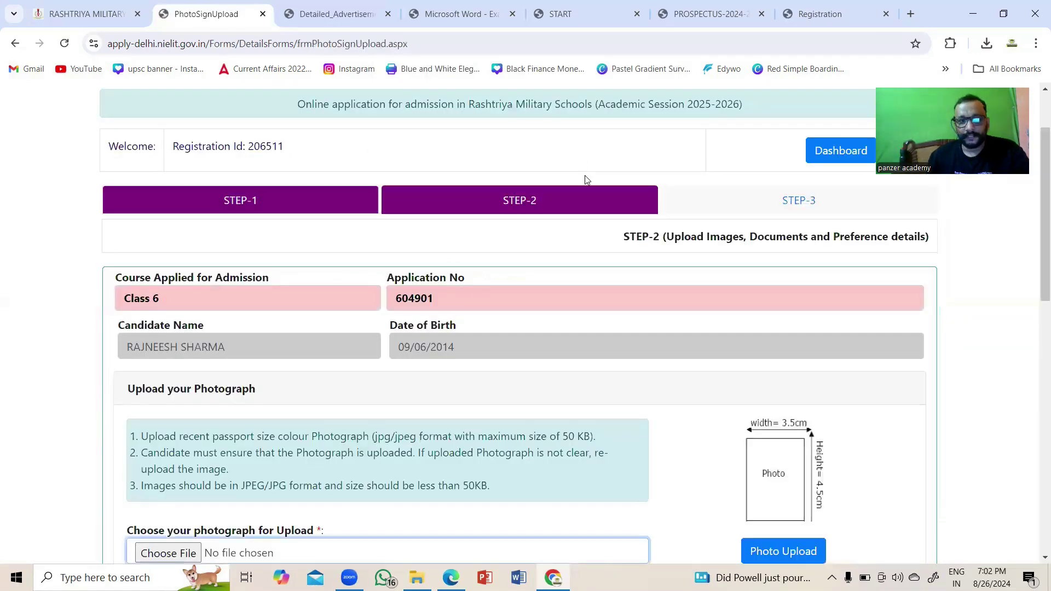
- Go through the Step-2 upload section and pick the signature image file to upload
{"action": "scroll", "coordinate": [588, 191], "scroll_direction": "down", "scroll_amount": 1}
{"action": "scroll", "coordinate": [590, 195], "scroll_direction": "down", "scroll_amount": 1}
{"action": "scroll", "coordinate": [588, 191], "scroll_direction": "down", "scroll_amount": 2}
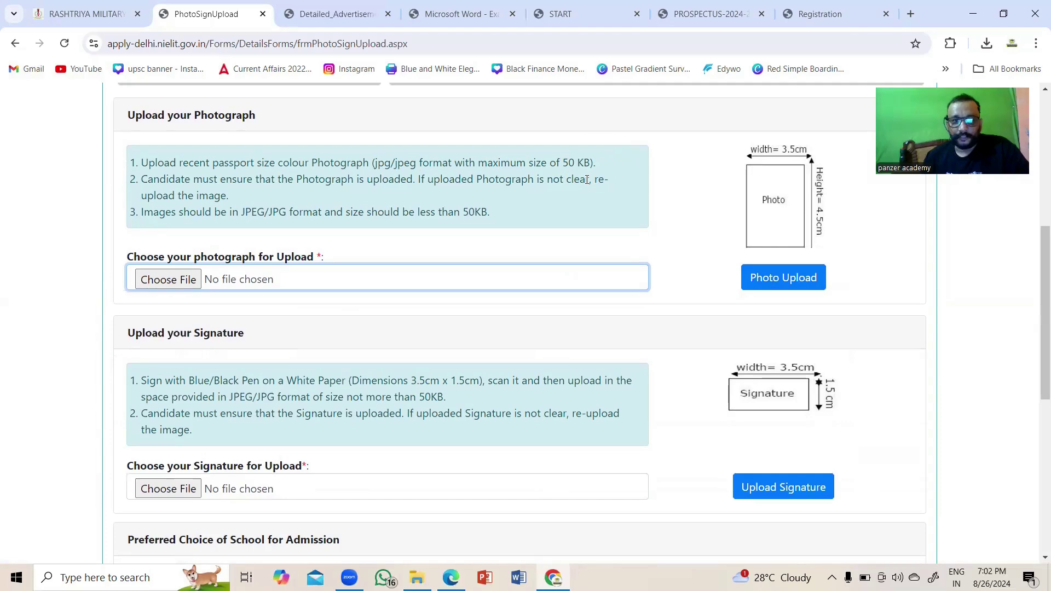
{"action": "scroll", "coordinate": [584, 197], "scroll_direction": "down", "scroll_amount": 1}
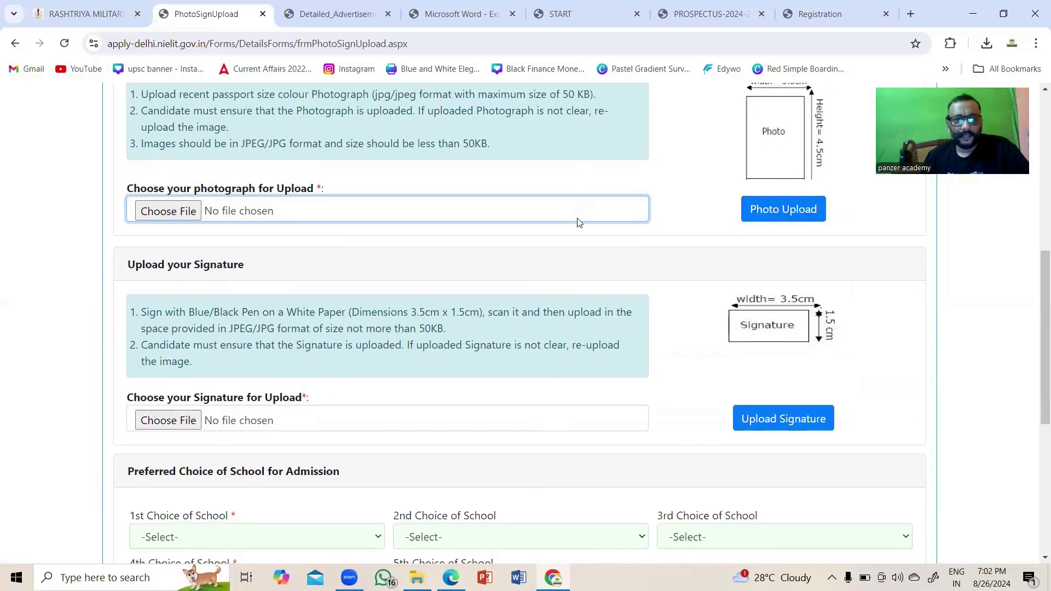
{"action": "scroll", "coordinate": [548, 241], "scroll_direction": "down", "scroll_amount": 1}
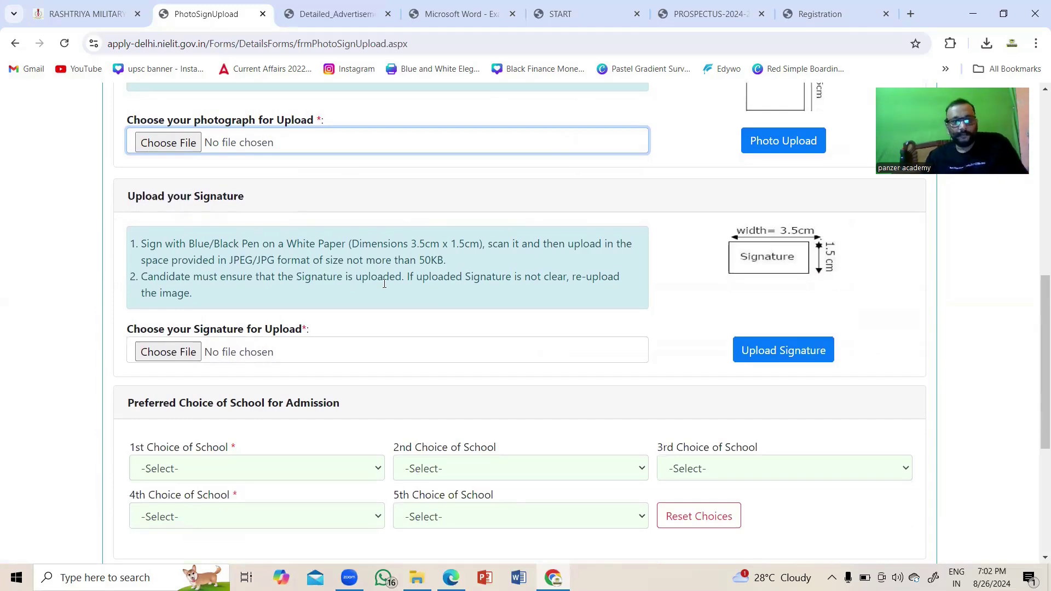
{"action": "scroll", "coordinate": [385, 284], "scroll_direction": "down", "scroll_amount": 2}
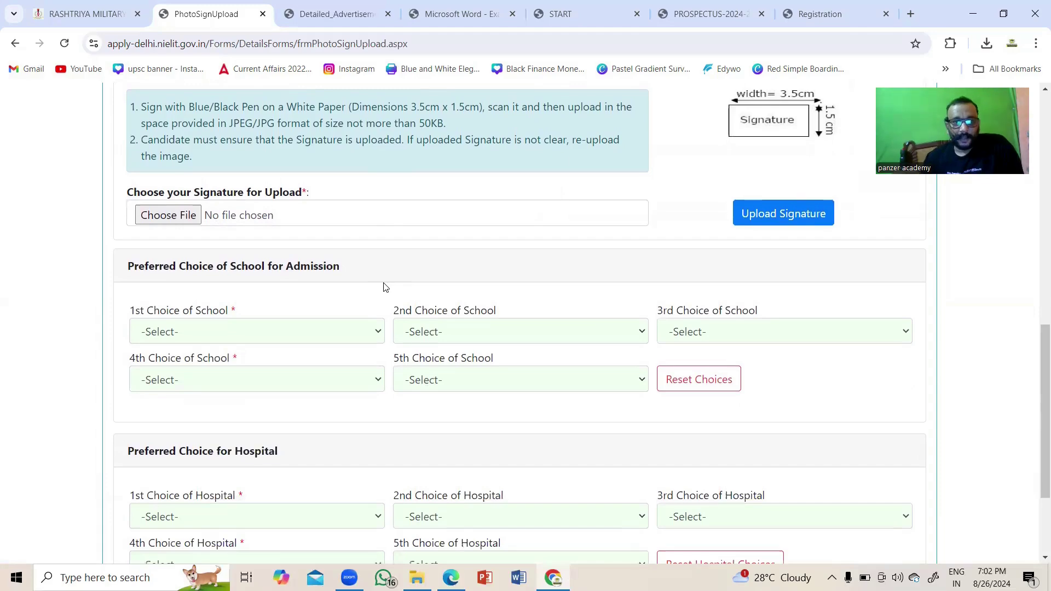
{"action": "scroll", "coordinate": [385, 288], "scroll_direction": "down", "scroll_amount": 1}
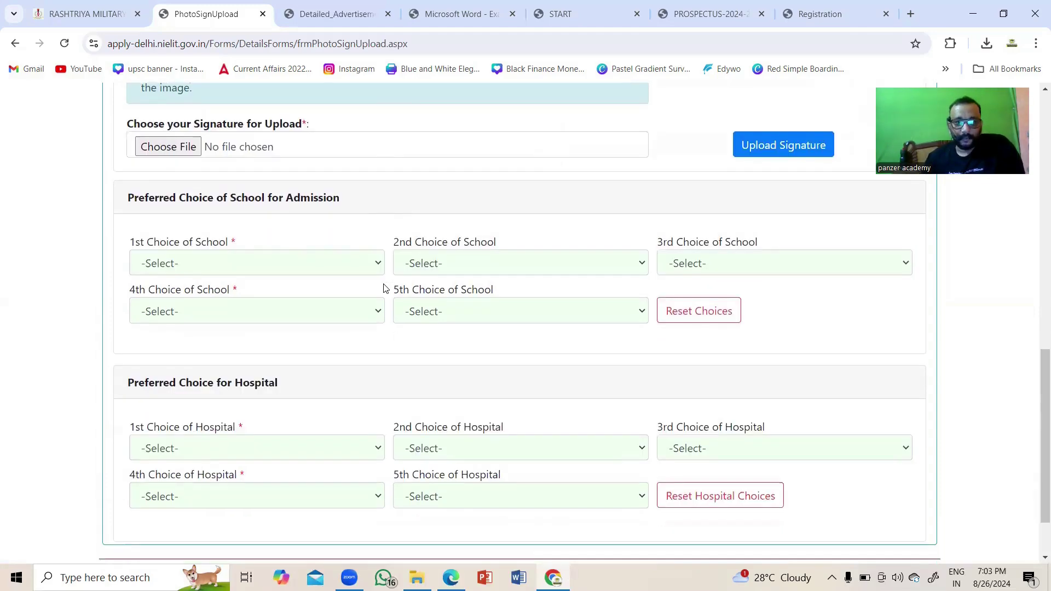
{"action": "scroll", "coordinate": [385, 288], "scroll_direction": "up", "scroll_amount": 4}
{"action": "scroll", "coordinate": [386, 289], "scroll_direction": "down", "scroll_amount": 2}
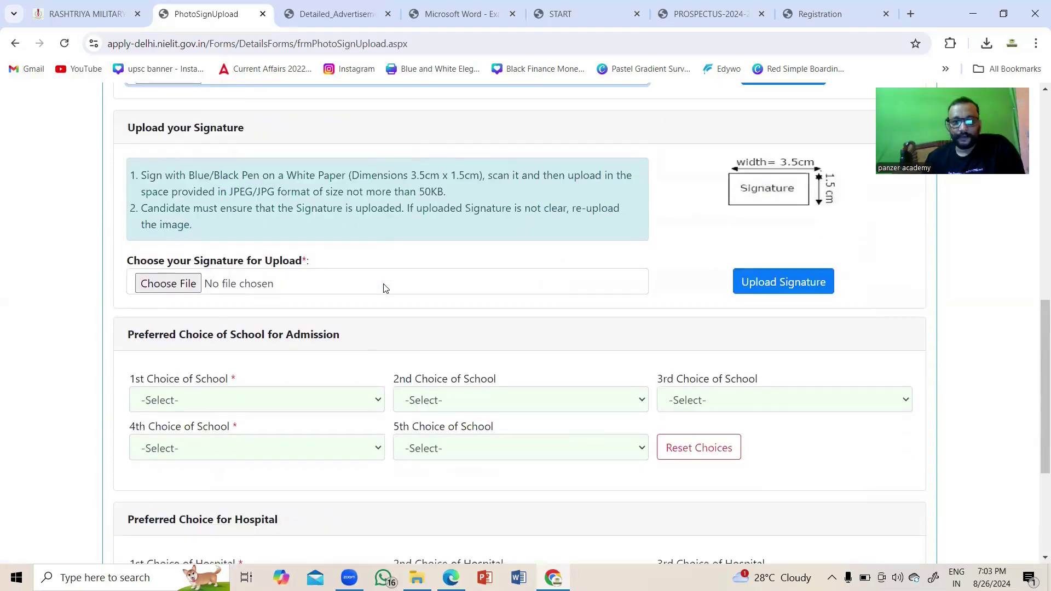
{"action": "scroll", "coordinate": [386, 289], "scroll_direction": "down", "scroll_amount": 1}
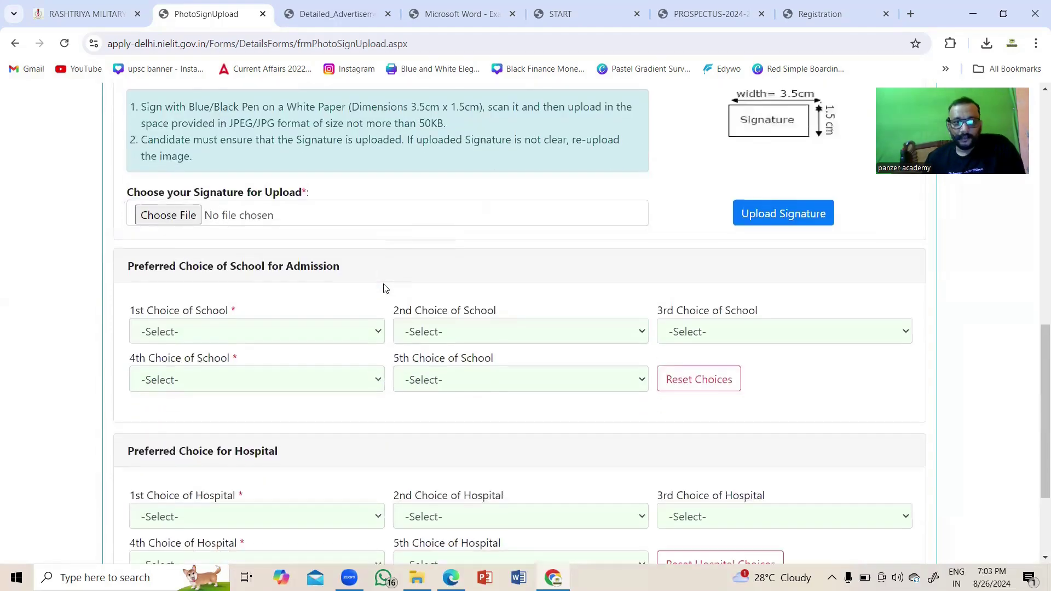
{"action": "scroll", "coordinate": [385, 288], "scroll_direction": "down", "scroll_amount": 1}
{"action": "scroll", "coordinate": [367, 290], "scroll_direction": "up", "scroll_amount": 4}
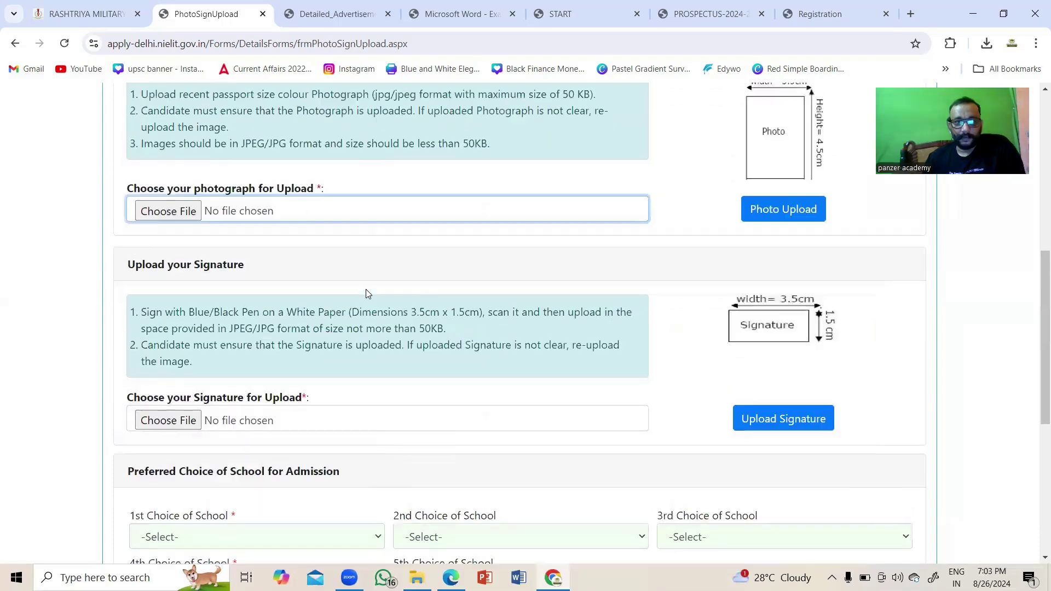
{"action": "scroll", "coordinate": [422, 294], "scroll_direction": "up", "scroll_amount": 1}
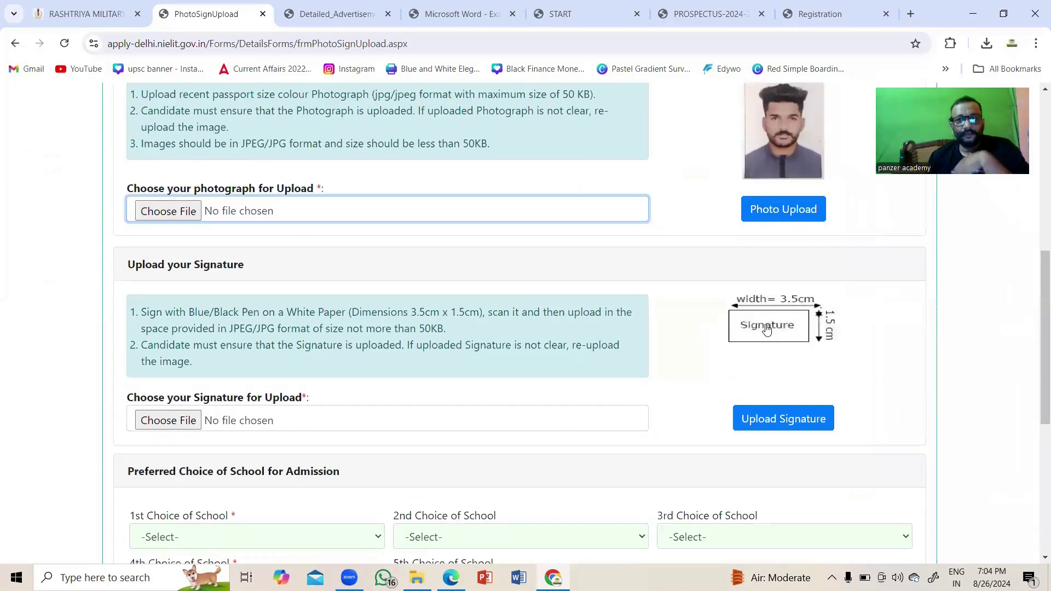
{"action": "scroll", "coordinate": [422, 276], "scroll_direction": "down", "scroll_amount": 1}
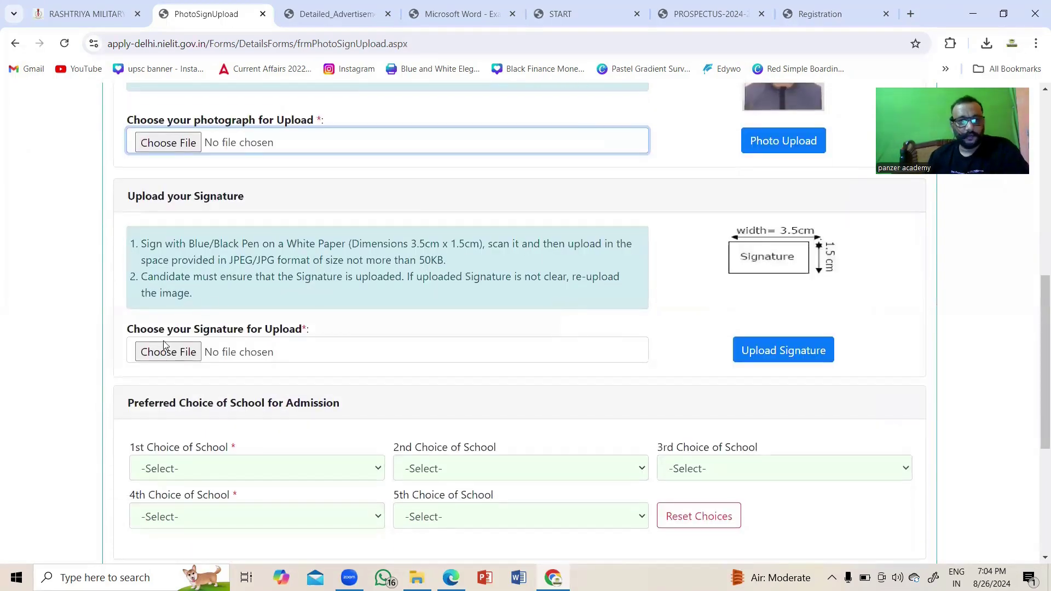
{"action": "left_click", "coordinate": [167, 355]}
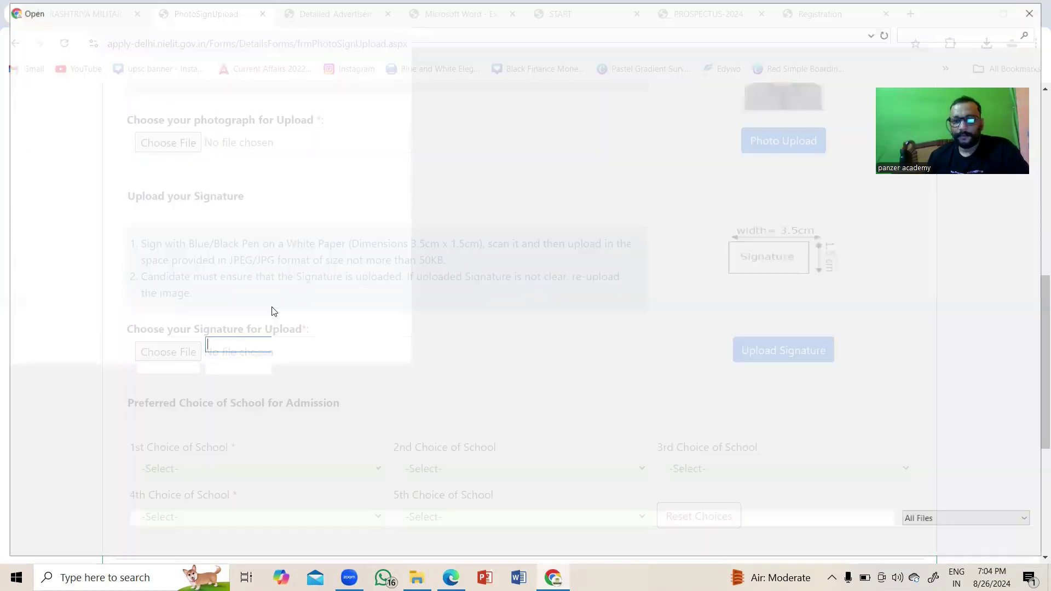
{"action": "scroll", "coordinate": [482, 216], "scroll_direction": "down", "scroll_amount": 10}
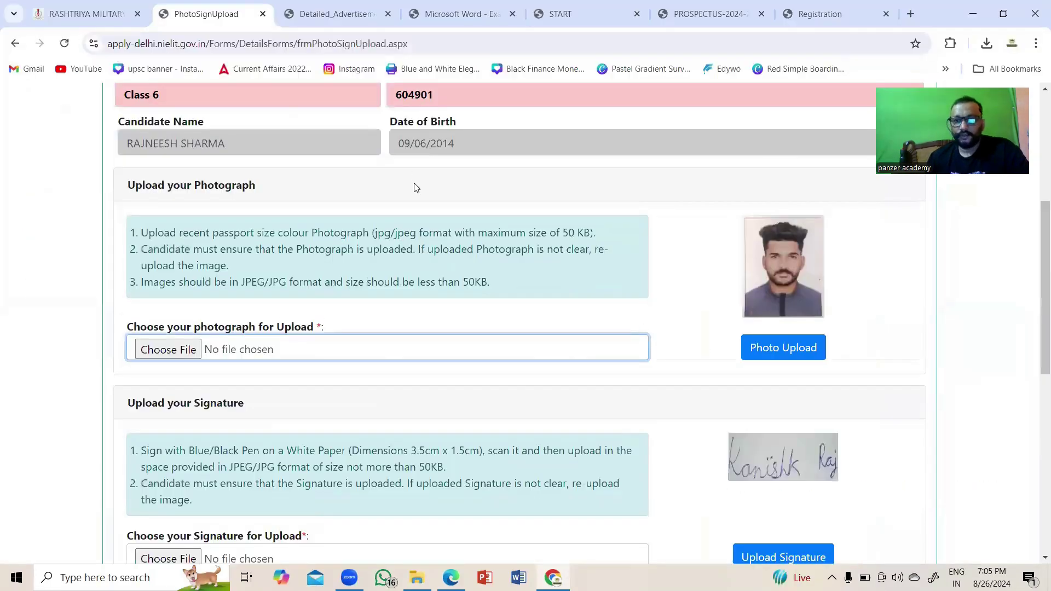
{"action": "scroll", "coordinate": [415, 184], "scroll_direction": "down", "scroll_amount": 4}
{"action": "scroll", "coordinate": [414, 187], "scroll_direction": "down", "scroll_amount": 2}
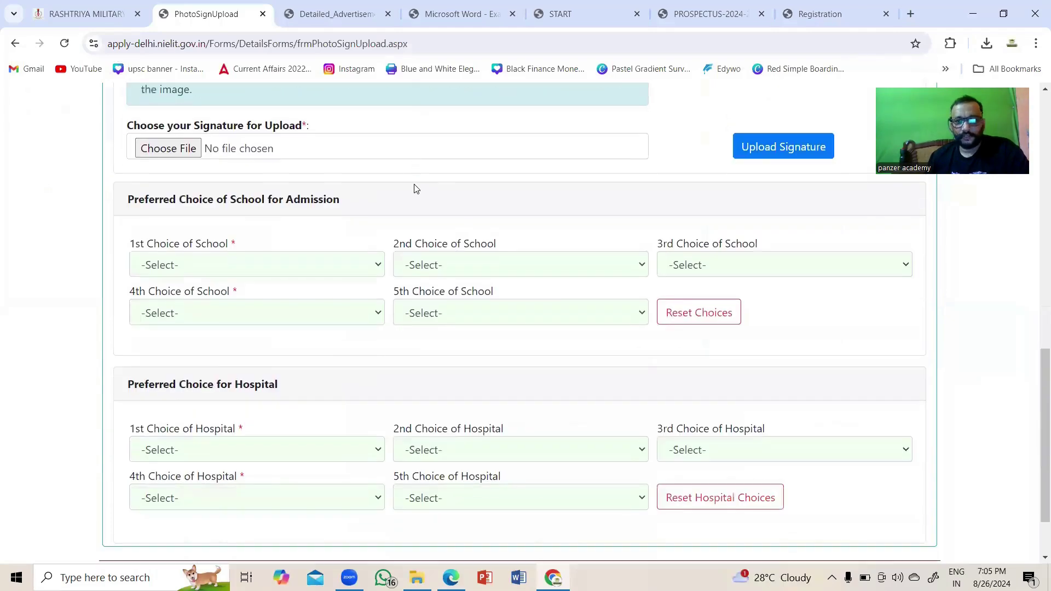
{"action": "scroll", "coordinate": [408, 226], "scroll_direction": "down", "scroll_amount": 1}
- Pick Chail (Shimla Hills), Ajmer, Belgaum, Bengaluru and Dholpur as the 1st–5th school choices
{"action": "left_click", "coordinate": [244, 196]}
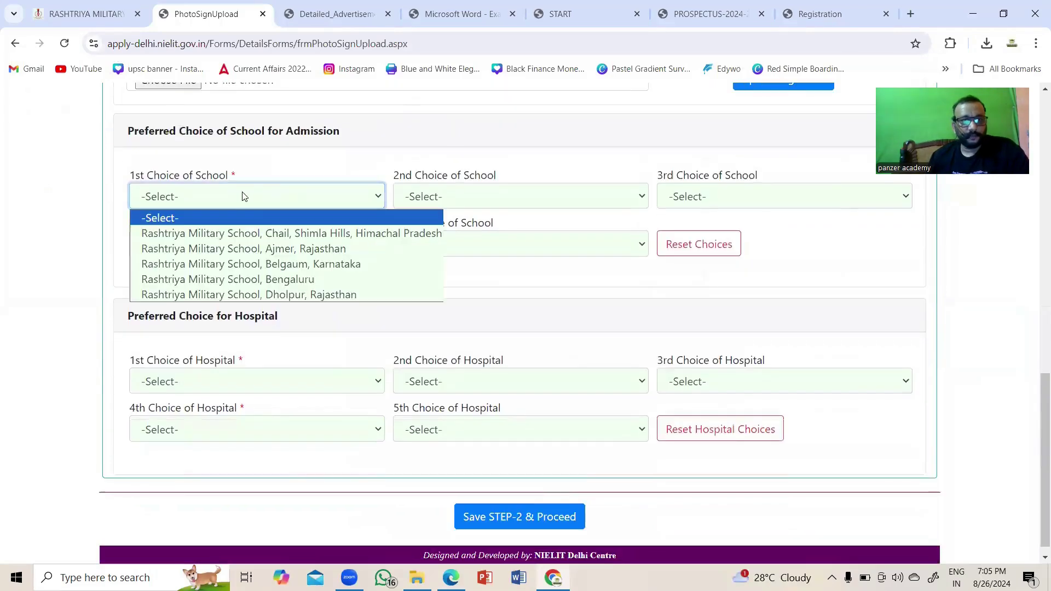
{"action": "left_click", "coordinate": [249, 231]}
{"action": "left_click", "coordinate": [518, 195]}
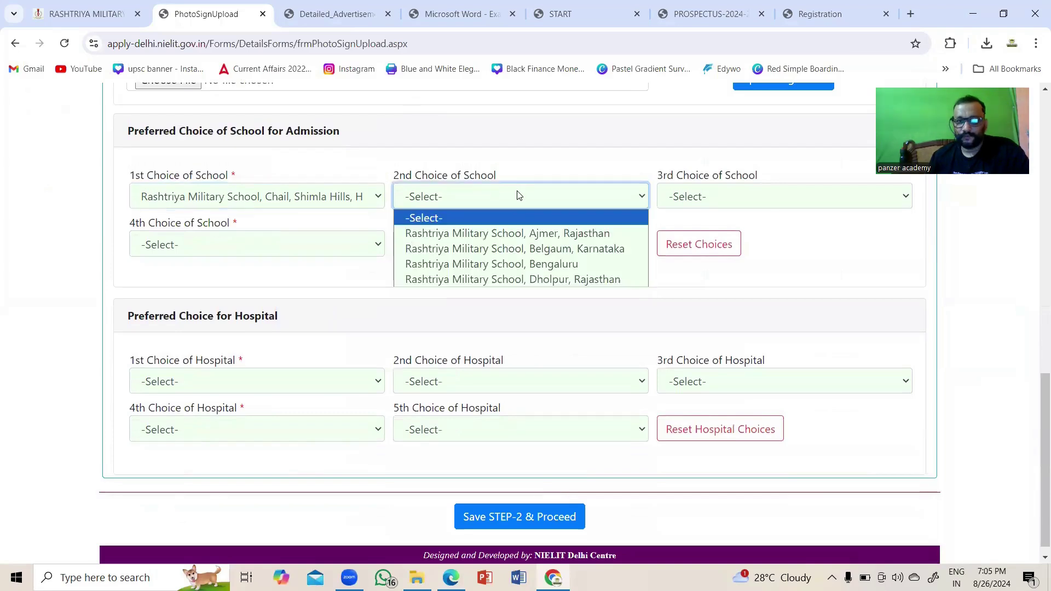
{"action": "left_click", "coordinate": [515, 234]}
{"action": "left_click", "coordinate": [756, 200]}
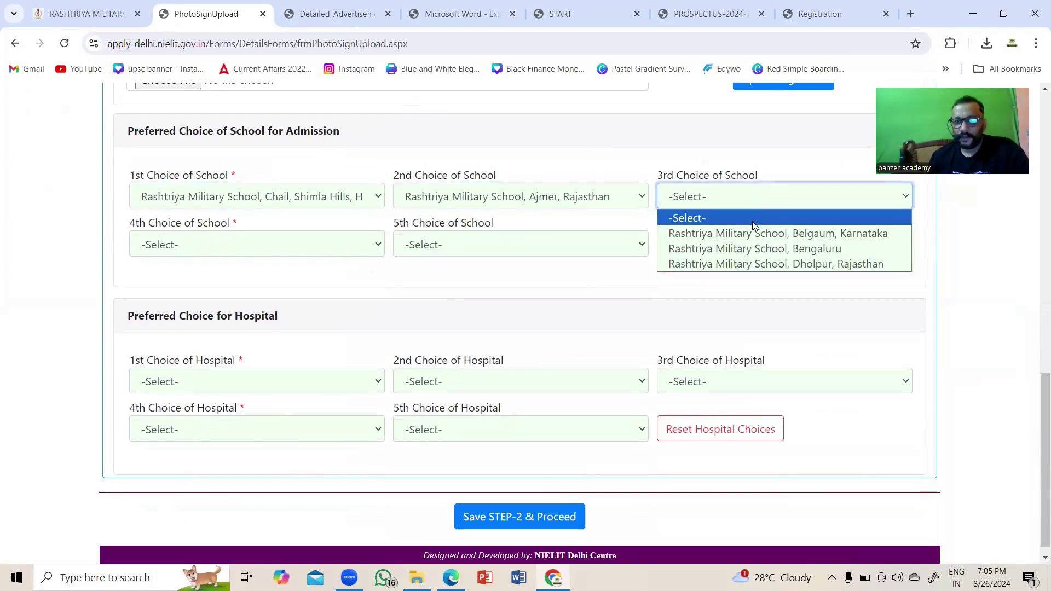
{"action": "left_click", "coordinate": [751, 237]}
{"action": "left_click", "coordinate": [305, 244]}
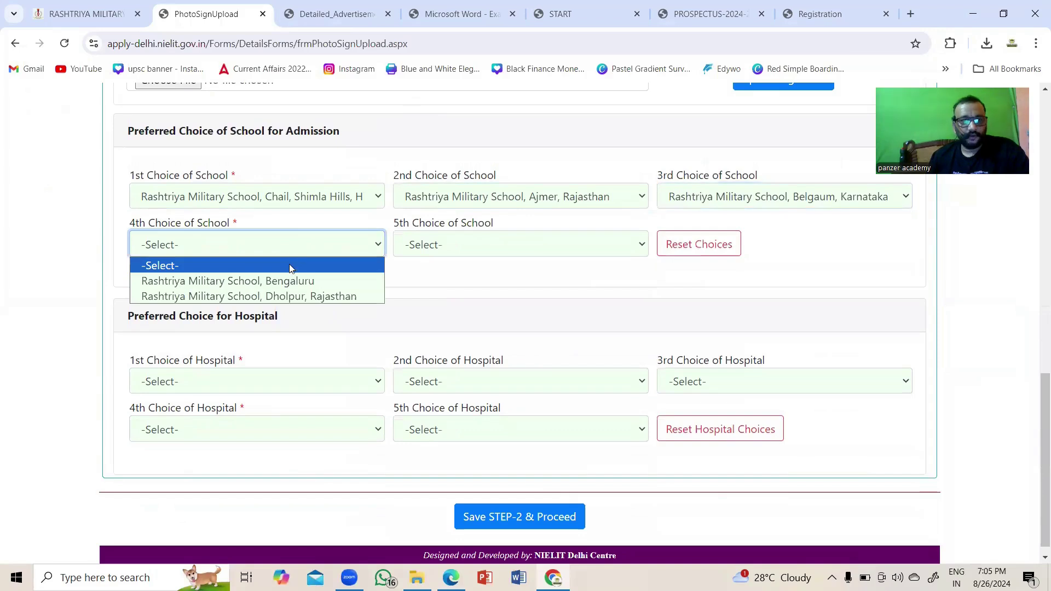
{"action": "left_click", "coordinate": [290, 281]}
{"action": "left_click", "coordinate": [469, 244]}
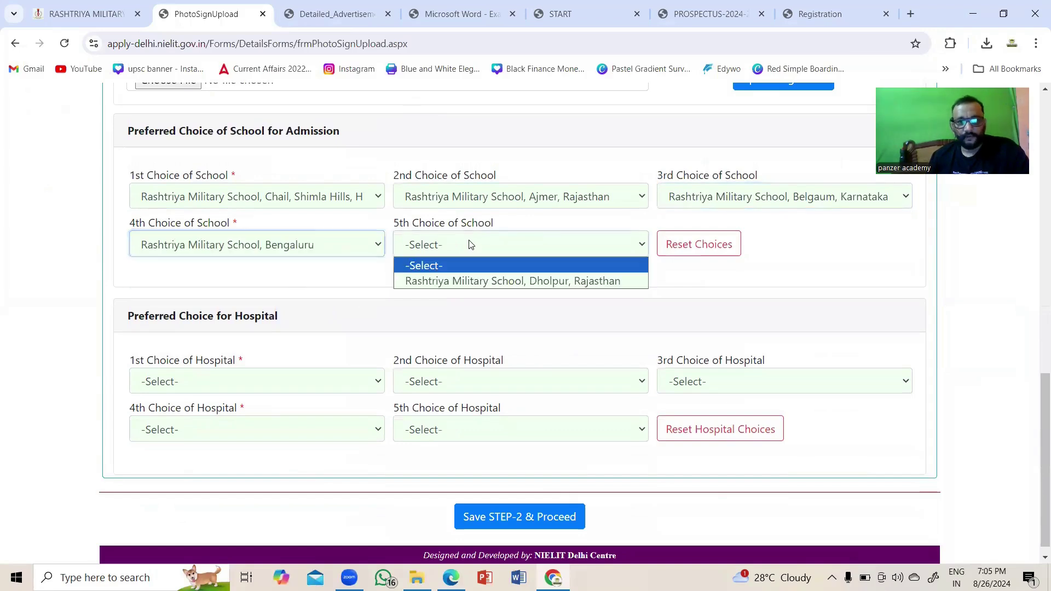
{"action": "left_click", "coordinate": [484, 281]}
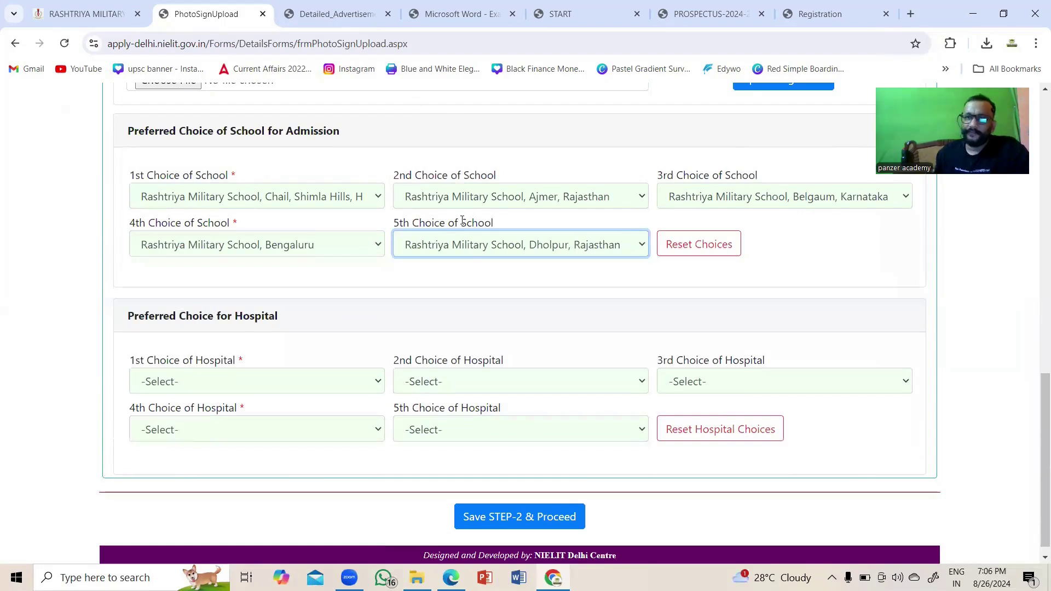
{"action": "scroll", "coordinate": [462, 220], "scroll_direction": "down", "scroll_amount": 1}
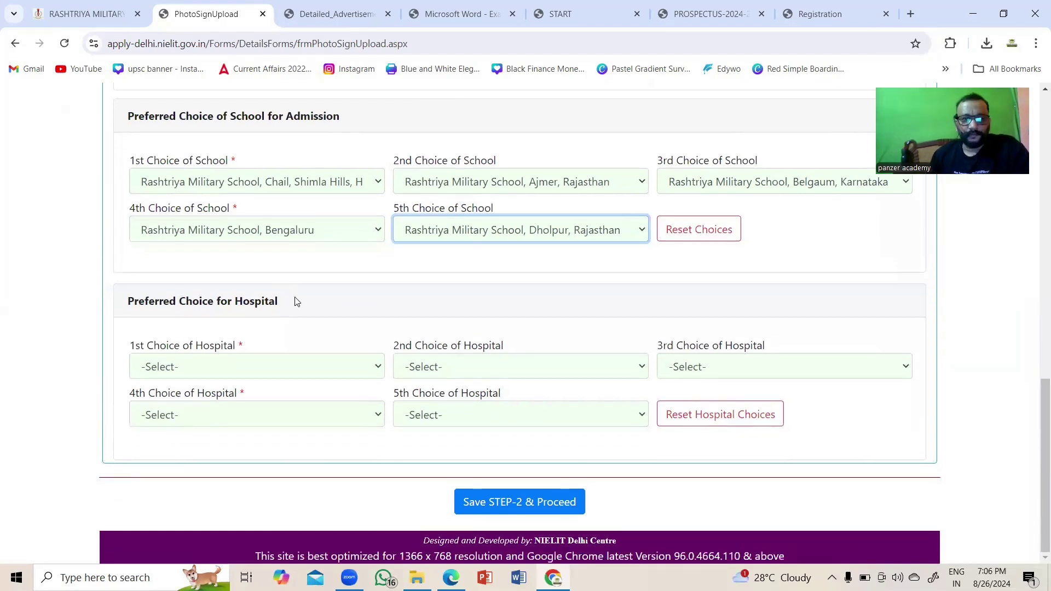
- Set Chandimandhir Command Hospital and Military Hospital Ambala as the 1st and 2nd hospital choices
{"action": "left_click", "coordinate": [294, 372]}
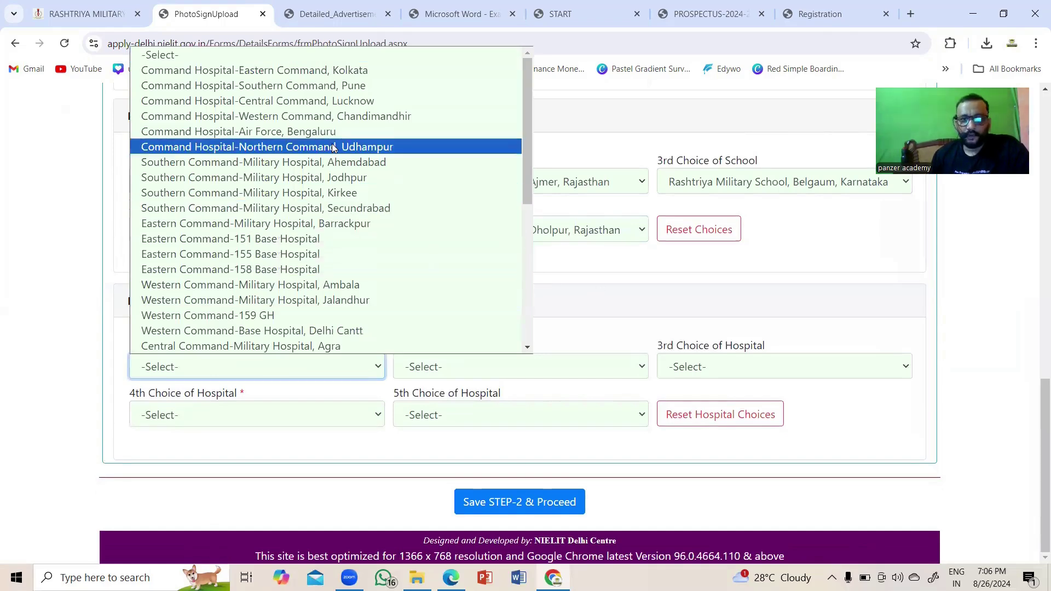
{"action": "scroll", "coordinate": [354, 194], "scroll_direction": "down", "scroll_amount": 3}
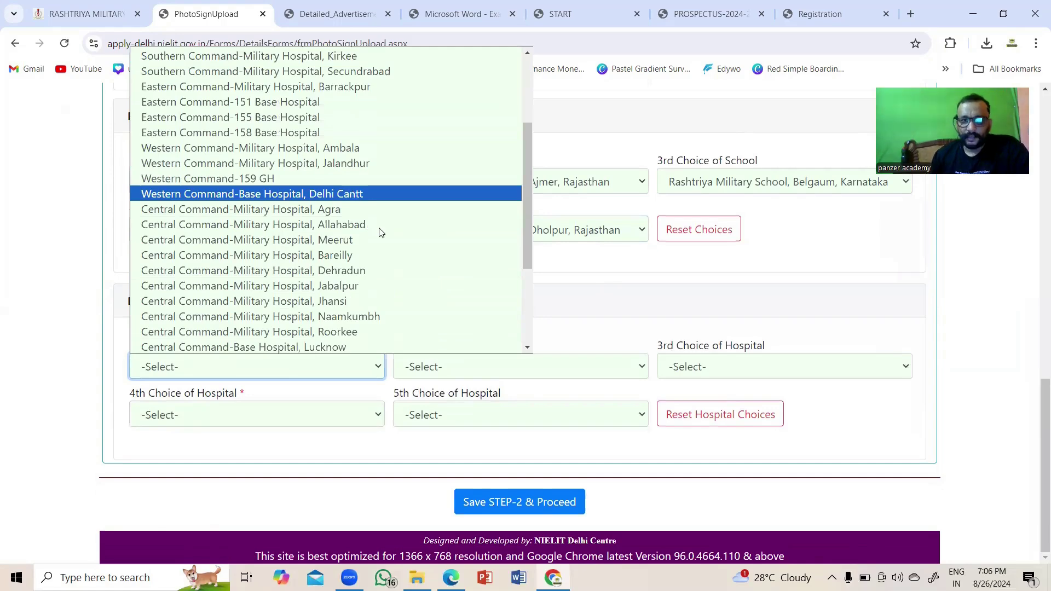
{"action": "scroll", "coordinate": [396, 286], "scroll_direction": "up", "scroll_amount": 3}
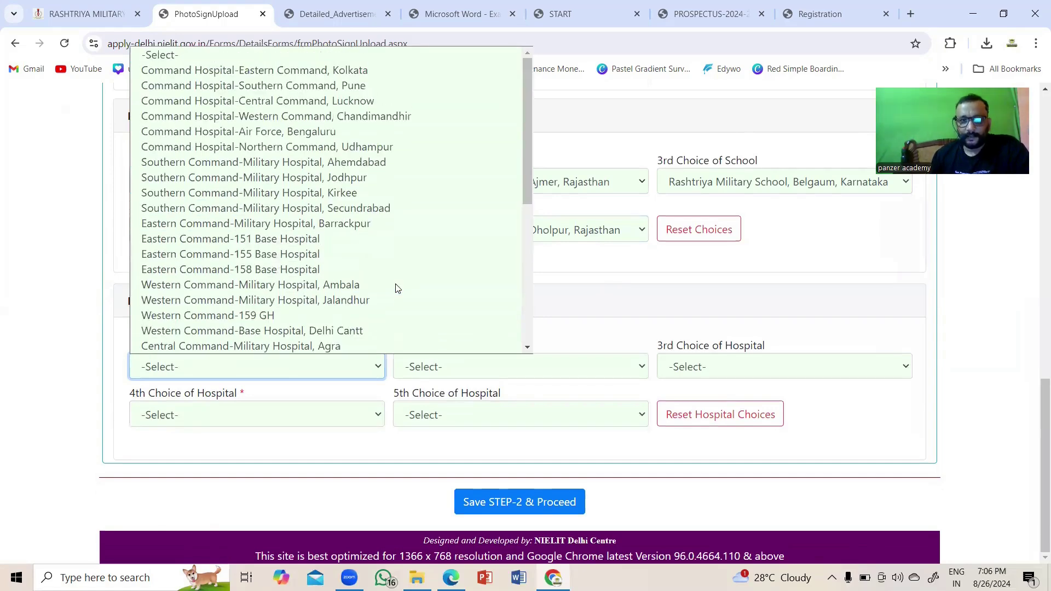
{"action": "left_click", "coordinate": [366, 118]}
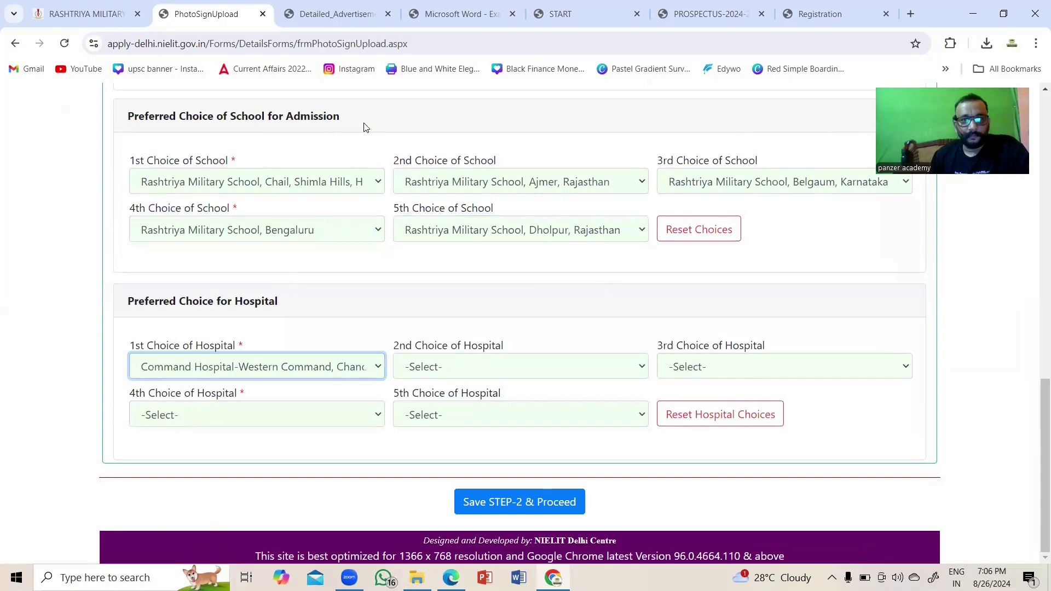
{"action": "left_click", "coordinate": [435, 367]}
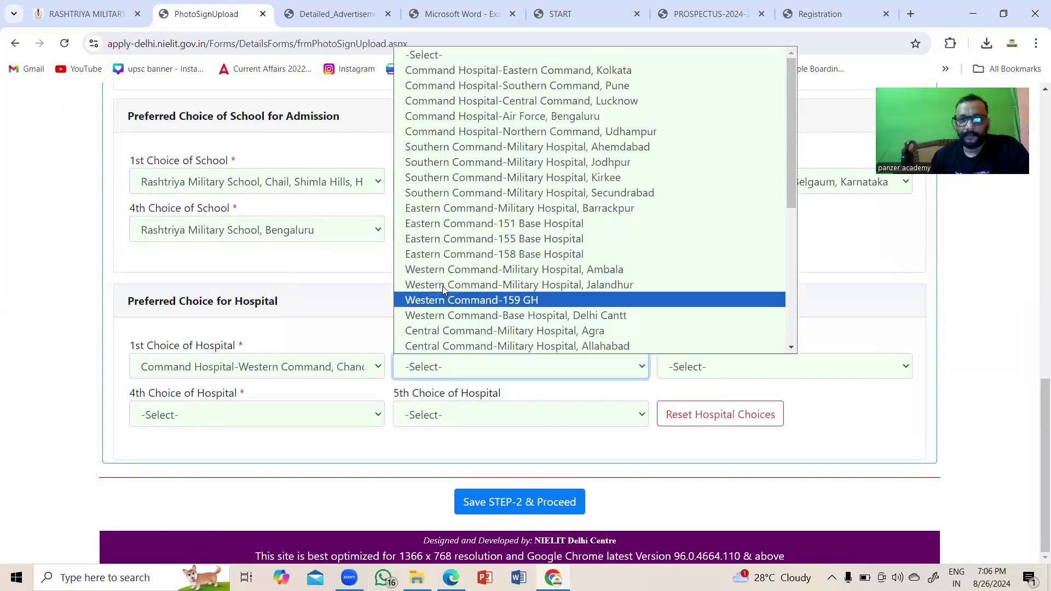
{"action": "left_click", "coordinate": [566, 270]}
- Set Military Hospital Jalandhur, Northern Command Udhampur and Northern Command-167 Military Hospital as 3rd–5th choices
{"action": "left_click", "coordinate": [746, 372]}
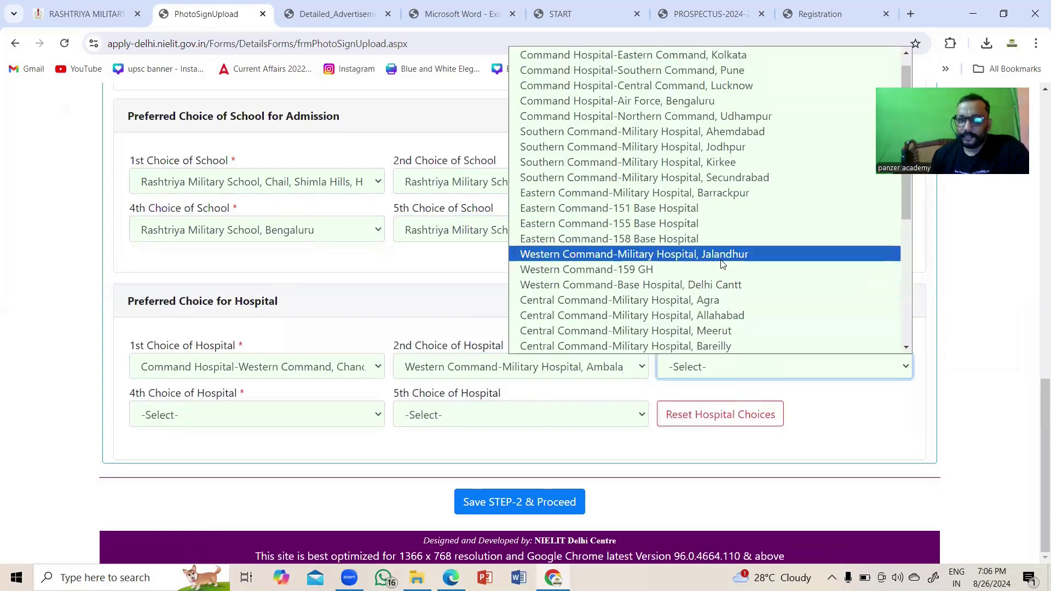
{"action": "left_click", "coordinate": [721, 255]}
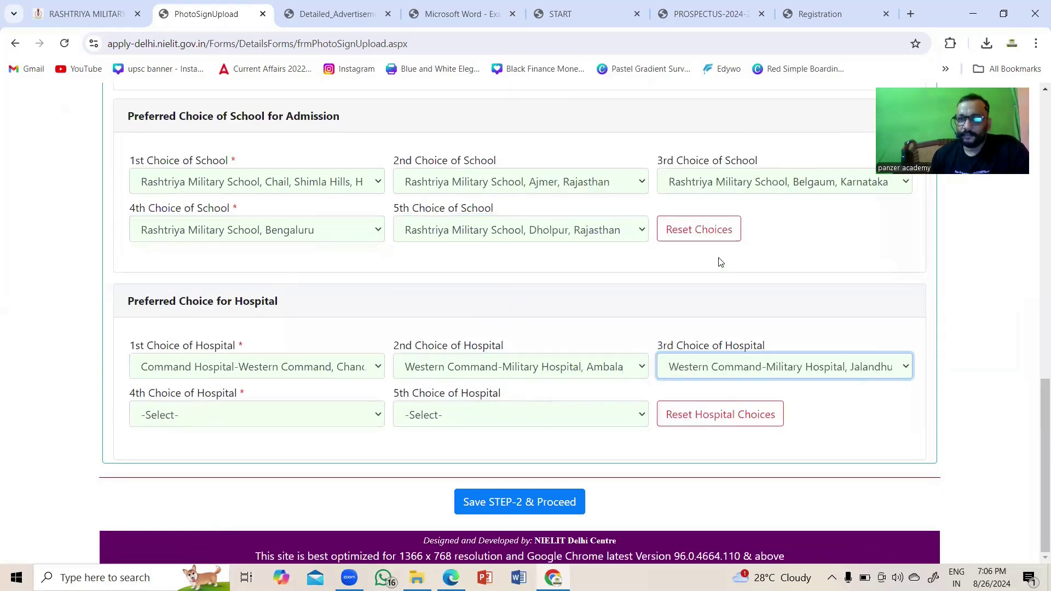
{"action": "left_click", "coordinate": [308, 422]}
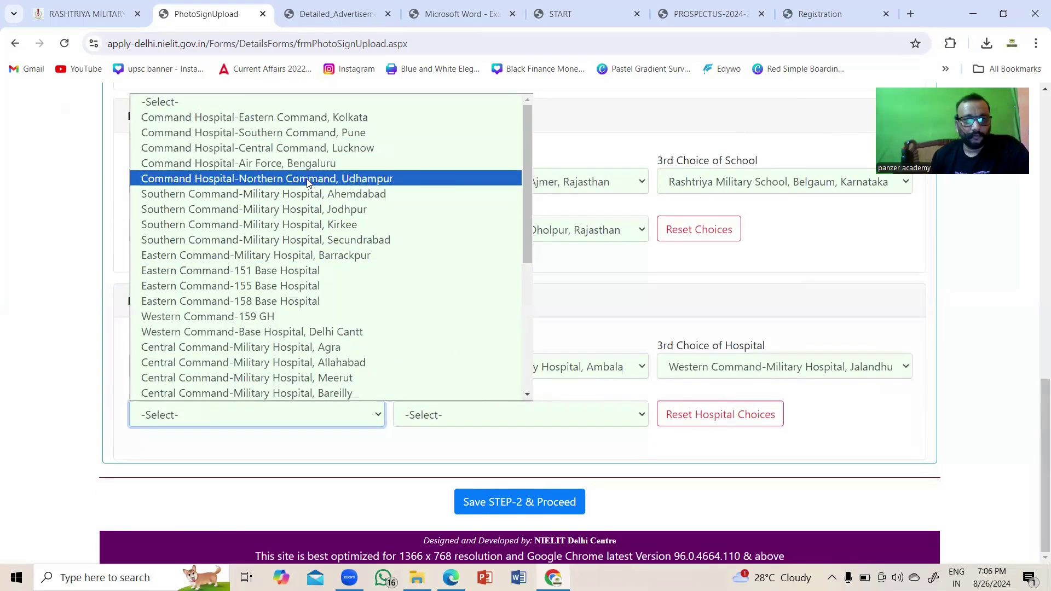
{"action": "left_click", "coordinate": [301, 179]}
{"action": "left_click", "coordinate": [460, 418]}
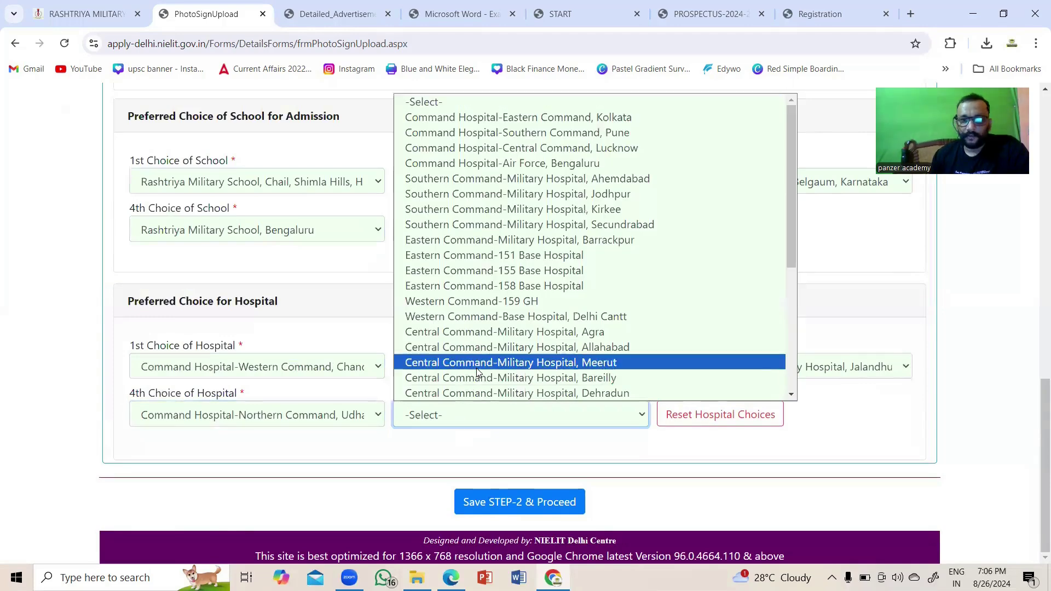
{"action": "scroll", "coordinate": [478, 373], "scroll_direction": "down", "scroll_amount": 3}
{"action": "scroll", "coordinate": [478, 372], "scroll_direction": "down", "scroll_amount": 2}
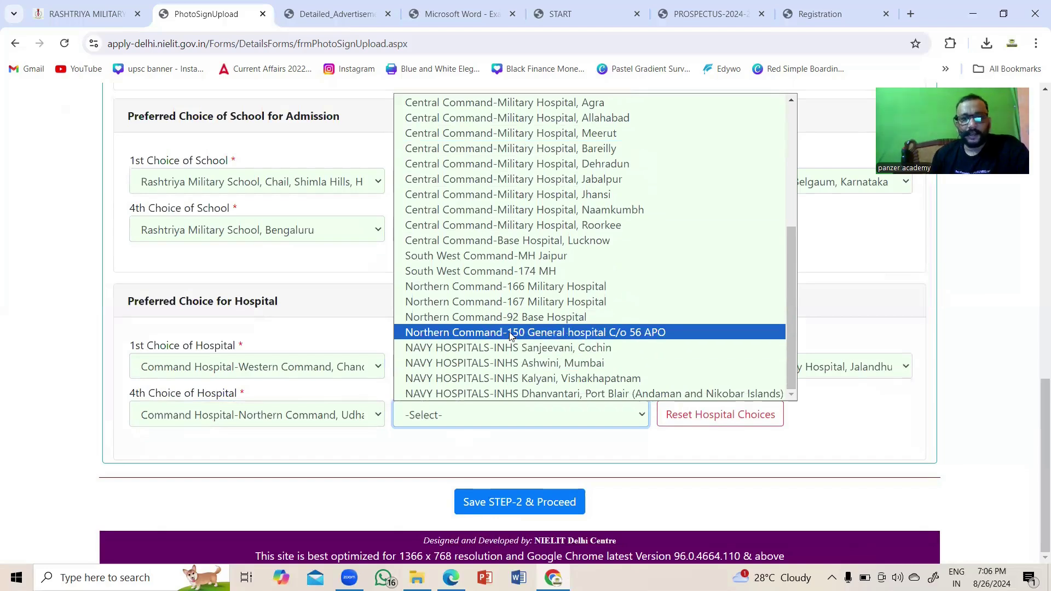
{"action": "left_click", "coordinate": [510, 303]}
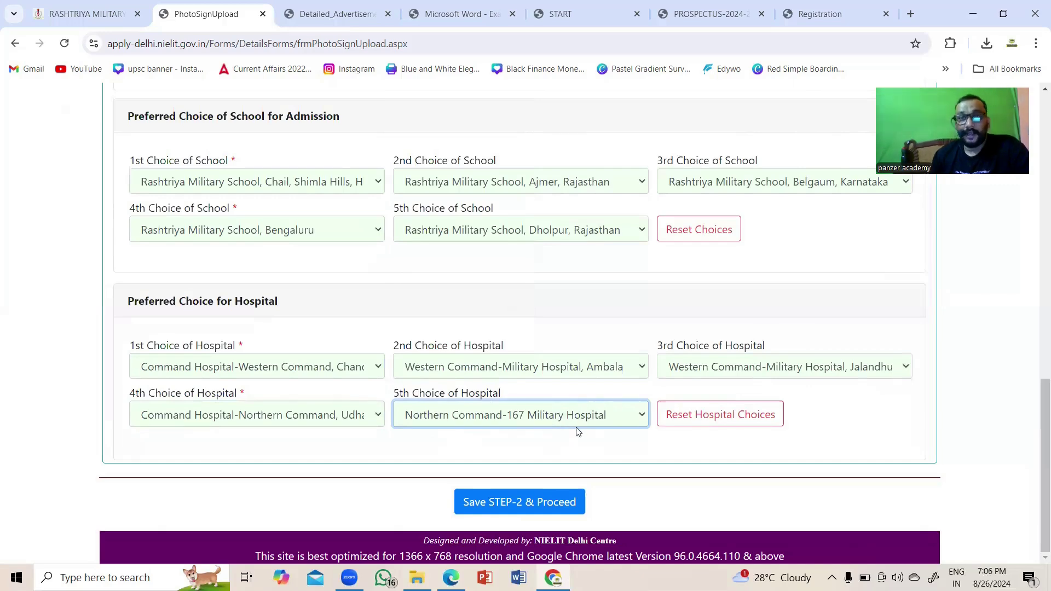
- Go to page 9 of the prospectus PDF and scroll through the medical-test hospital list
{"action": "left_click", "coordinate": [707, 14]}
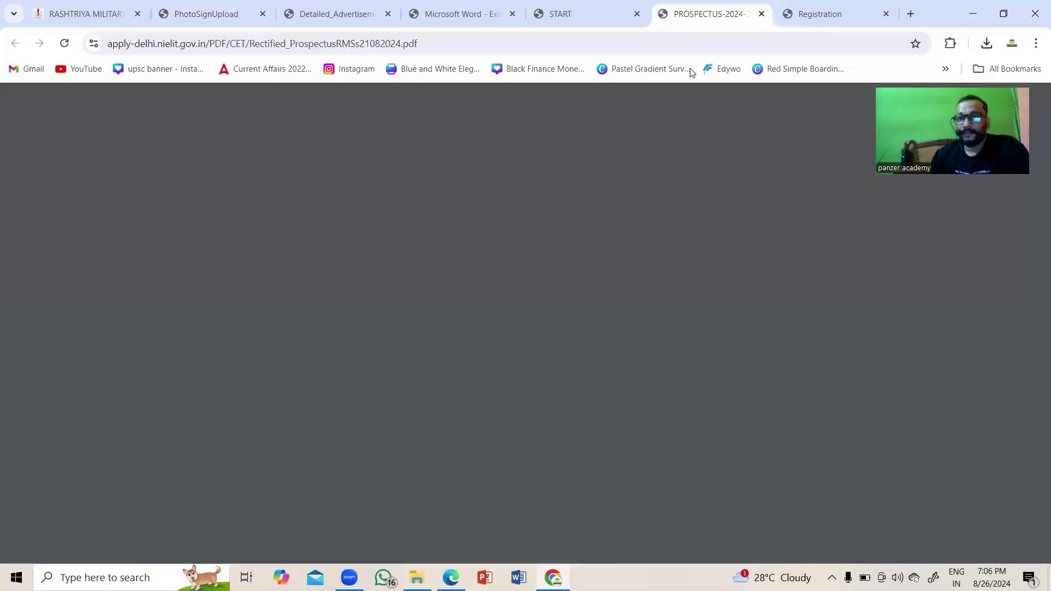
{"action": "scroll", "coordinate": [694, 267], "scroll_direction": "down", "scroll_amount": 3}
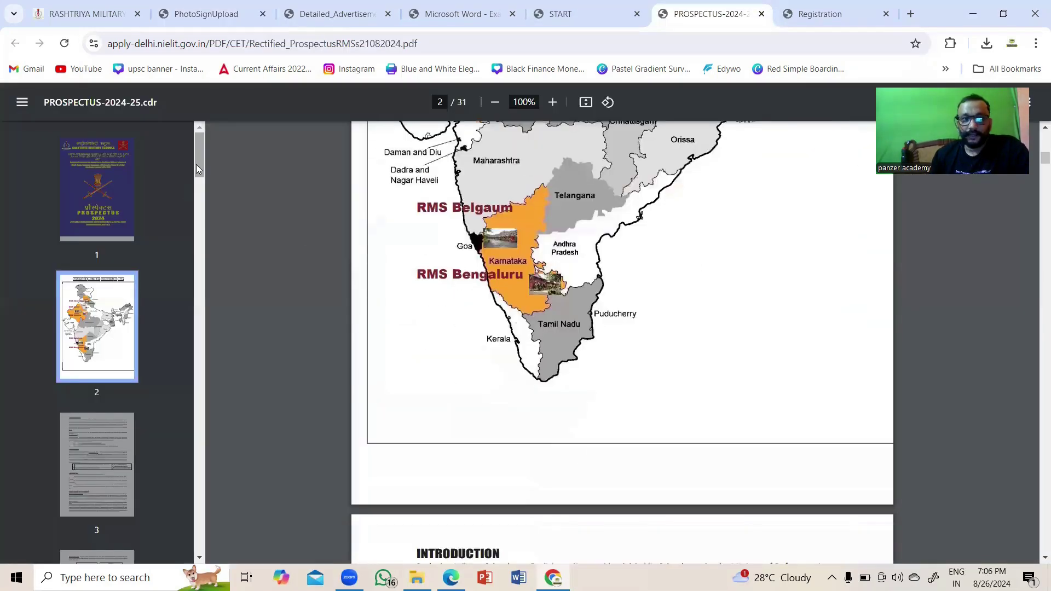
{"action": "left_click_drag", "start_coordinate": [198, 168], "coordinate": [187, 390]}
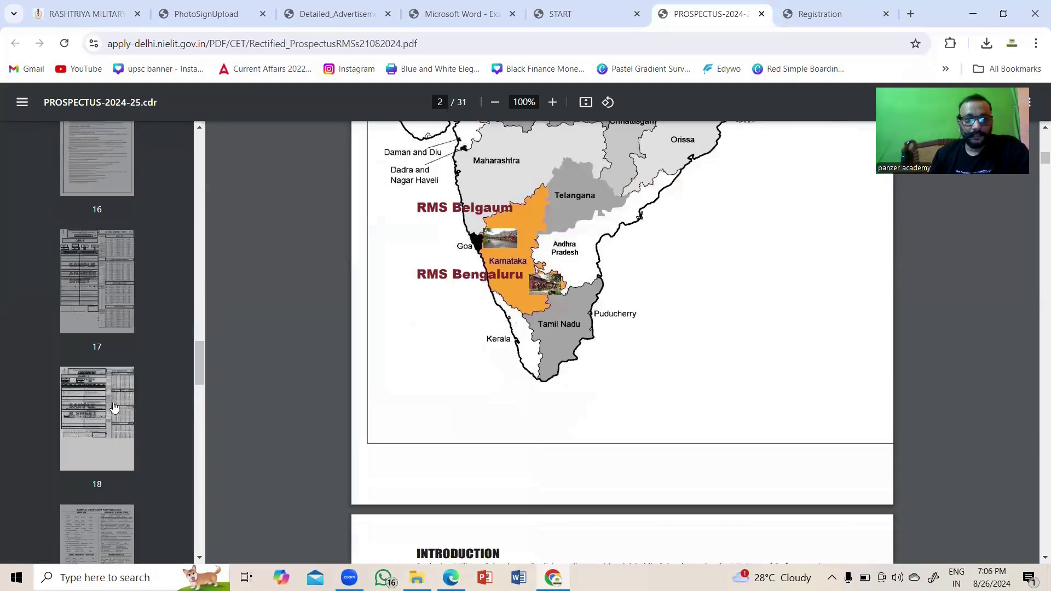
{"action": "left_click", "coordinate": [114, 406]}
{"action": "scroll", "coordinate": [115, 216], "scroll_direction": "up", "scroll_amount": 2}
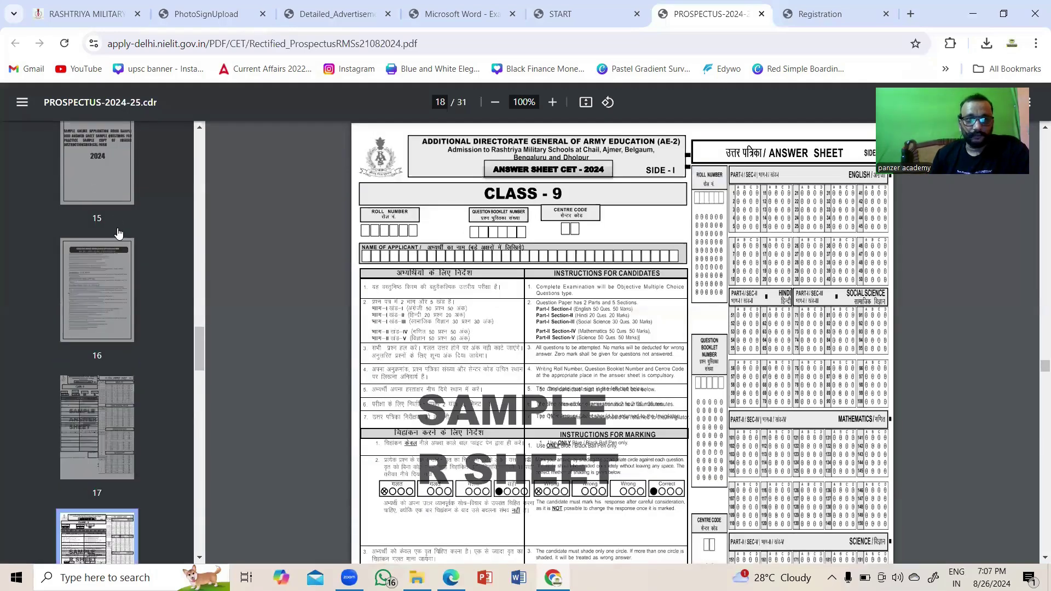
{"action": "left_click_drag", "start_coordinate": [200, 351], "coordinate": [203, 266]}
{"action": "left_click", "coordinate": [97, 175]}
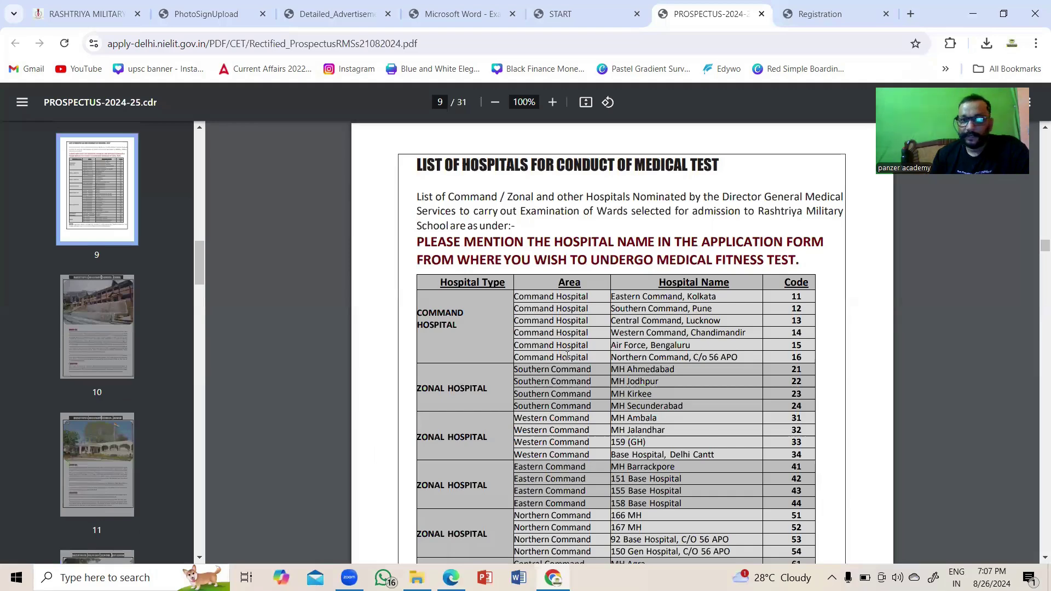
{"action": "scroll", "coordinate": [630, 302], "scroll_direction": "down", "scroll_amount": 3}
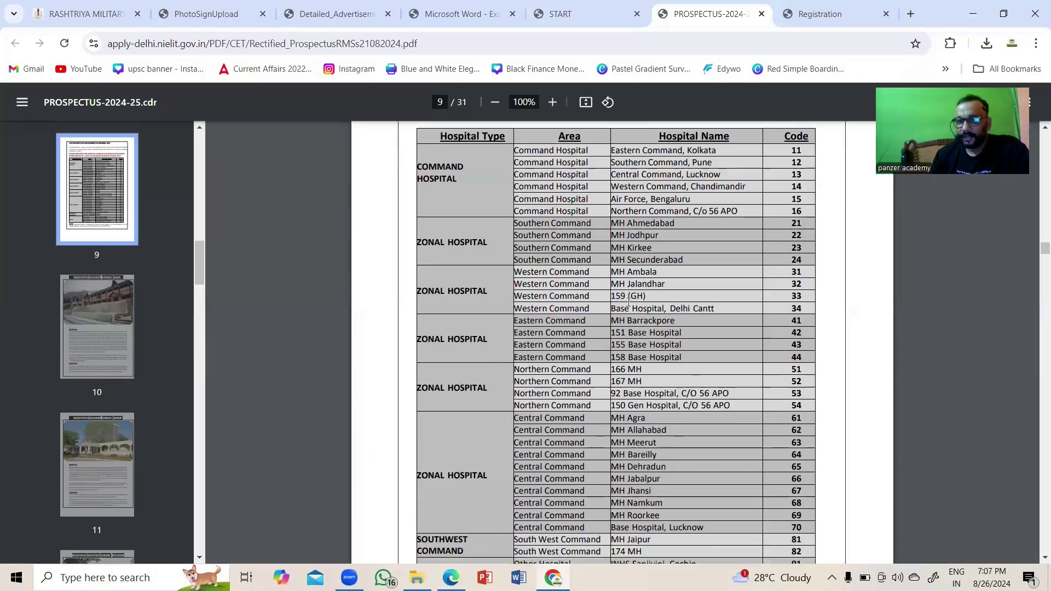
{"action": "scroll", "coordinate": [629, 301], "scroll_direction": "down", "scroll_amount": 5}
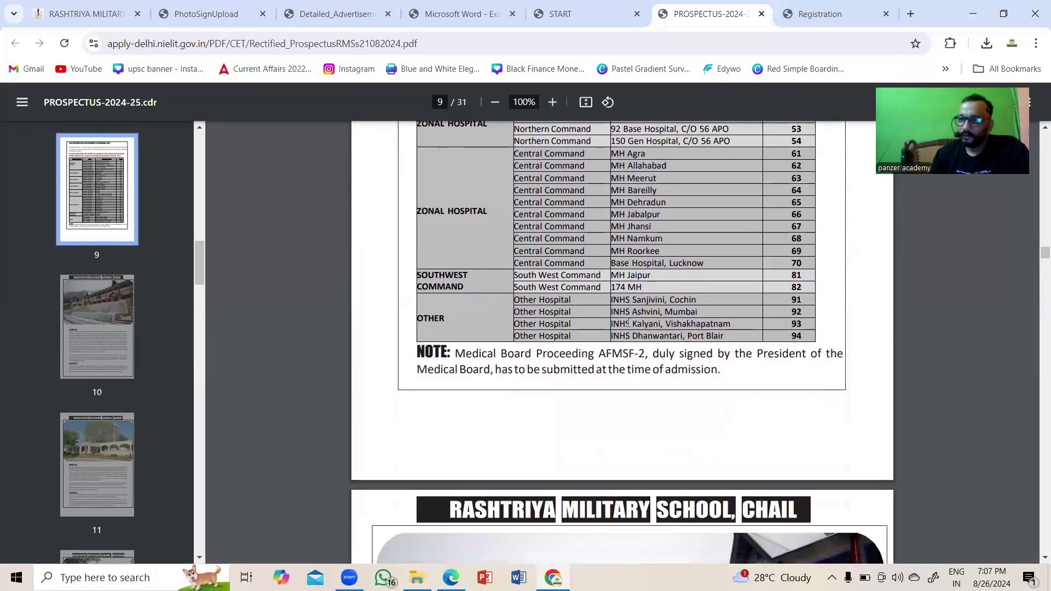
{"action": "left_click", "coordinate": [343, 7]}
- Save Step-2, confirm documents are uploaded, and review the Step-3 summary with ₹680.00 pending
{"action": "left_click", "coordinate": [224, 11]}
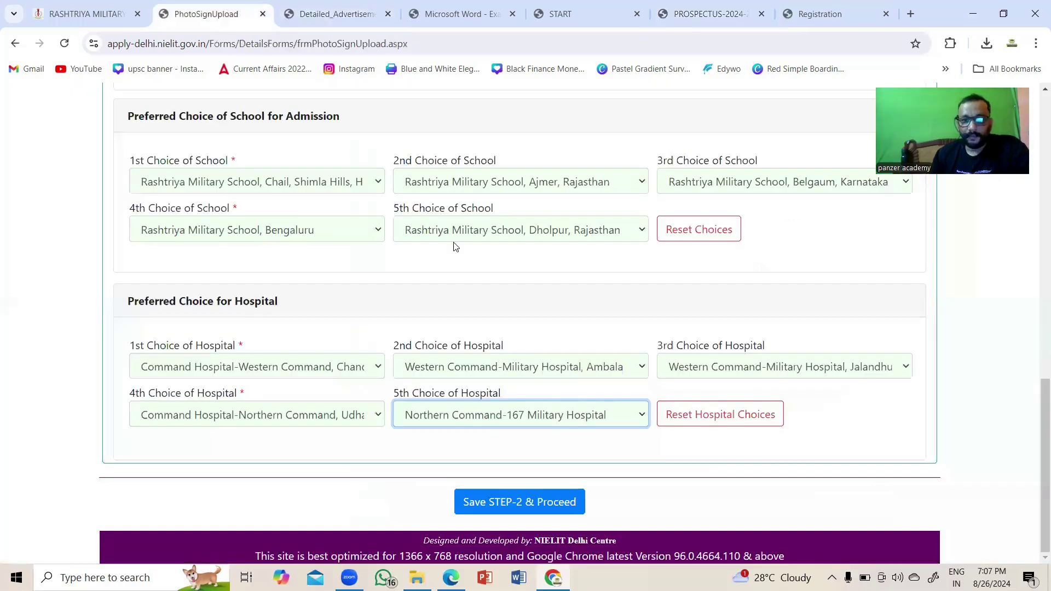
{"action": "left_click", "coordinate": [539, 493]}
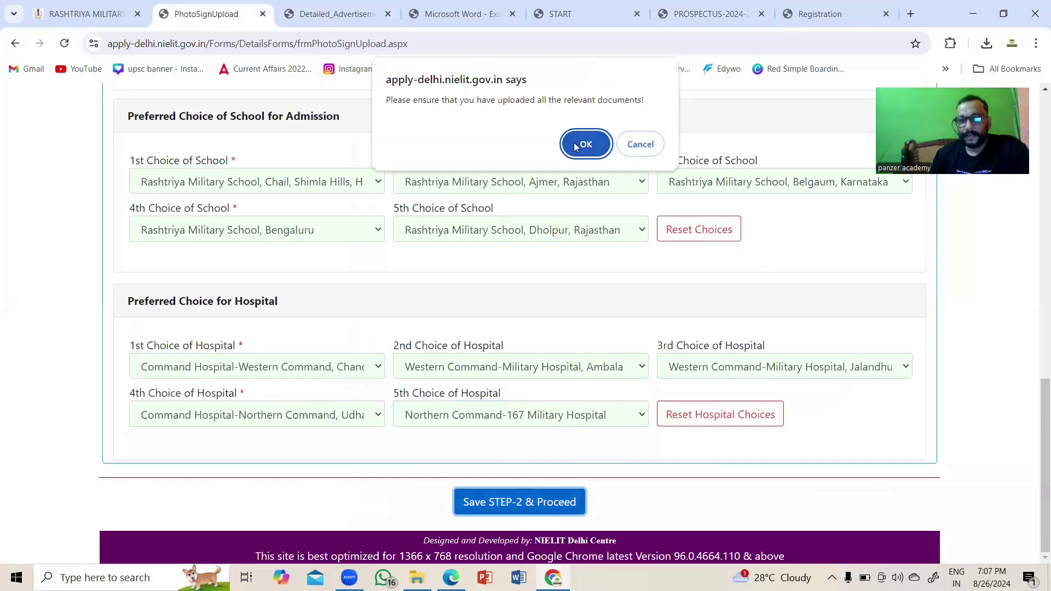
{"action": "left_click", "coordinate": [576, 147]}
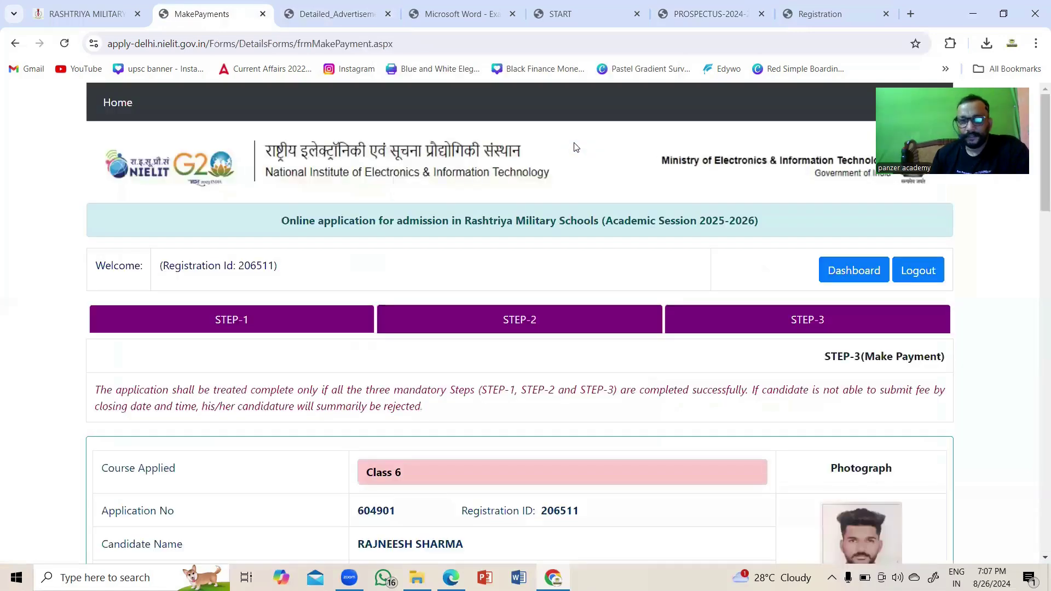
{"action": "scroll", "coordinate": [570, 256], "scroll_direction": "down", "scroll_amount": 6}
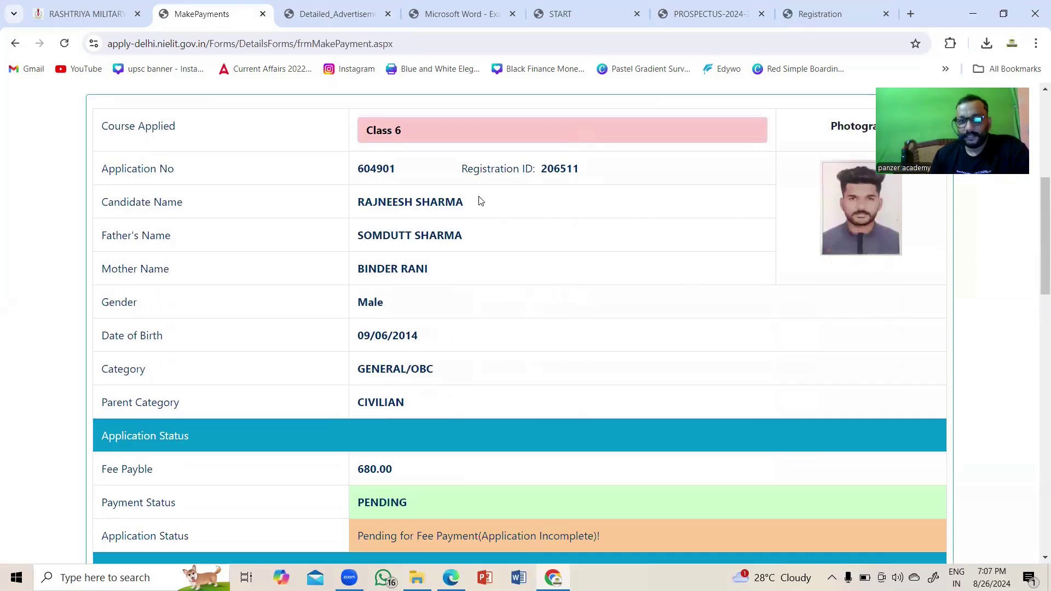
{"action": "scroll", "coordinate": [469, 303], "scroll_direction": "down", "scroll_amount": 4}
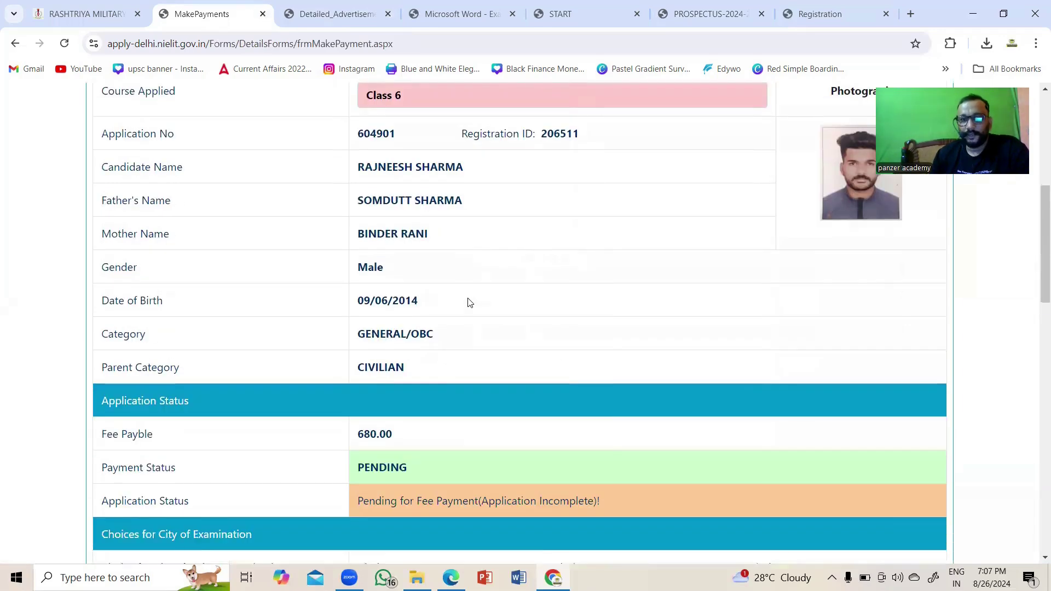
{"action": "scroll", "coordinate": [468, 298], "scroll_direction": "down", "scroll_amount": 1}
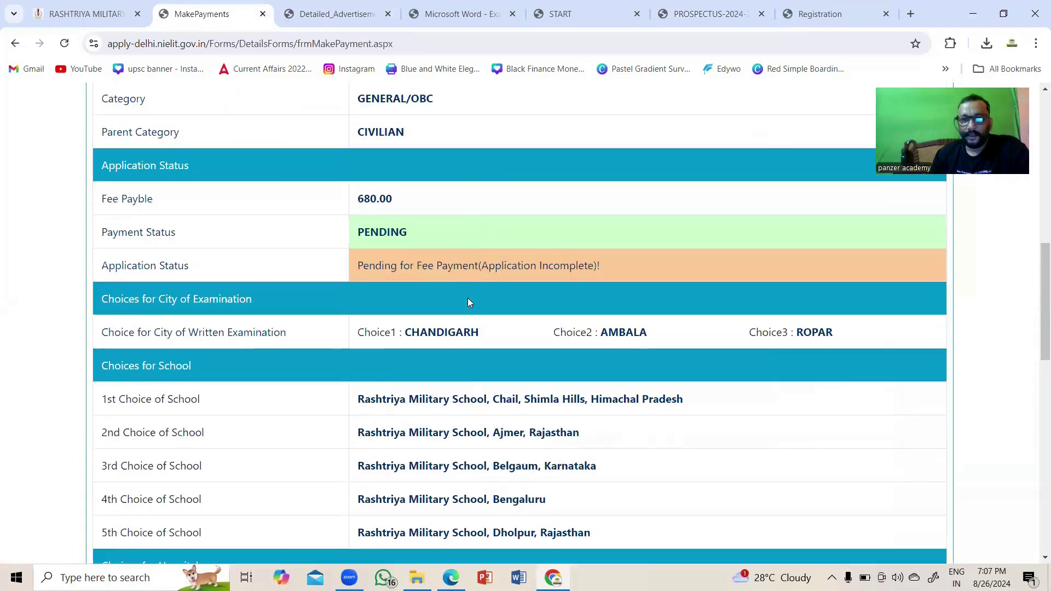
{"action": "scroll", "coordinate": [514, 249], "scroll_direction": "down", "scroll_amount": 4}
{"action": "scroll", "coordinate": [517, 250], "scroll_direction": "down", "scroll_amount": 1}
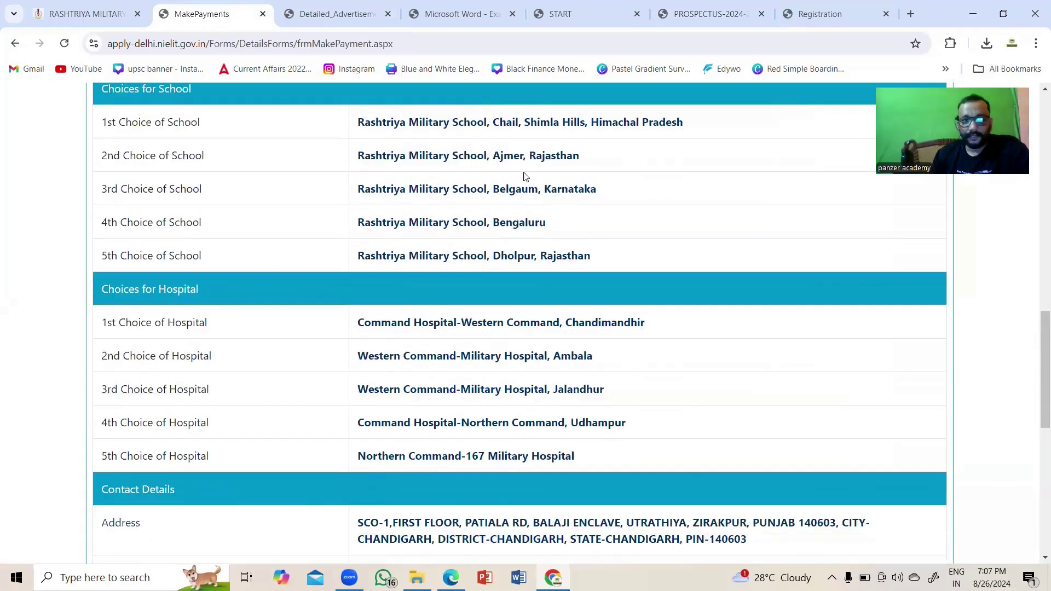
{"action": "scroll", "coordinate": [524, 176], "scroll_direction": "down", "scroll_amount": 3}
{"action": "scroll", "coordinate": [525, 176], "scroll_direction": "down", "scroll_amount": 4}
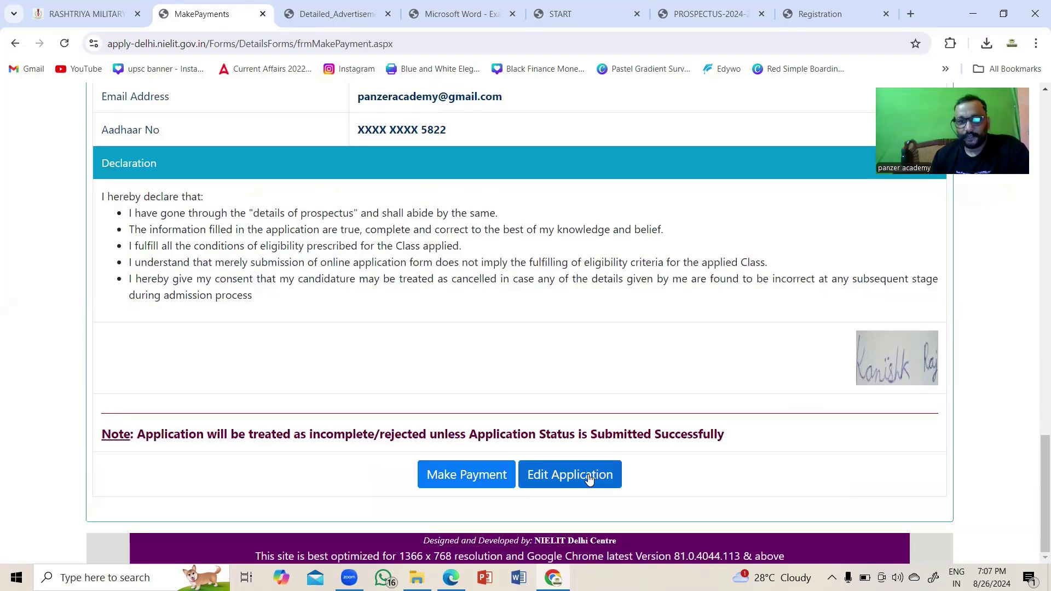
- Start the ₹680.00 fee payment on BillDesk and choose QR as the payment method
{"action": "left_click", "coordinate": [475, 476]}
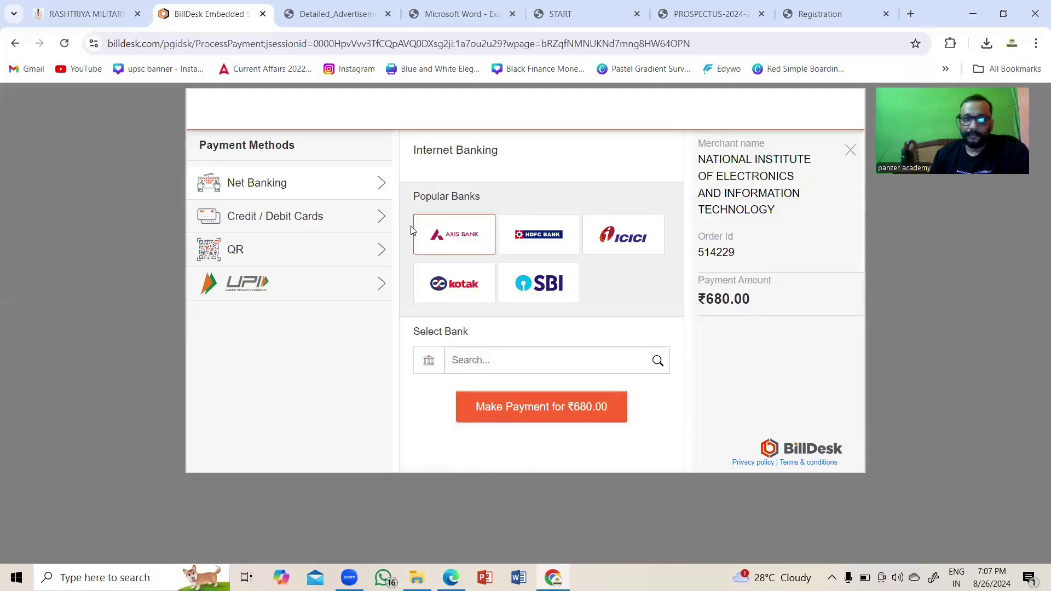
{"action": "left_click", "coordinate": [374, 257]}
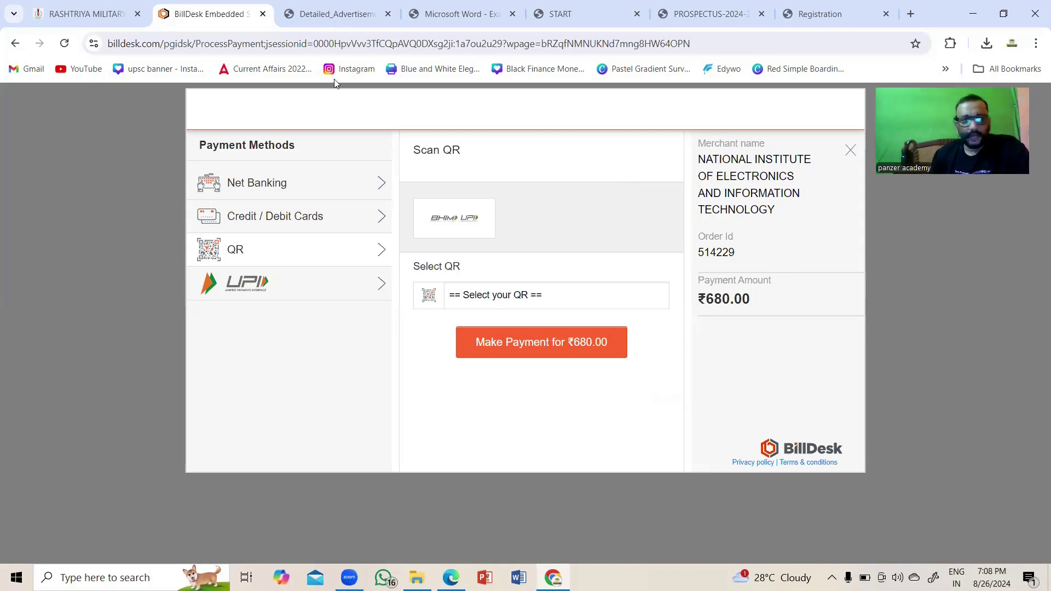
{"action": "left_click", "coordinate": [67, 4]}
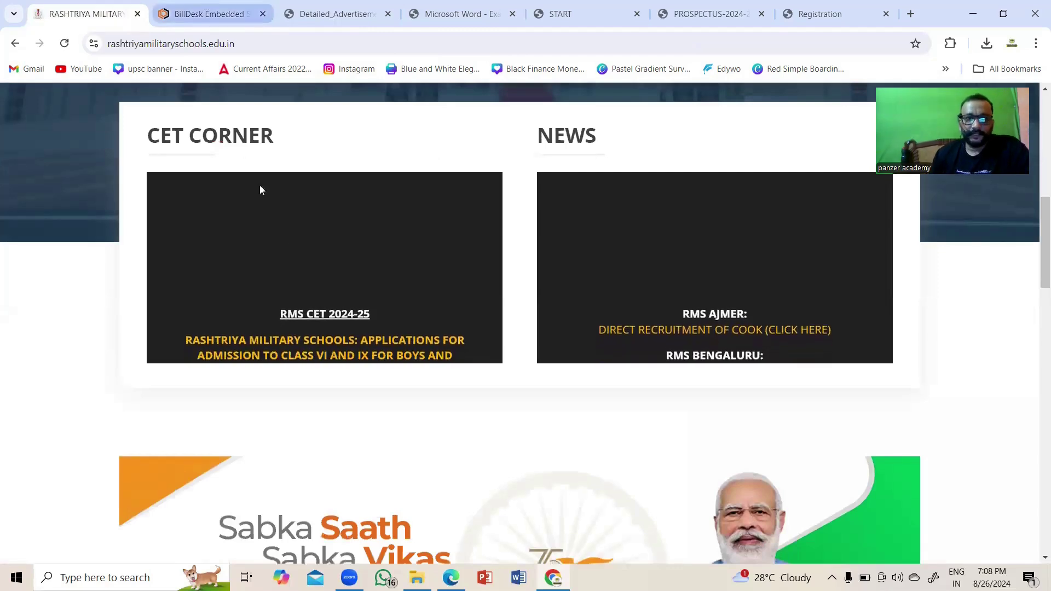
- Close the BillDesk payment panel, abandoning the payment, and return to the Rashtriya Military Schools site
{"action": "left_click", "coordinate": [208, 13]}
{"action": "left_click", "coordinate": [850, 150]}
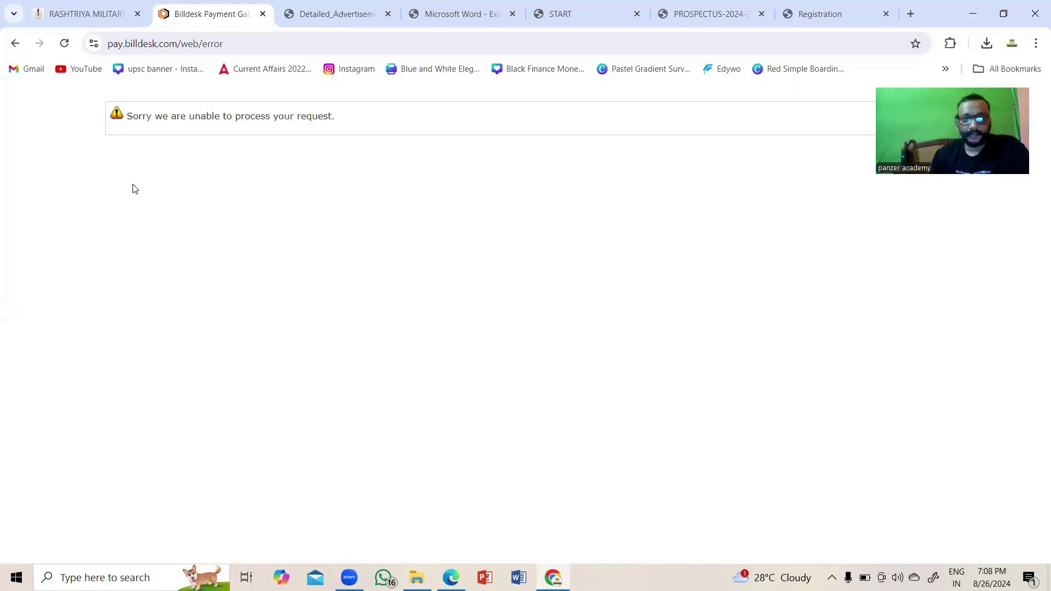
{"action": "left_click", "coordinate": [71, 4]}
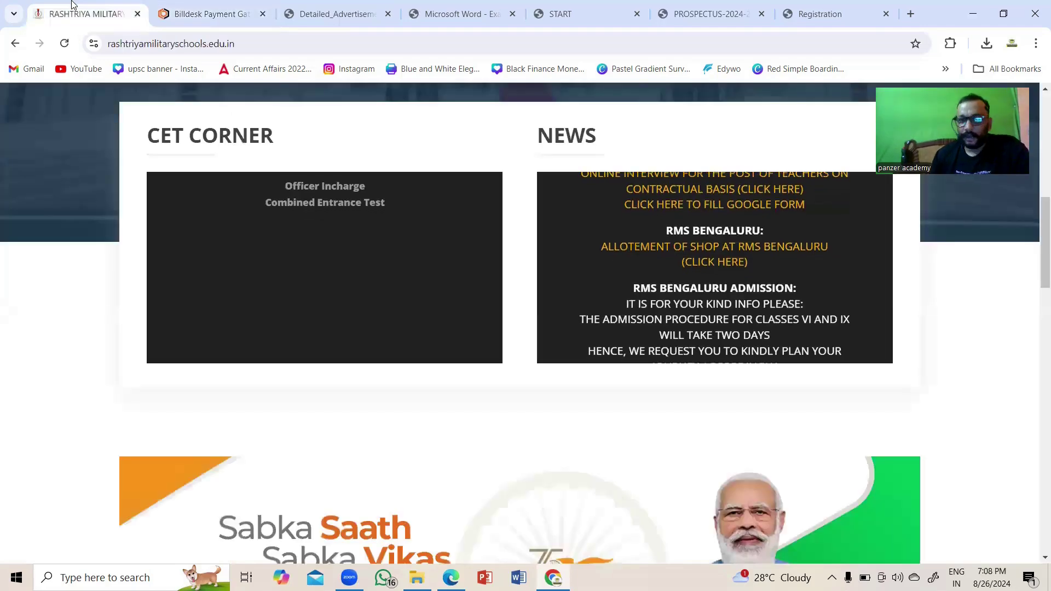